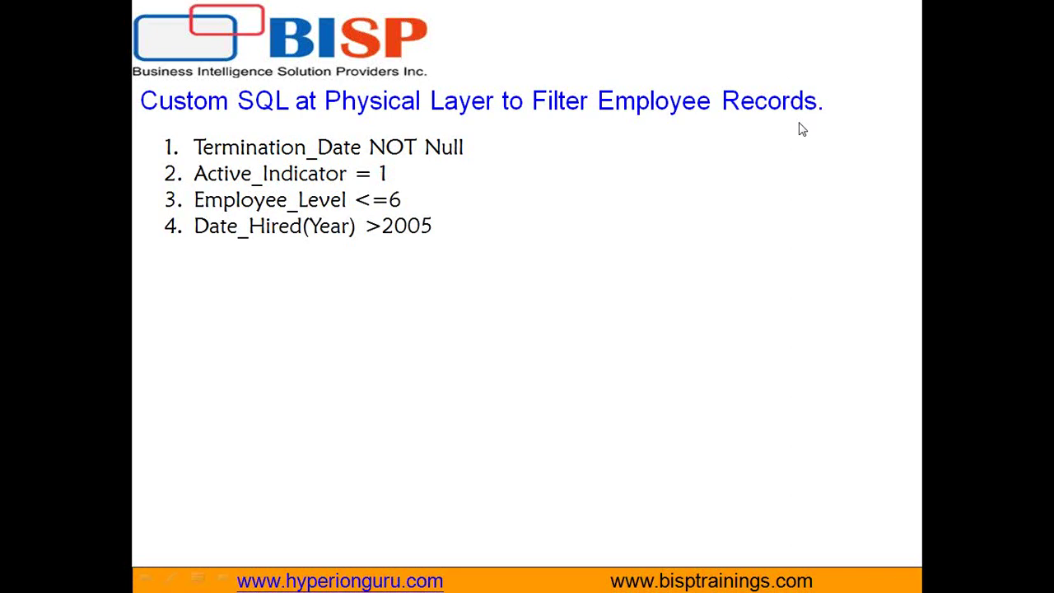
- Mark up the slide's four filter conditions with the pen, bracketing the list, underlining Active_Indicator = 1 and striking out NOT
key("ctrl+p")
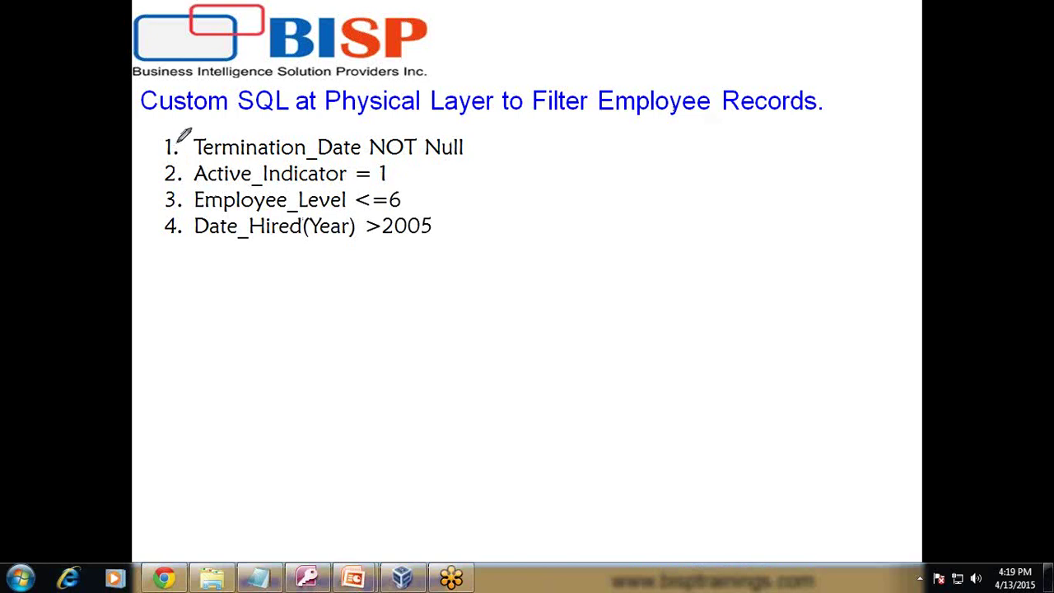
mouse_move(177, 130)
left_mouse_down()
mouse_move(140, 129)
mouse_move(153, 240)
mouse_move(183, 244)
left_mouse_up()
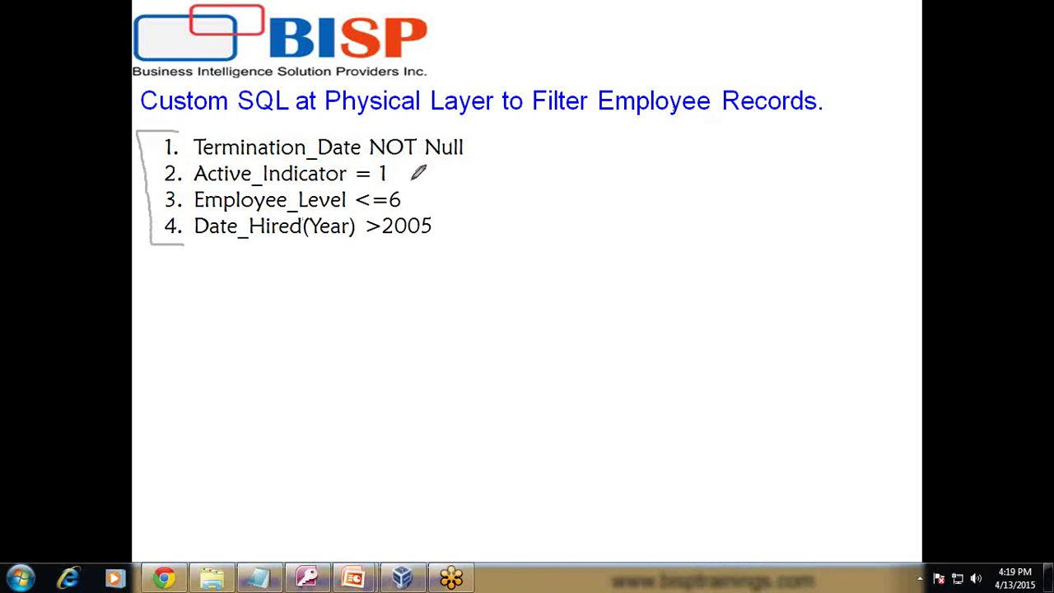
mouse_move(470, 130)
left_mouse_down()
mouse_move(511, 133)
mouse_move(512, 253)
mouse_move(442, 255)
left_mouse_up()
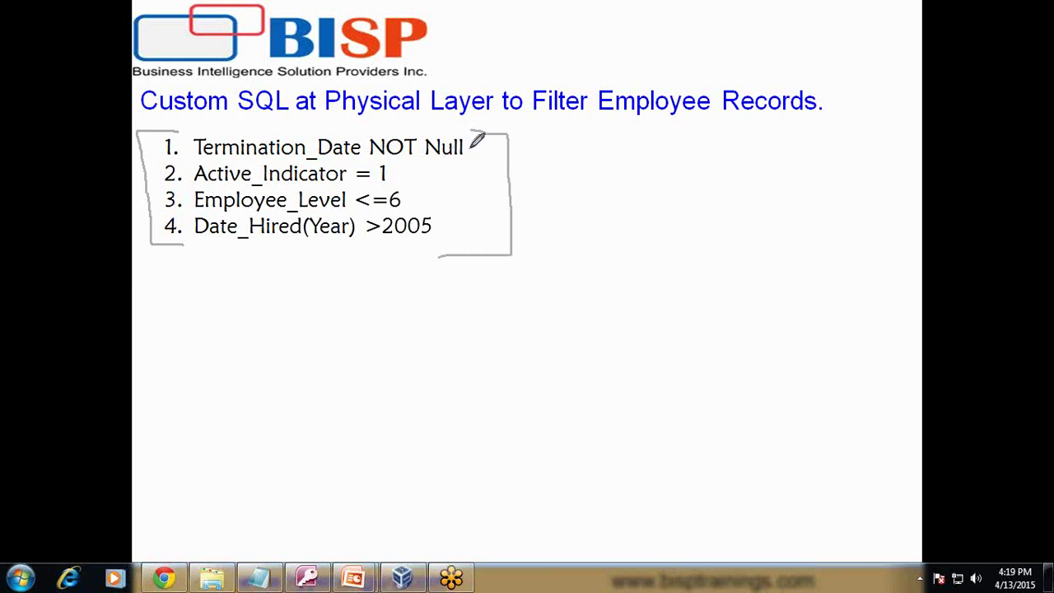
mouse_move(492, 137)
left_mouse_down()
mouse_move(514, 152)
mouse_move(607, 118)
left_mouse_up()
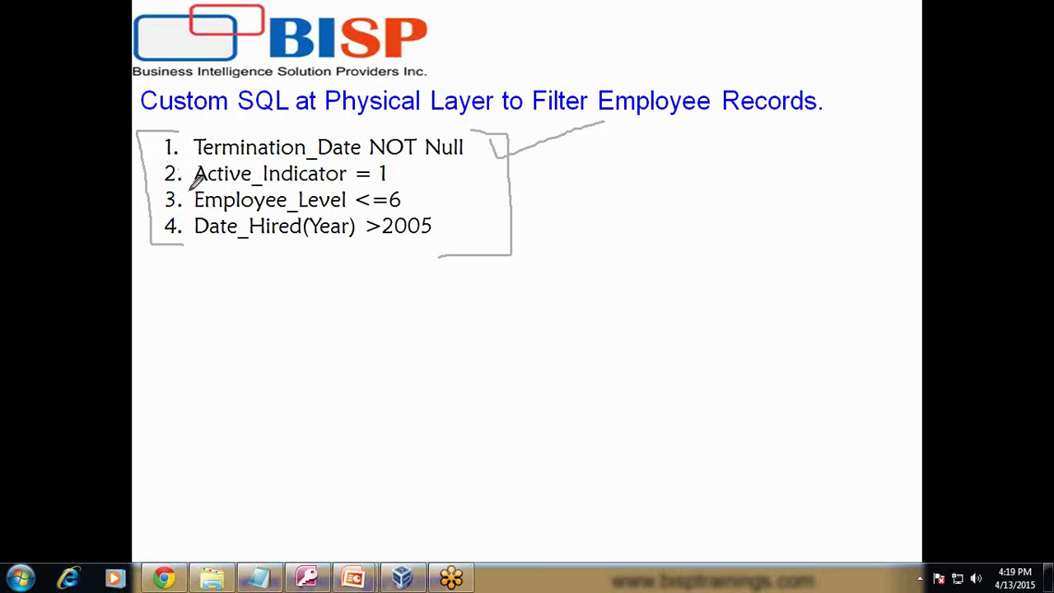
left_click_drag(196, 186, 401, 186)
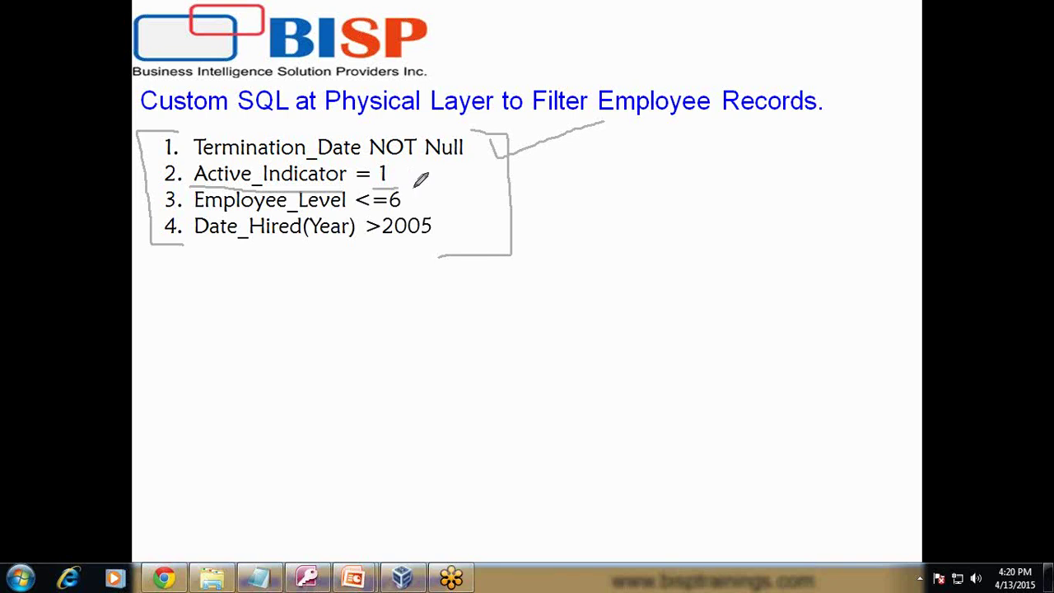
mouse_move(415, 150)
left_mouse_down()
mouse_move(374, 142)
mouse_move(423, 155)
left_mouse_up()
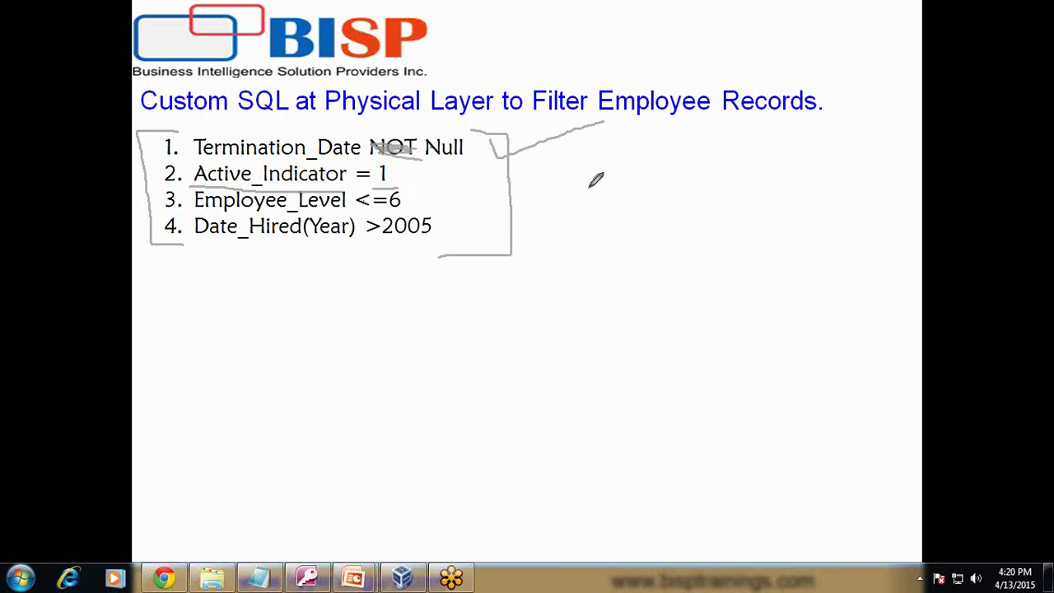
- Handwrite "Band" on the slide with a stepped hierarchy of CEO, CFO and VP/SVP beneath it
mouse_move(586, 165)
left_mouse_down()
mouse_move(589, 202)
mouse_move(594, 163)
mouse_move(593, 193)
mouse_move(620, 191)
mouse_move(588, 219)
left_mouse_up()
mouse_move(644, 193)
left_mouse_down()
mouse_move(671, 171)
mouse_move(713, 180)
mouse_move(735, 119)
mouse_move(739, 191)
left_mouse_up()
left_click_drag(695, 241, 708, 280)
mouse_move(735, 238)
left_mouse_down()
mouse_move(714, 262)
mouse_move(727, 279)
mouse_move(736, 272)
mouse_move(716, 259)
mouse_move(750, 233)
mouse_move(762, 273)
mouse_move(754, 233)
left_mouse_up()
mouse_move(738, 288)
left_mouse_down()
mouse_move(740, 306)
mouse_move(778, 321)
mouse_move(789, 306)
mouse_move(830, 339)
mouse_move(832, 321)
left_mouse_up()
left_click_drag(818, 300, 843, 295)
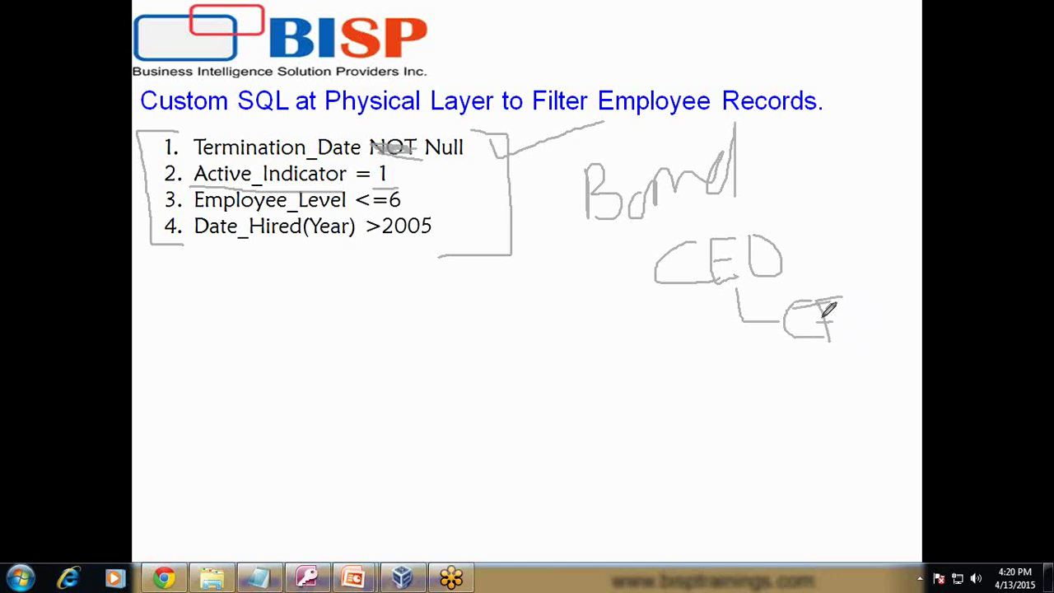
mouse_move(849, 307)
left_mouse_down()
mouse_move(864, 331)
mouse_move(858, 299)
left_mouse_up()
mouse_move(836, 346)
left_mouse_down()
mouse_move(864, 383)
mouse_move(906, 377)
mouse_move(909, 362)
mouse_move(879, 397)
mouse_move(889, 421)
mouse_move(926, 370)
mouse_move(923, 392)
left_mouse_up()
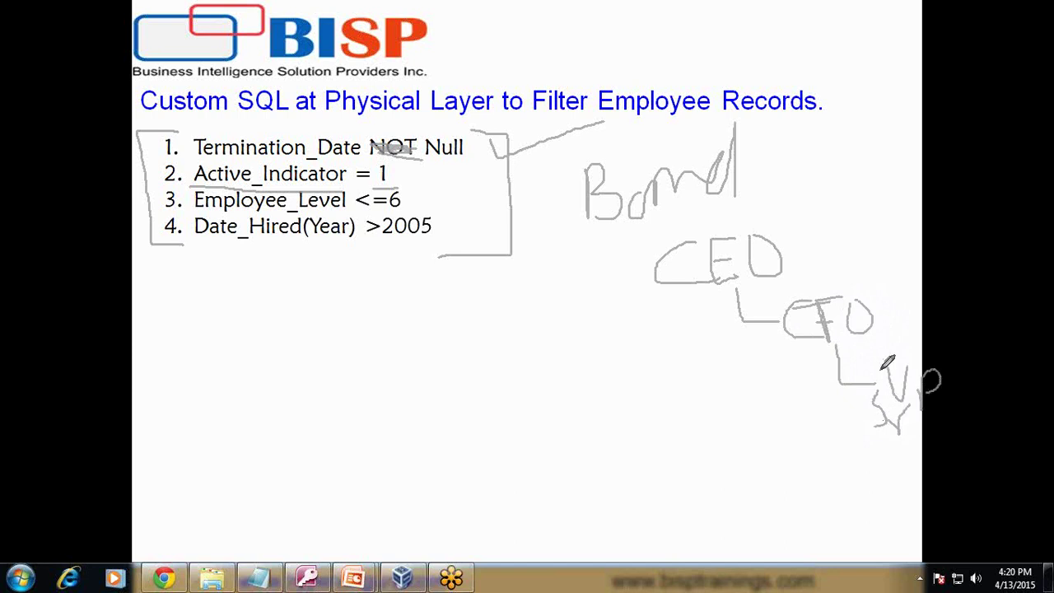
- Add handwritten labels with arrows pointing Band1 to the CEO and Band2 to the CFO
mouse_move(817, 226)
left_mouse_down()
mouse_move(815, 240)
mouse_move(844, 252)
mouse_move(871, 227)
mouse_move(911, 251)
mouse_move(969, 233)
mouse_move(972, 251)
left_mouse_up()
left_click_drag(982, 183, 982, 251)
mouse_move(999, 206)
left_mouse_down()
mouse_move(1008, 241)
mouse_move(1025, 245)
left_mouse_up()
mouse_move(925, 306)
left_mouse_down()
mouse_move(937, 329)
mouse_move(921, 300)
mouse_move(960, 298)
mouse_move(962, 336)
left_mouse_up()
mouse_move(964, 298)
left_mouse_down()
mouse_move(991, 323)
mouse_move(1033, 312)
left_mouse_up()
left_click_drag(1038, 272, 1036, 322)
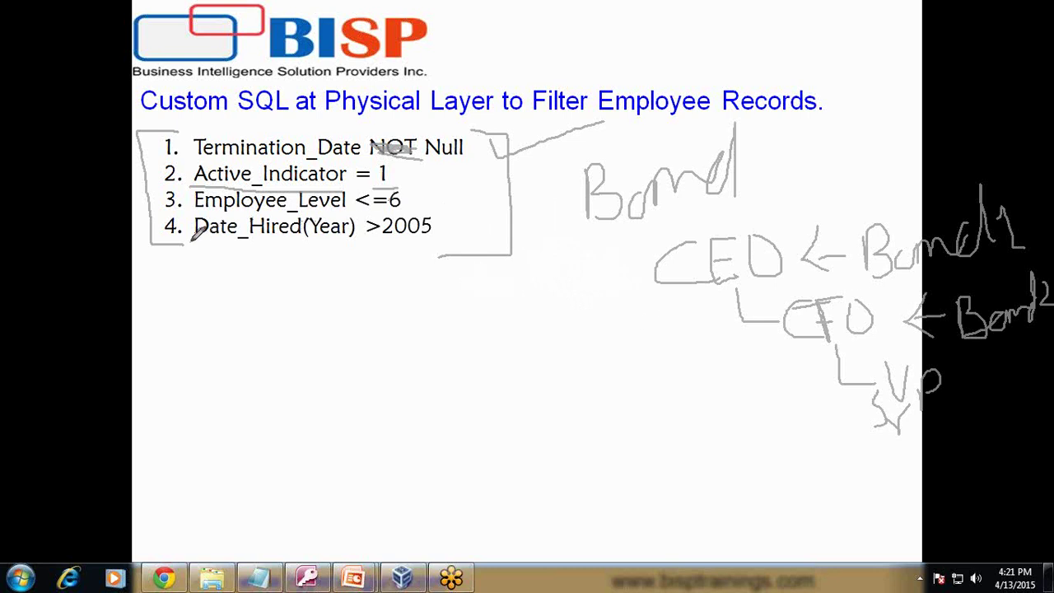
- Bracket the Date_Hired(Year) condition and sketch a database cylinder with an arrow to a three-part box titled Semantic
mouse_move(189, 219)
left_mouse_down()
mouse_move(321, 261)
mouse_move(452, 247)
mouse_move(451, 237)
left_mouse_up()
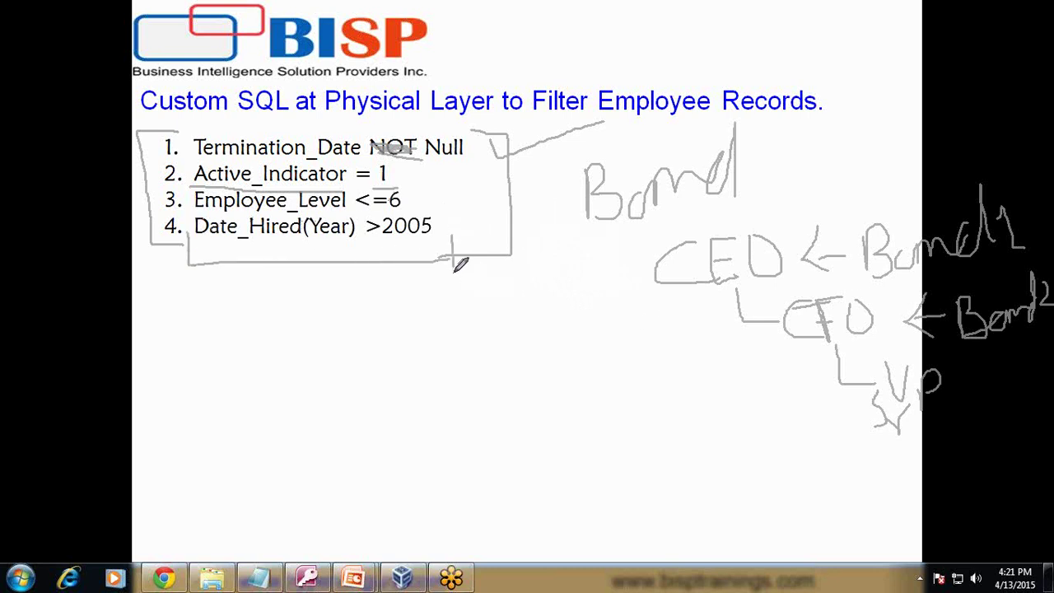
left_click_drag(190, 233, 186, 293)
mouse_move(161, 353)
left_mouse_down()
mouse_move(210, 339)
mouse_move(224, 358)
mouse_move(158, 361)
mouse_move(155, 423)
mouse_move(228, 422)
left_mouse_up()
mouse_move(228, 356)
left_mouse_down()
mouse_move(230, 416)
mouse_move(262, 387)
mouse_move(303, 382)
mouse_move(298, 396)
left_mouse_up()
left_click_drag(319, 326, 331, 432)
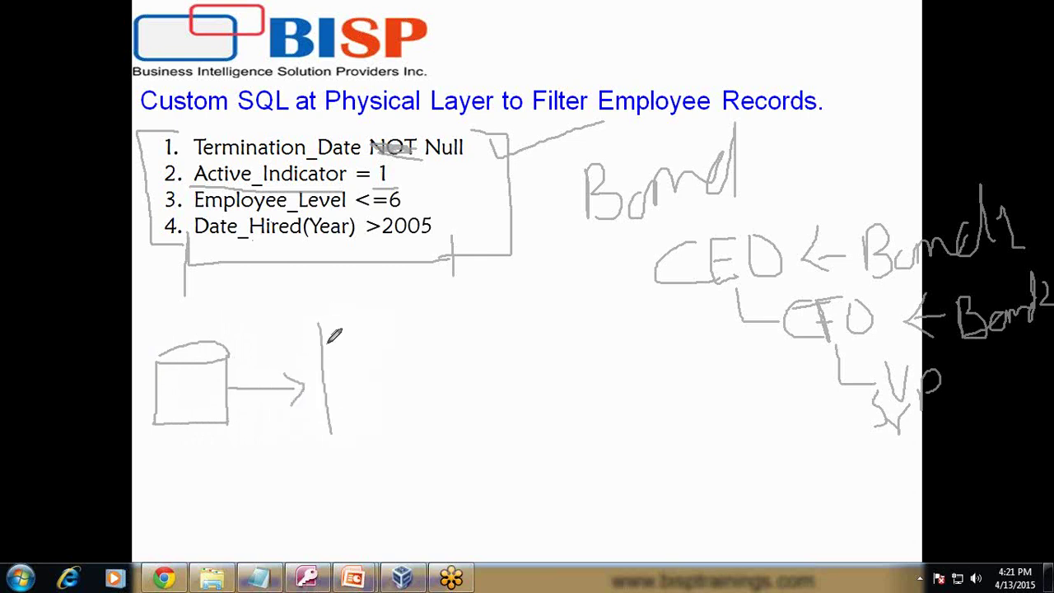
mouse_move(319, 327)
left_mouse_down()
mouse_move(678, 317)
mouse_move(685, 386)
mouse_move(618, 412)
mouse_move(330, 423)
left_mouse_up()
mouse_move(397, 282)
left_mouse_down()
mouse_move(370, 304)
mouse_move(395, 323)
mouse_move(374, 317)
mouse_move(417, 311)
mouse_move(418, 288)
mouse_move(454, 317)
mouse_move(478, 294)
mouse_move(529, 275)
mouse_move(528, 311)
mouse_move(546, 321)
mouse_move(606, 255)
mouse_move(635, 314)
mouse_move(687, 301)
left_mouse_up()
left_click_drag(467, 330, 471, 418)
left_click_drag(555, 319, 577, 401)
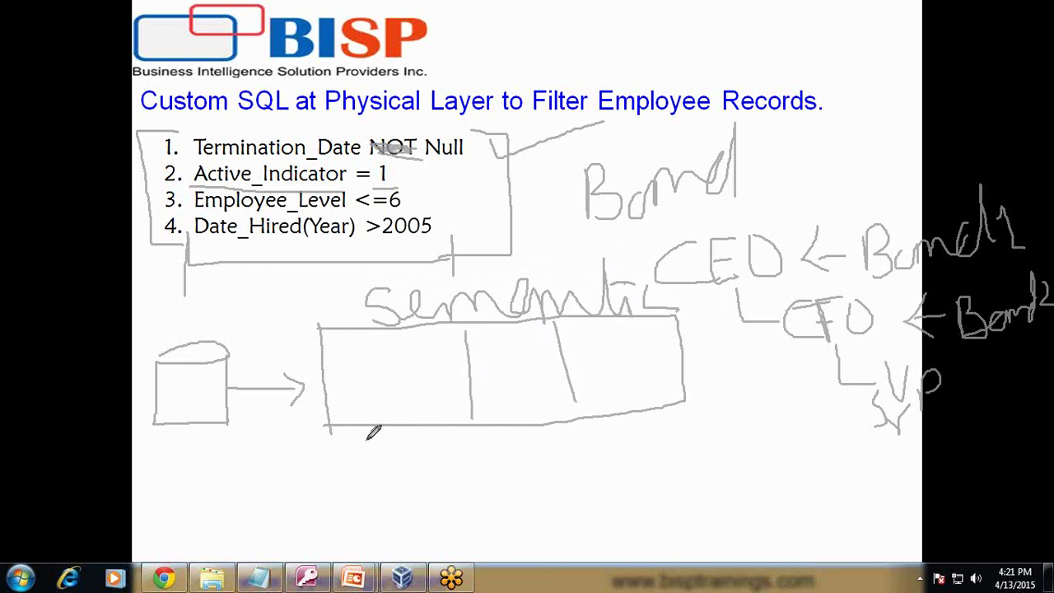
- Label the box sections Physical, BMM and PL, and write "filter" inside the Physical section and above the database sketch
mouse_move(349, 454)
left_mouse_down()
mouse_move(403, 484)
mouse_move(412, 465)
mouse_move(415, 512)
mouse_move(432, 467)
mouse_move(446, 488)
mouse_move(446, 479)
mouse_move(463, 489)
mouse_move(471, 462)
mouse_move(518, 482)
mouse_move(521, 455)
mouse_move(563, 491)
mouse_move(569, 456)
mouse_move(576, 492)
mouse_move(591, 458)
mouse_move(596, 466)
mouse_move(616, 456)
mouse_move(630, 487)
mouse_move(642, 475)
mouse_move(681, 482)
mouse_move(717, 433)
mouse_move(739, 468)
mouse_move(771, 471)
left_mouse_up()
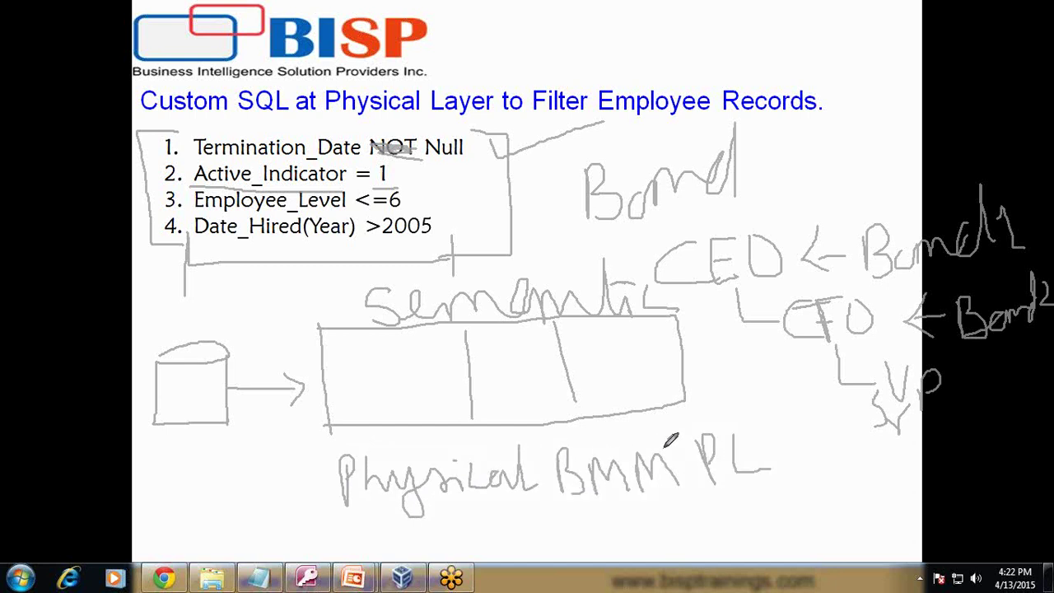
mouse_move(369, 343)
left_mouse_down()
mouse_move(337, 399)
mouse_move(340, 384)
mouse_move(361, 378)
mouse_move(362, 405)
mouse_move(360, 369)
mouse_move(372, 361)
mouse_move(379, 378)
mouse_move(383, 362)
mouse_move(392, 410)
mouse_move(386, 394)
mouse_move(408, 377)
mouse_move(407, 397)
mouse_move(439, 379)
mouse_move(448, 405)
left_mouse_up()
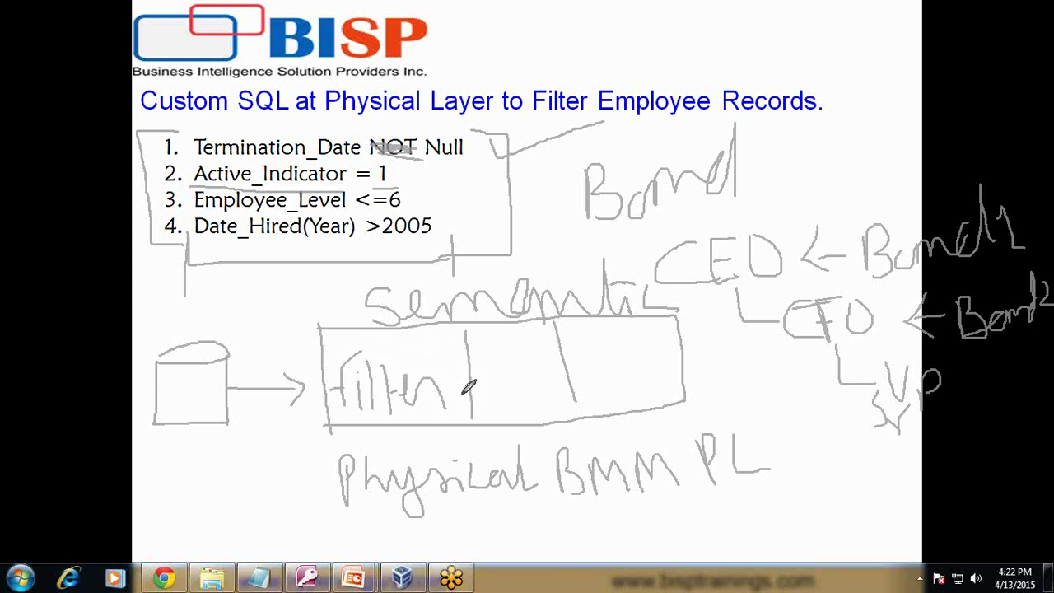
mouse_move(153, 288)
left_mouse_down()
mouse_move(115, 350)
mouse_move(103, 326)
mouse_move(132, 318)
mouse_move(142, 350)
left_mouse_up()
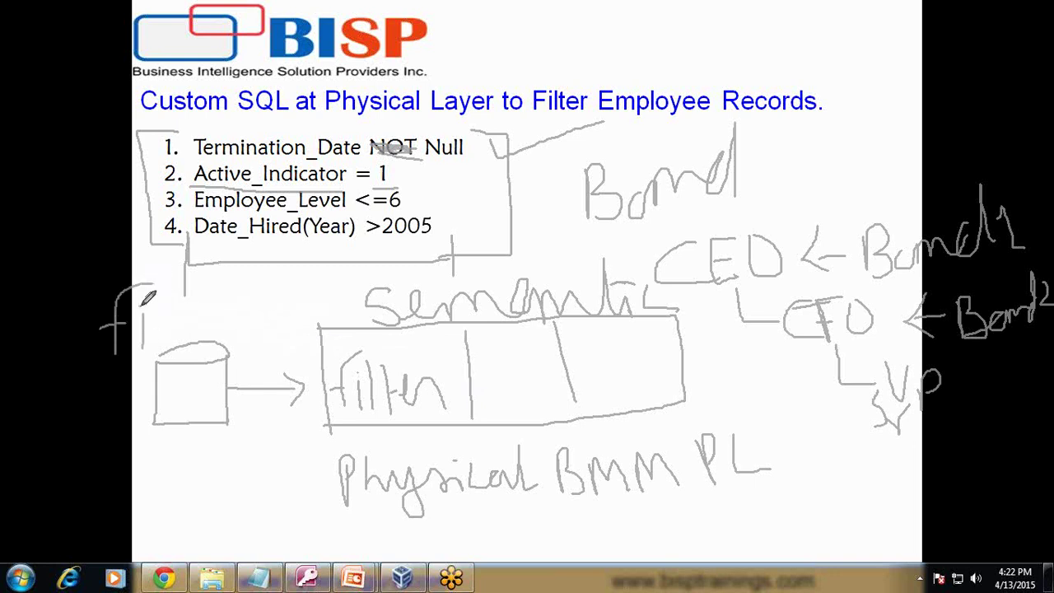
mouse_move(167, 280)
left_mouse_down()
mouse_move(174, 341)
mouse_move(196, 289)
mouse_move(206, 357)
mouse_move(190, 314)
mouse_move(243, 312)
mouse_move(231, 297)
mouse_move(287, 312)
mouse_move(301, 296)
mouse_move(311, 333)
left_mouse_up()
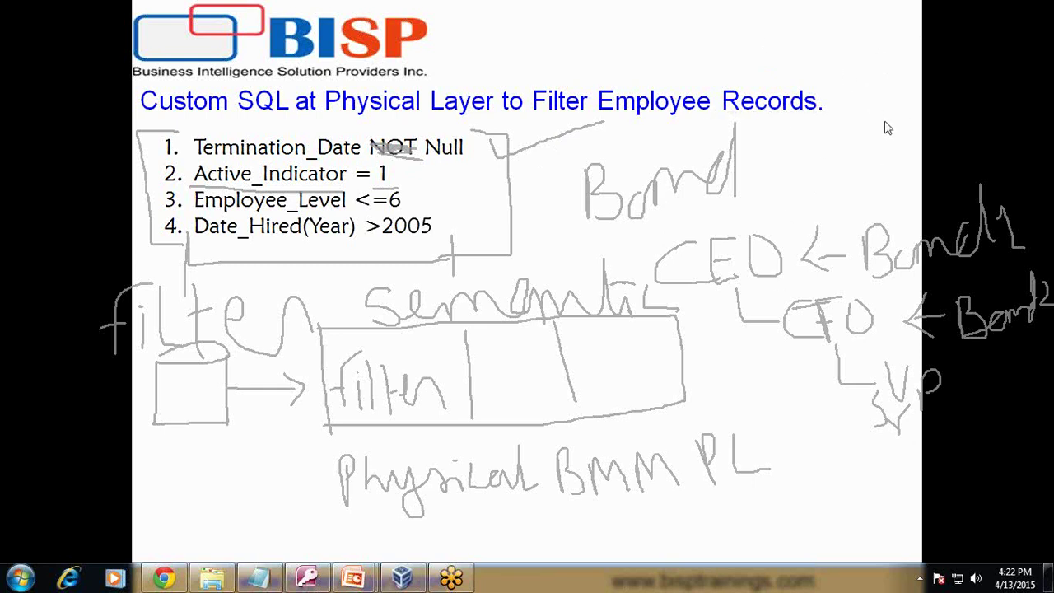
key("Escape")
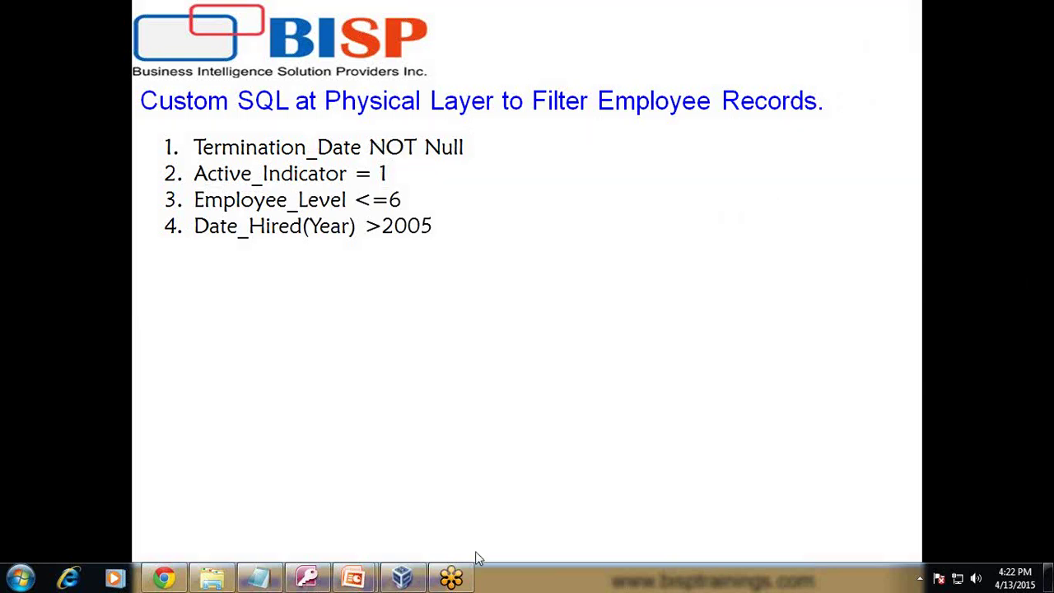
- Switch to the Oracle BI Administration Tool and examine the physical diagram of the HR_MODEL schema's tables and joins up close
left_click(402, 576)
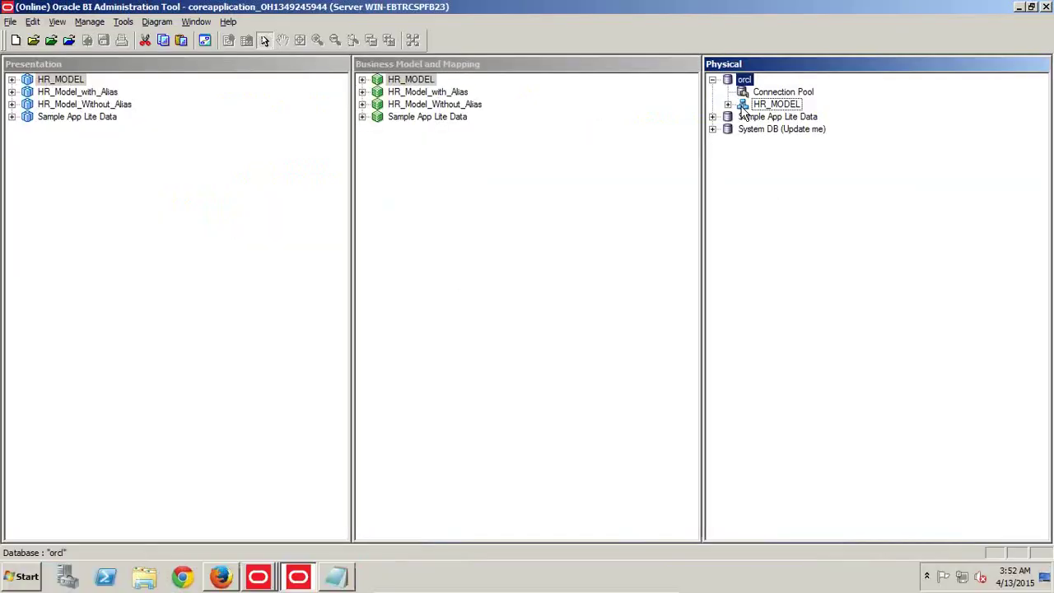
left_click(728, 105)
right_click(766, 111)
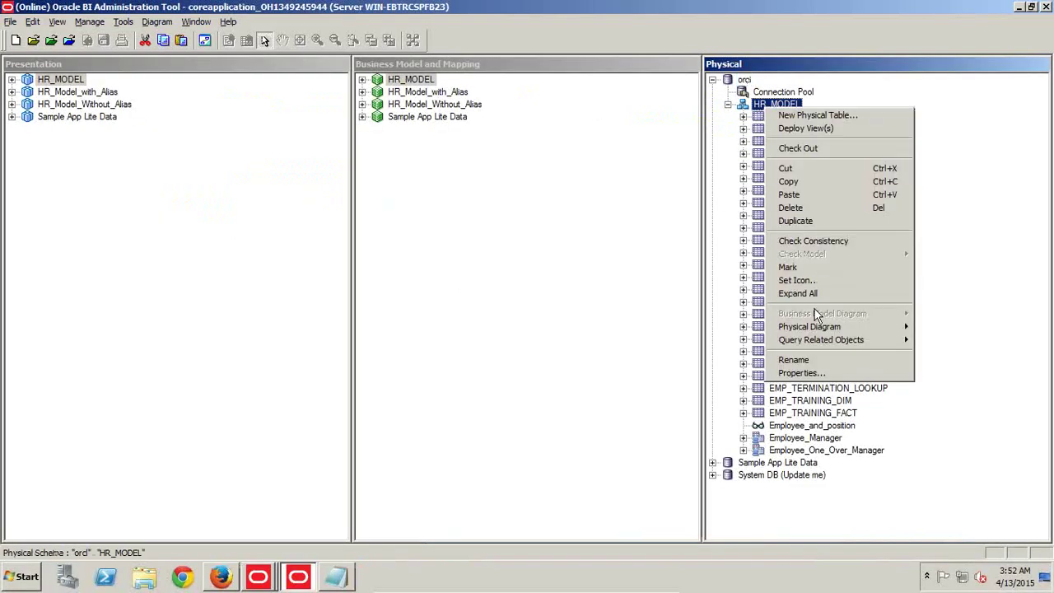
mouse_move(803, 328)
left_click(733, 329)
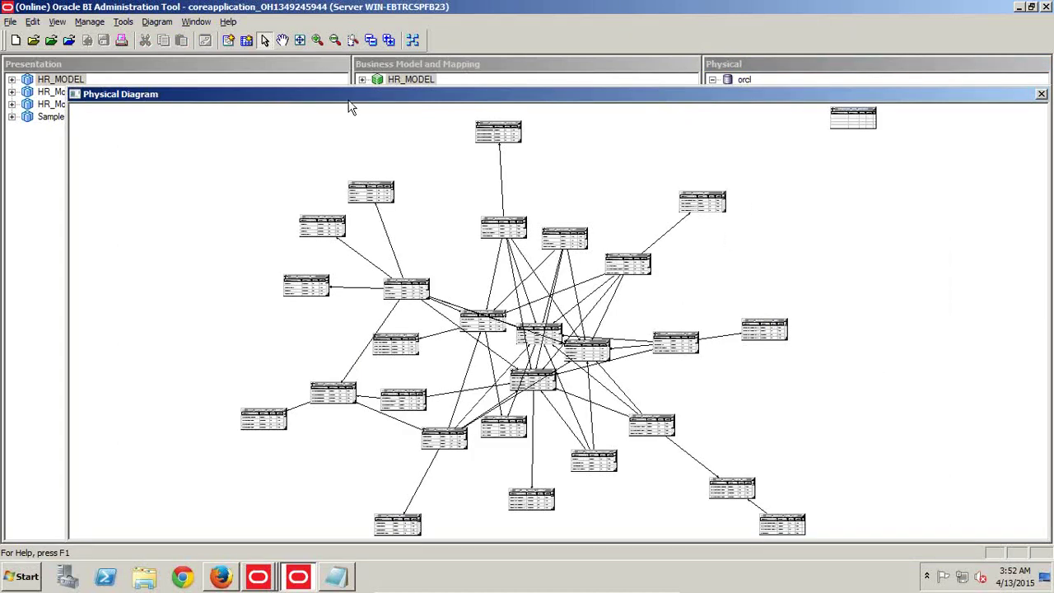
left_click(316, 42)
left_click(317, 42)
left_click(316, 41)
left_click(317, 42)
left_click(316, 42)
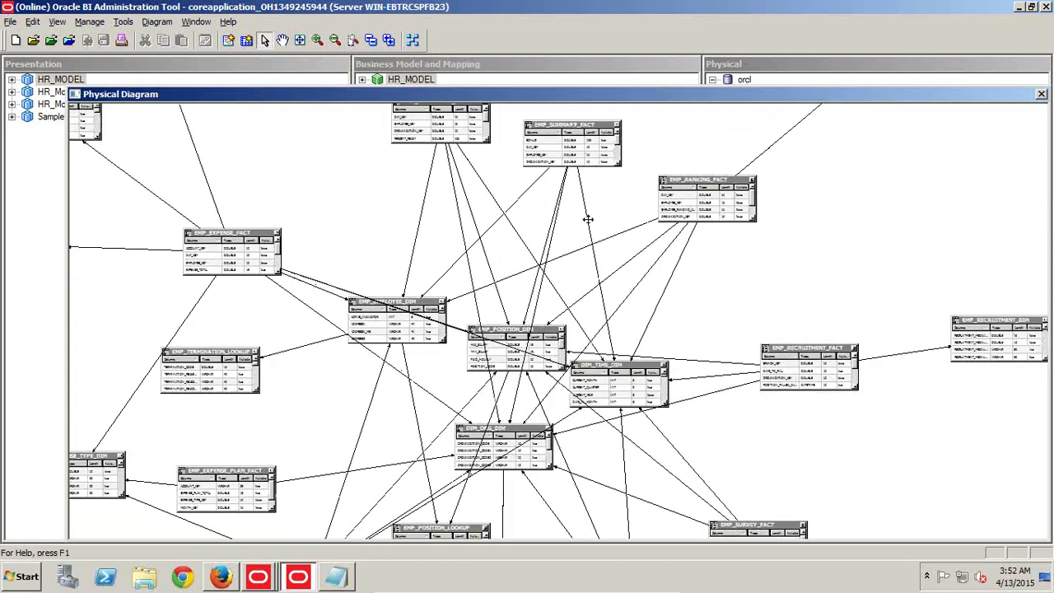
left_click(1040, 94)
left_click(727, 103)
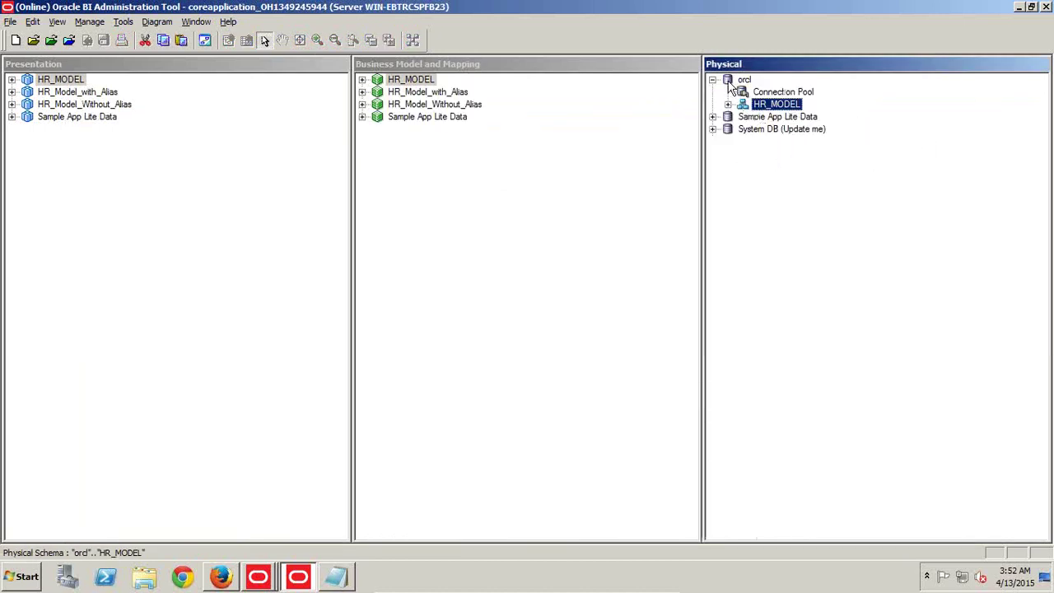
- Delete the orcl database from the Physical layer, checking out its objects
right_click(734, 78)
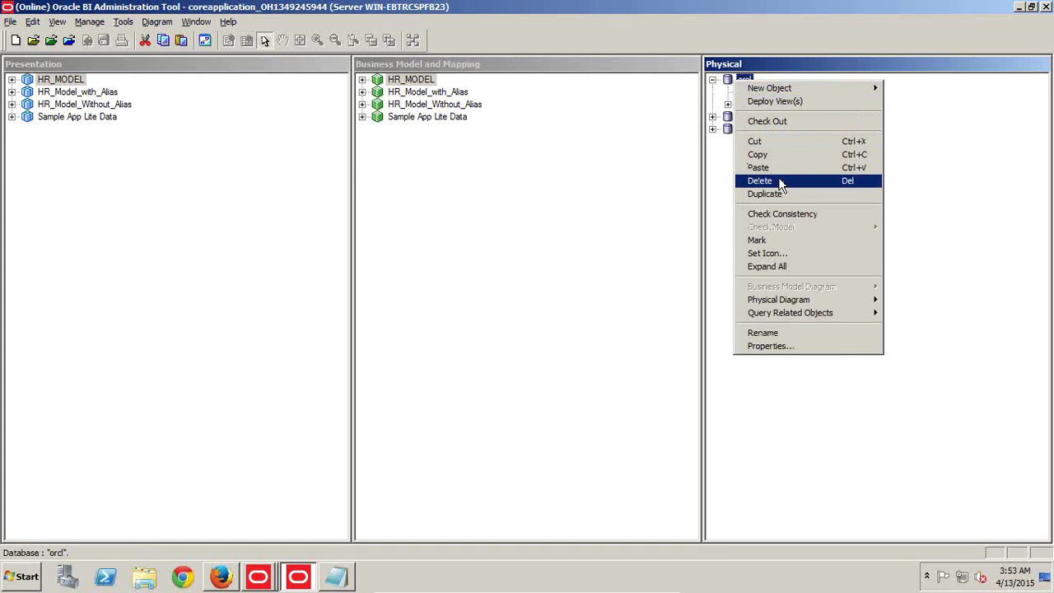
left_click(781, 182)
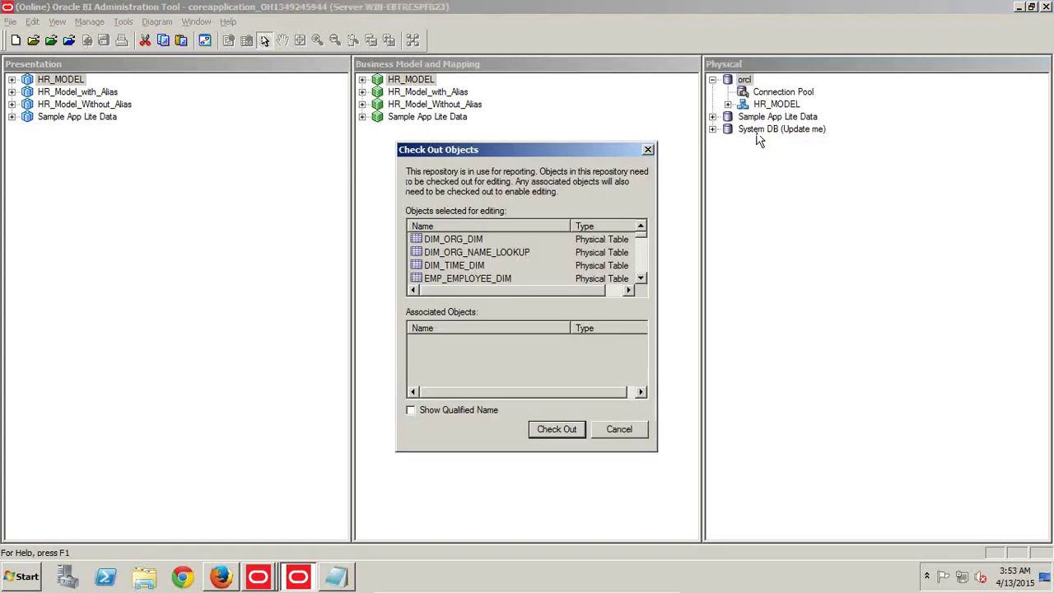
left_click(557, 430)
left_click(529, 323)
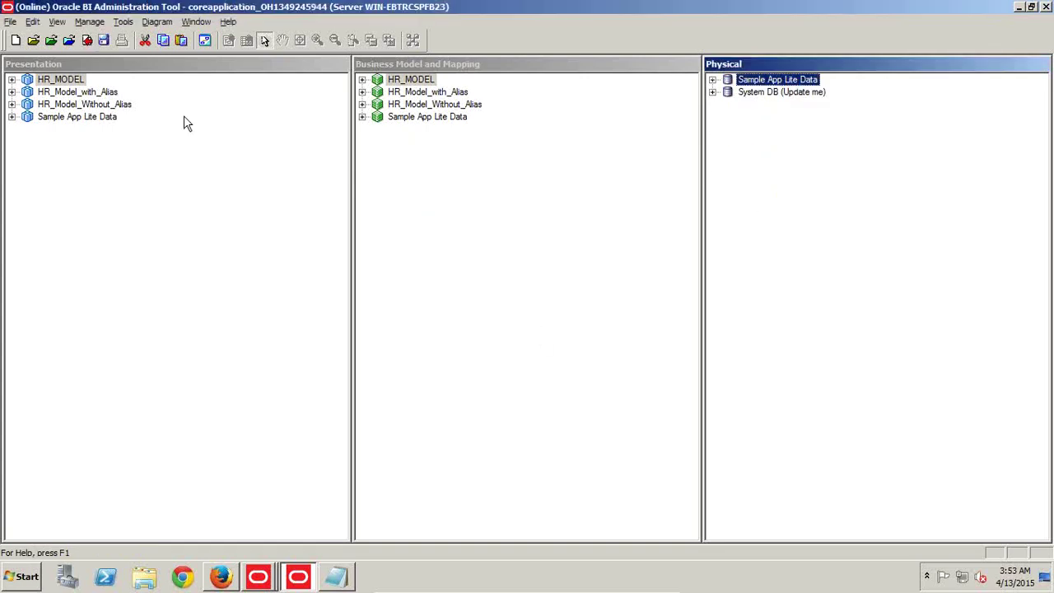
- Delete the business models HR_MODEL, HR_Model_with_Alias and HR_Model_Without_Alias, checking out their objects
left_click(413, 94)
left_click(410, 81)
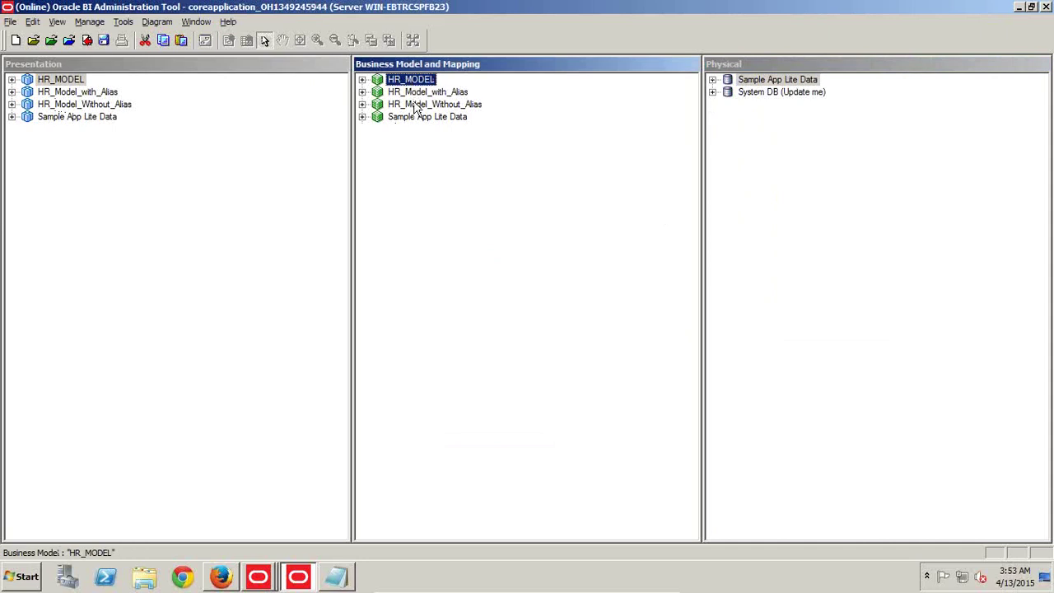
left_click(418, 107, "shift")
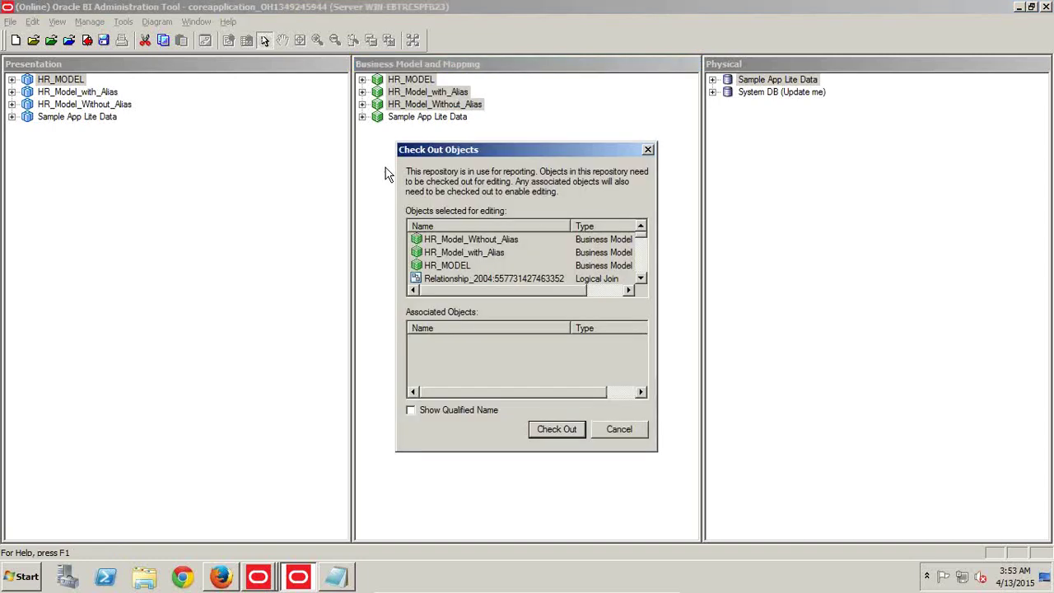
left_click(556, 429)
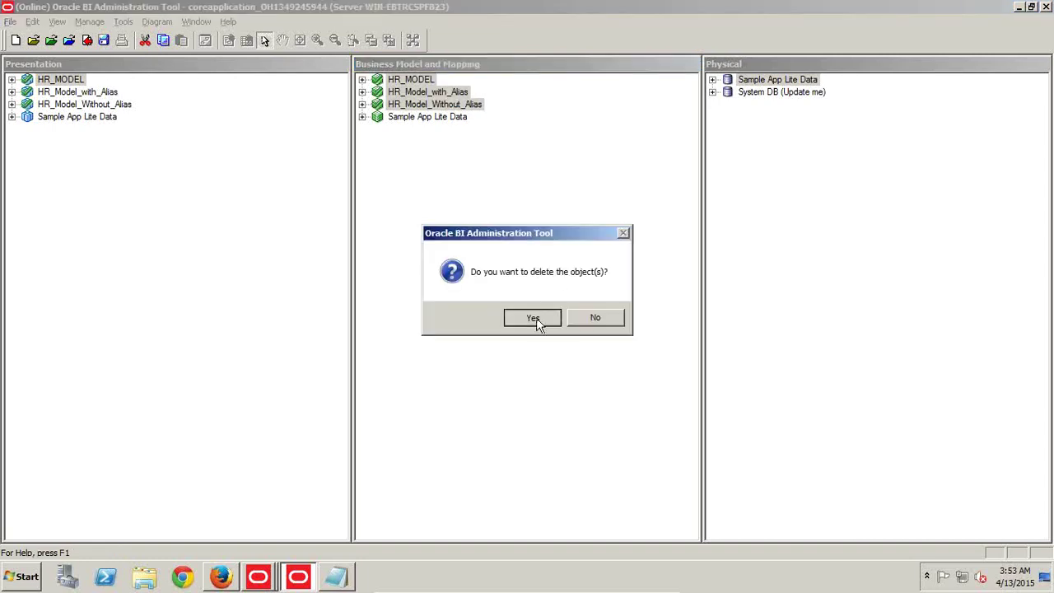
left_click(532, 318)
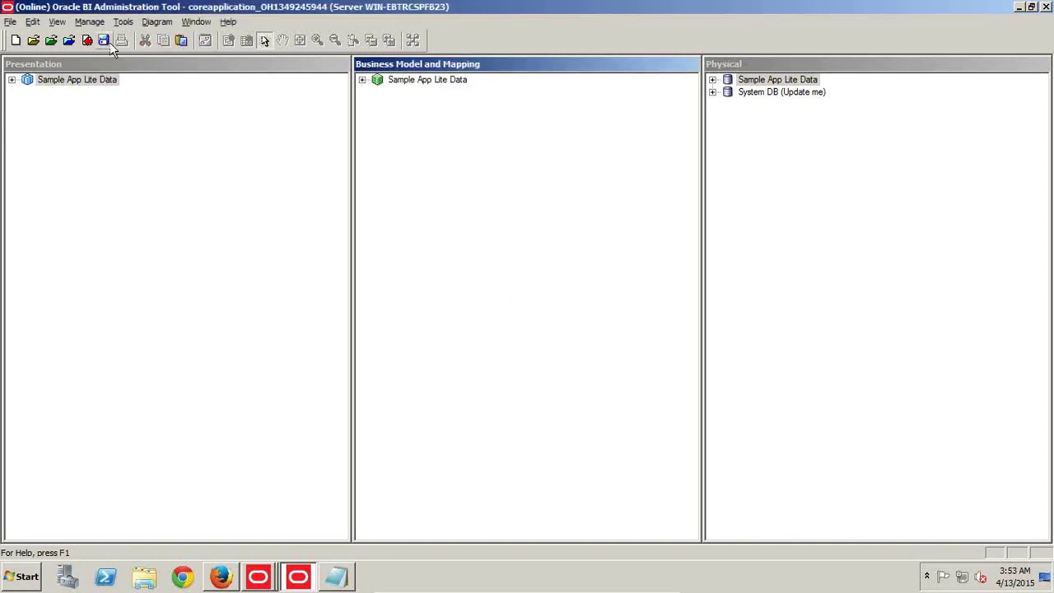
- Save the repository and run the global consistency check
left_click(107, 43)
left_click(554, 319)
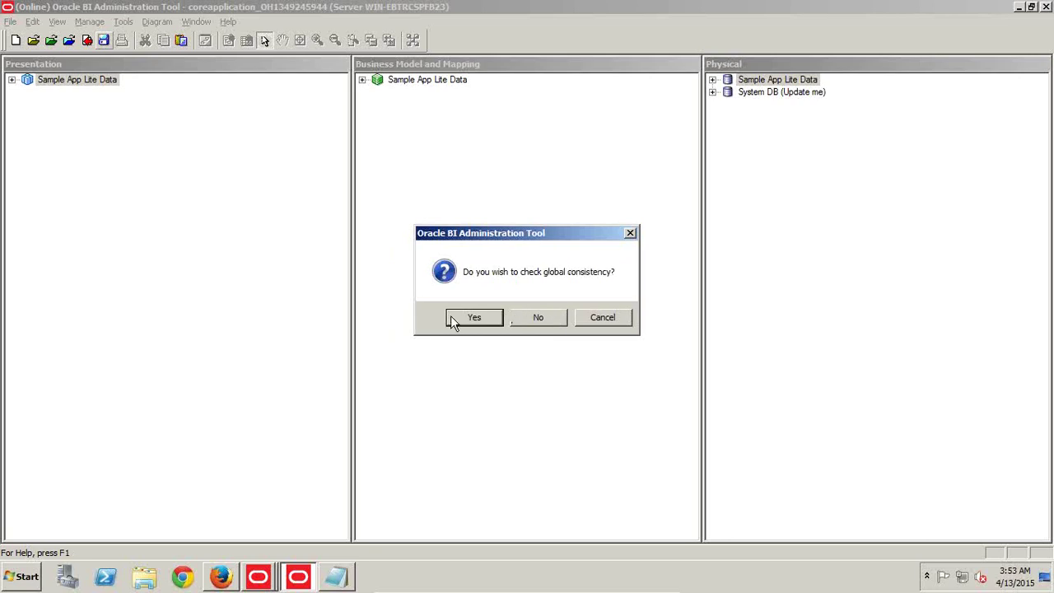
left_click(458, 320)
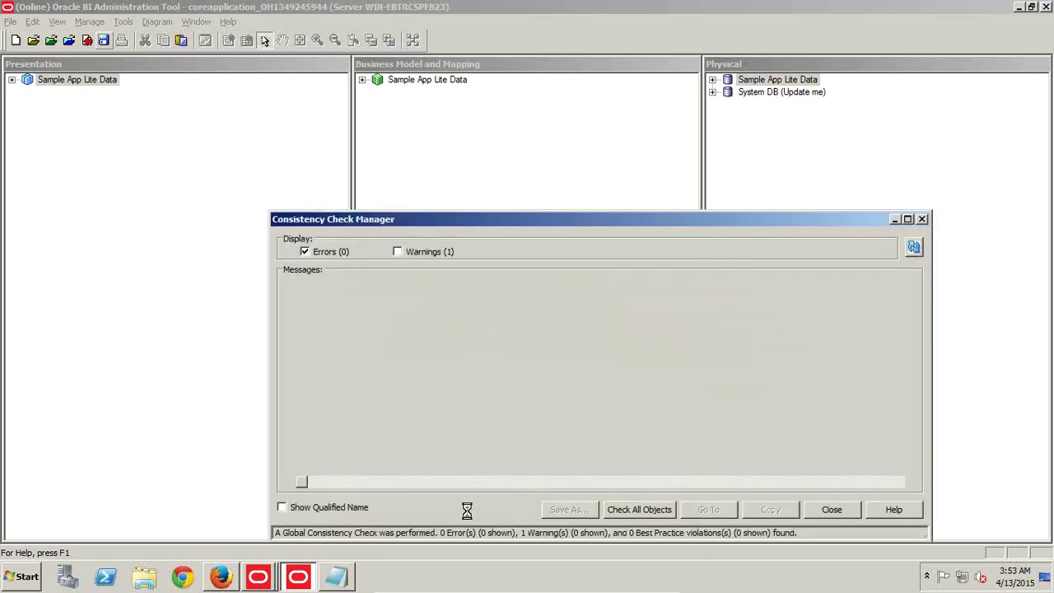
- Switch to Notepad and add a run of blank lines below the SQL query to get an empty writing area
left_click(336, 576)
left_click(177, 396)
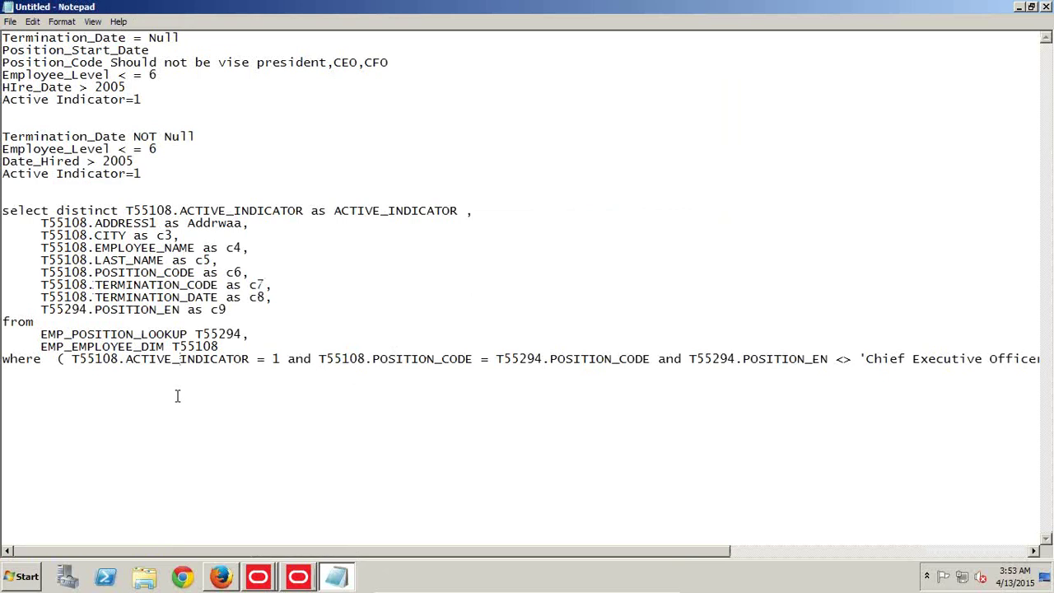
key("Down")
key("Return")
key("Return")
key("Return")
key("Return")
key("Return")
key("Return")
key("Return")
key("Return")
key("Return")
key("Return")
key("Return")
key("Return")
key("Return")
key("Return")
key("Return")
key("Return")
key("Return")
key("Return")
key("Return")
key("Return")
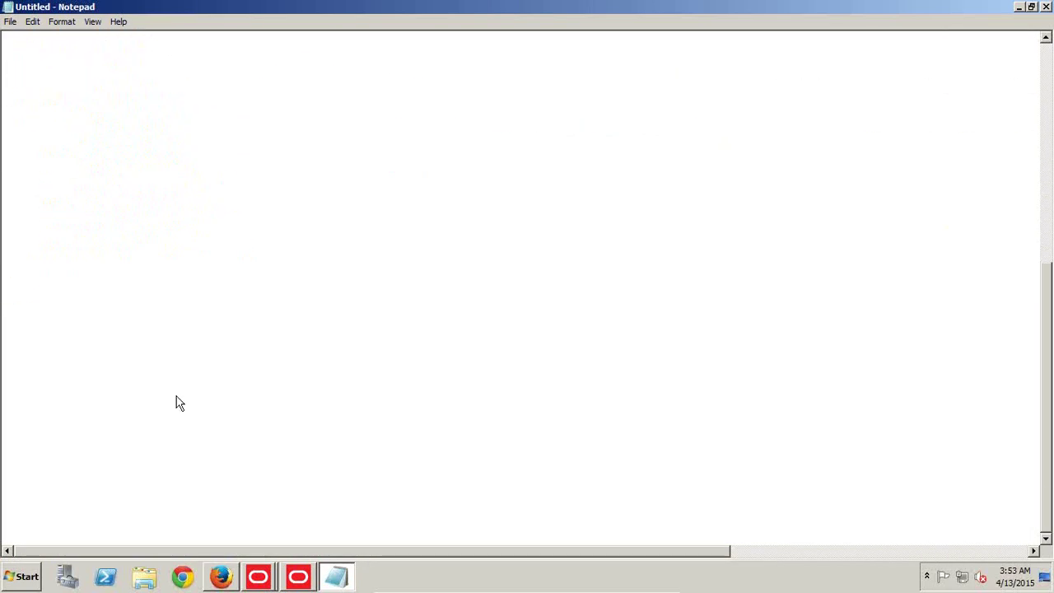
- Shrink the Notepad window and write the note "Step#1 Import Metadata from Data Source (RDBMS) Oracle"
double_click(205, 5)
left_click_drag(174, 214, 374, 230)
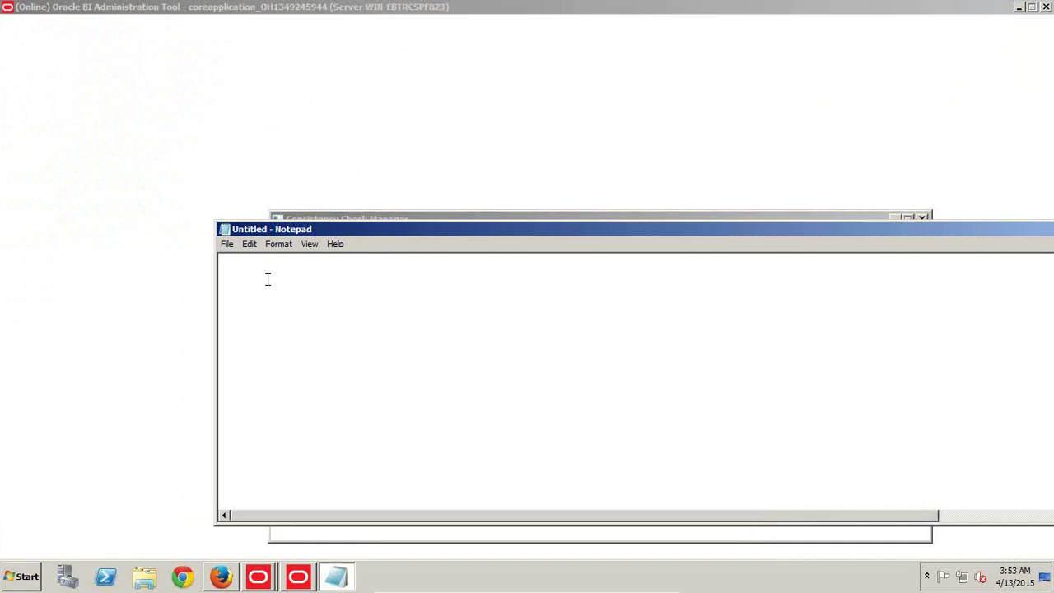
type("Step#1 Import")
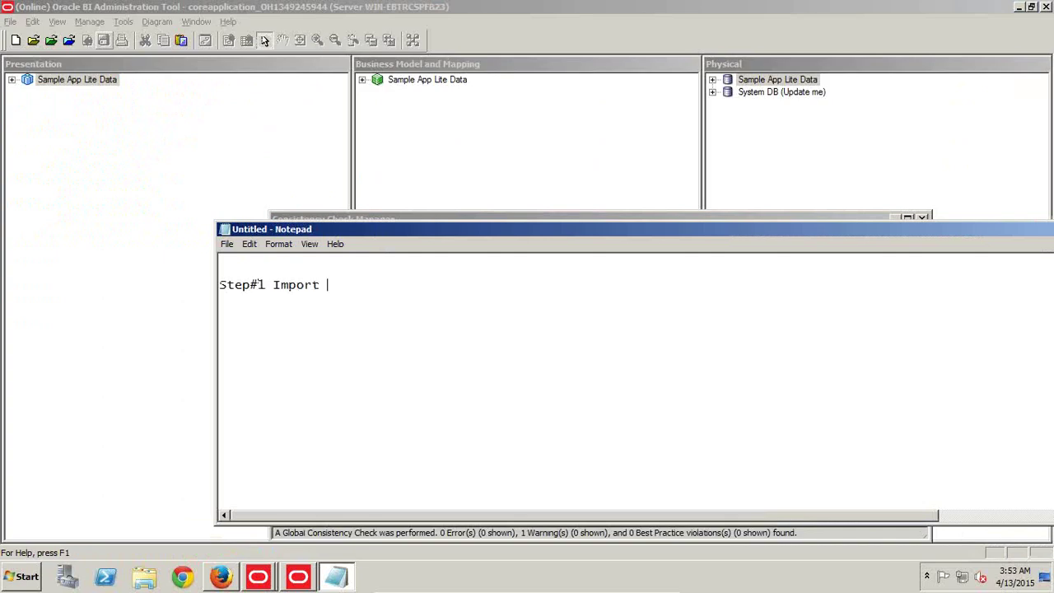
type(" Metadata from Data Source (RDBMS) Oracle")
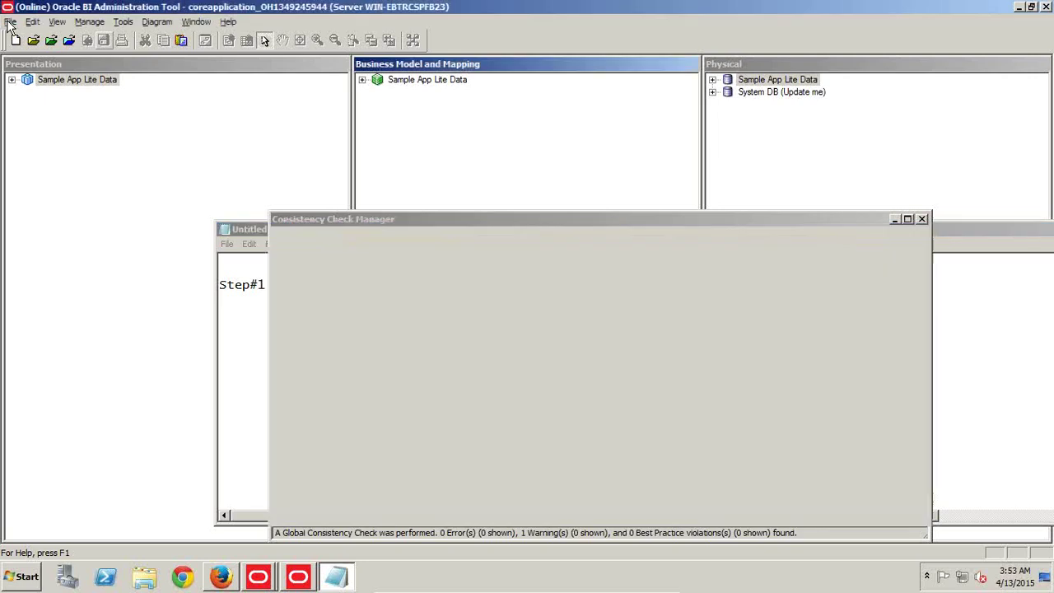
left_click(10, 21)
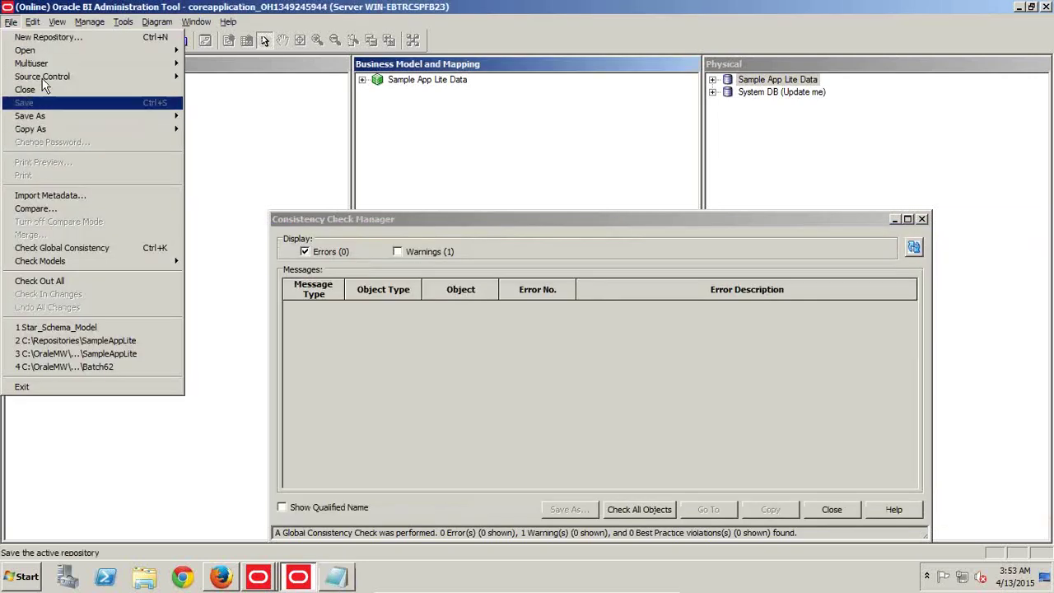
left_click(45, 195)
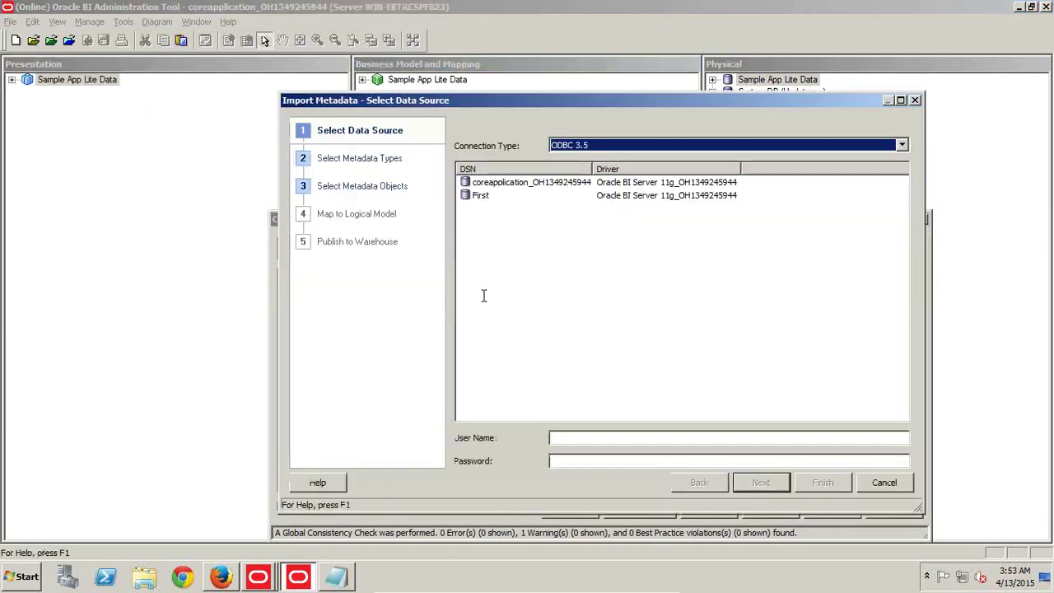
left_click(863, 487)
- Close the Consistency Check Manager and start a metadata import with the connection type OCI 10g/11g
left_click(845, 508)
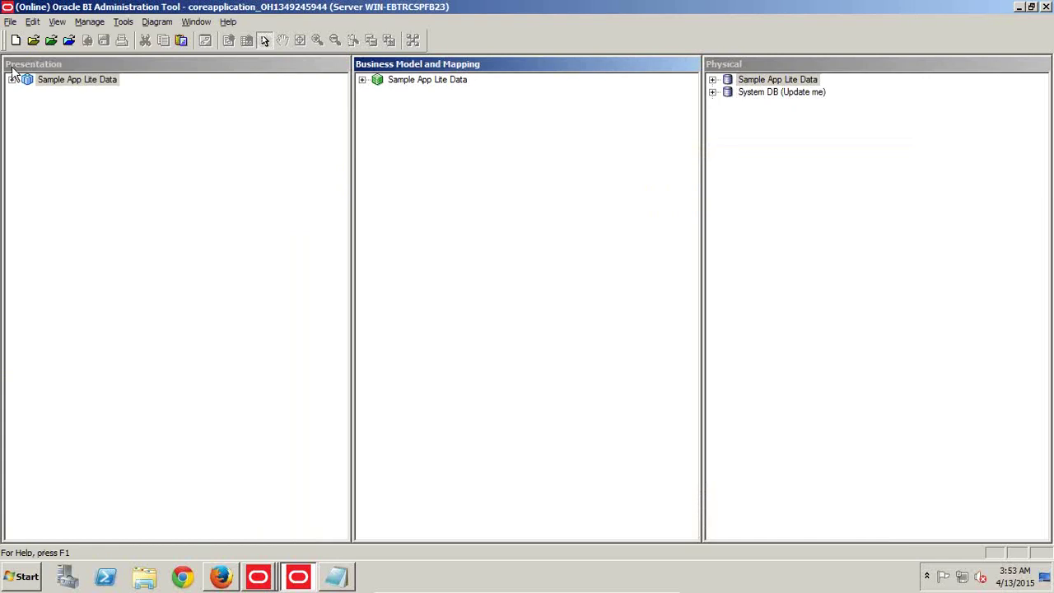
left_click(10, 21)
left_click(45, 195)
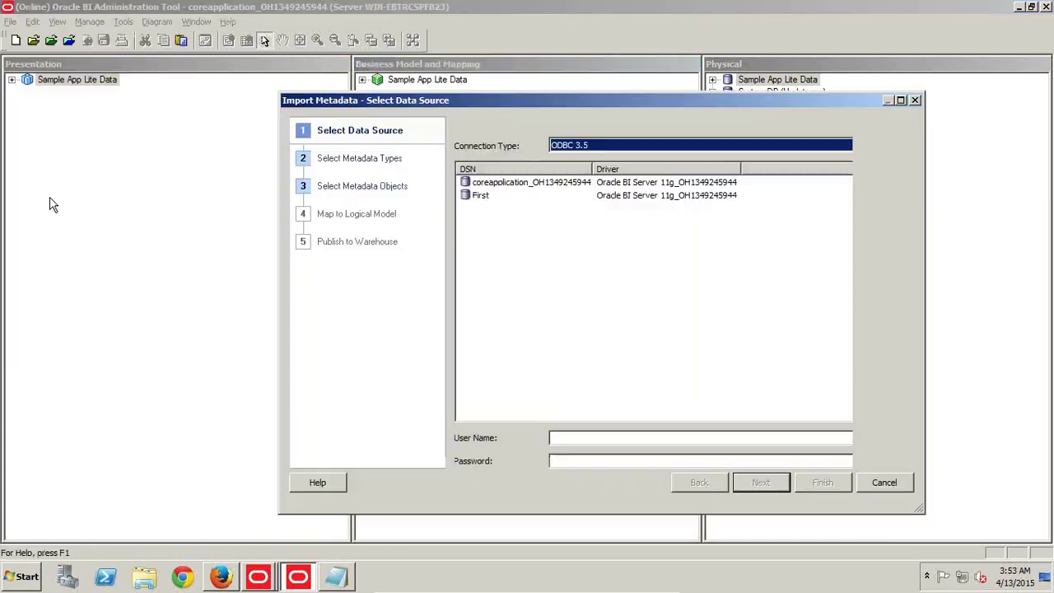
left_click(485, 196)
left_click(510, 184)
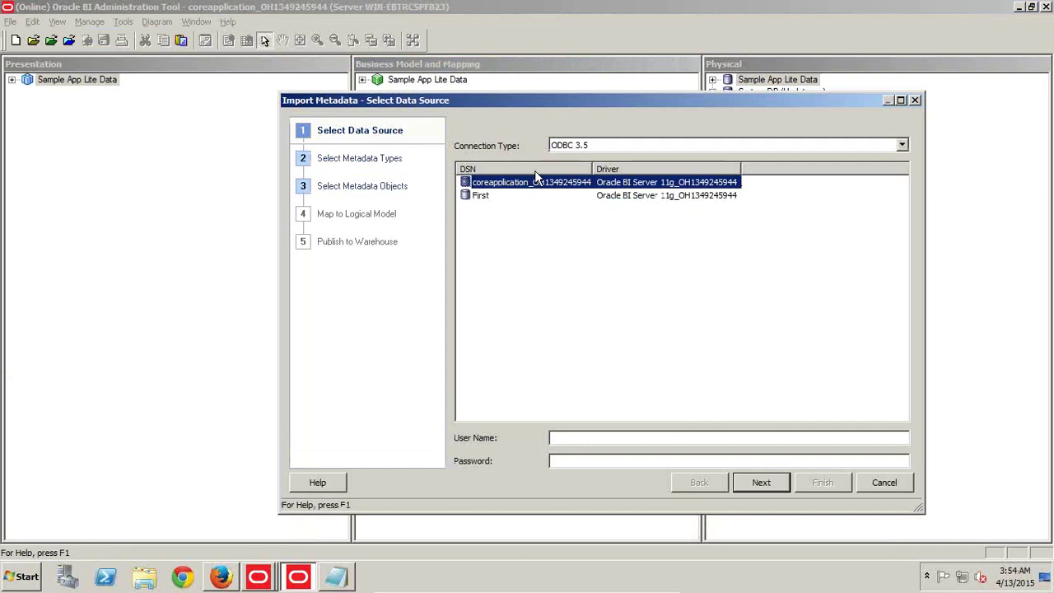
left_click(598, 148)
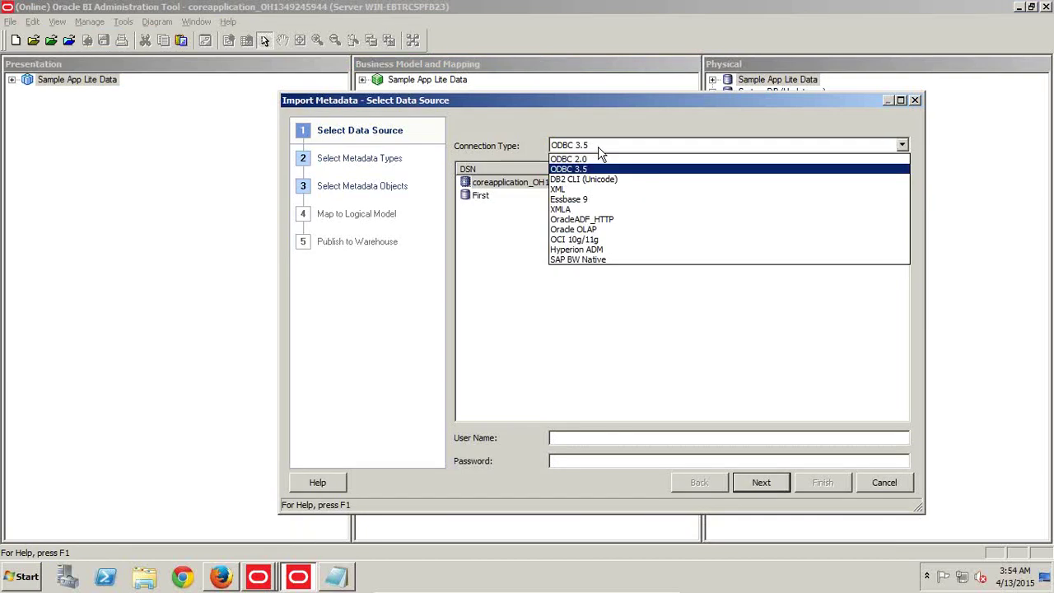
left_click(598, 240)
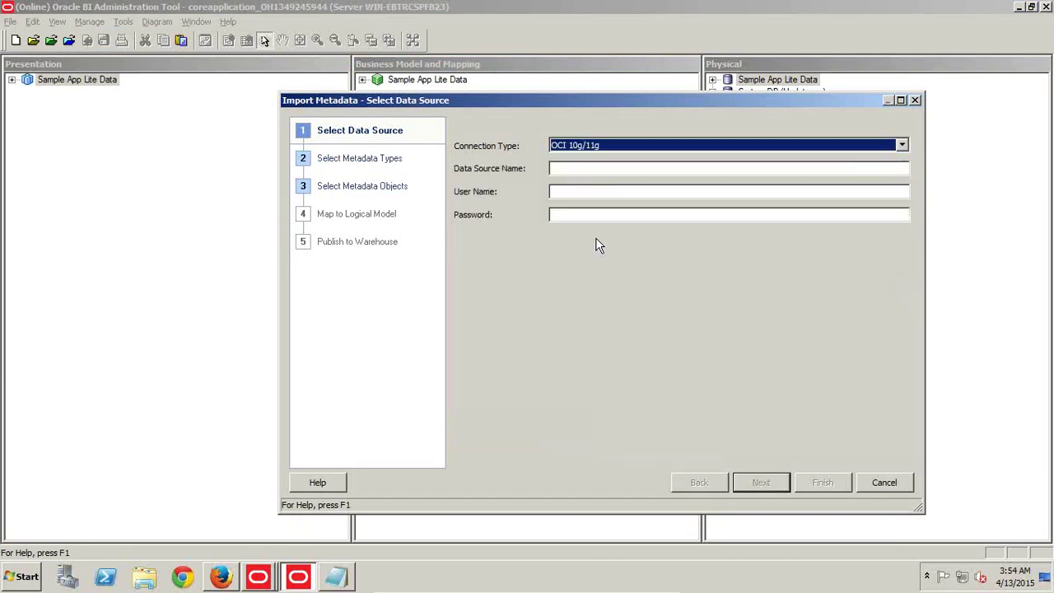
- Connect to data source orcl with user name HR_Model and the account password, accepting Tables, Keys and Foreign Keys as metadata types
left_click(567, 164)
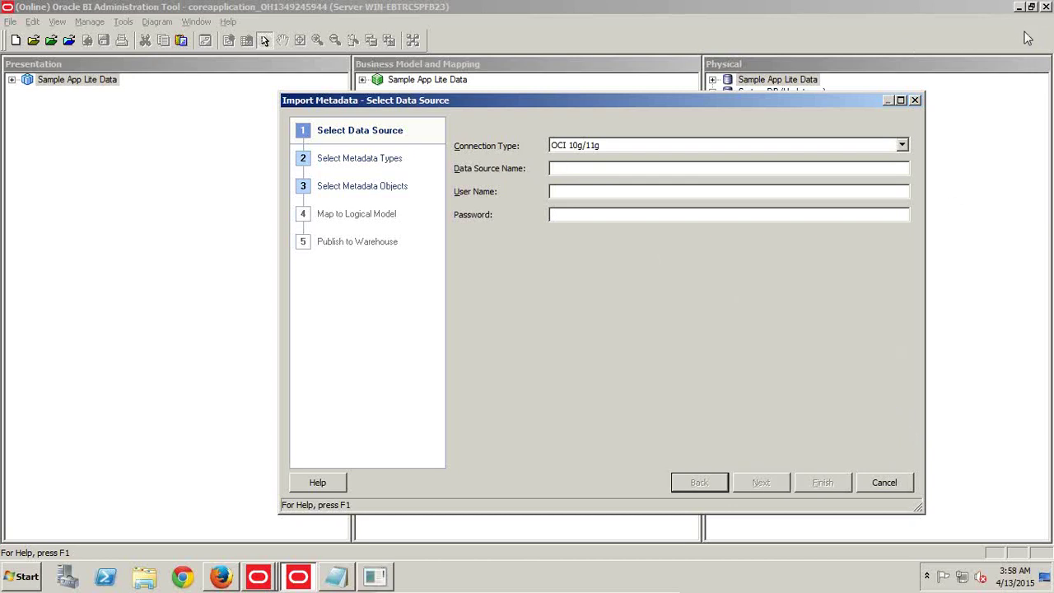
type("or")
type("orc")
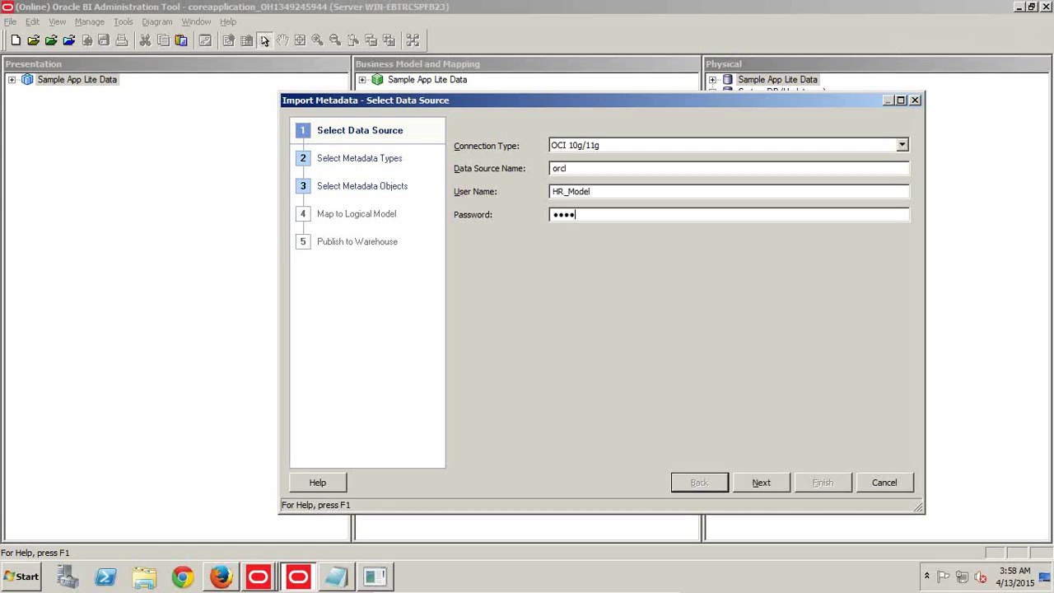
left_click(761, 482)
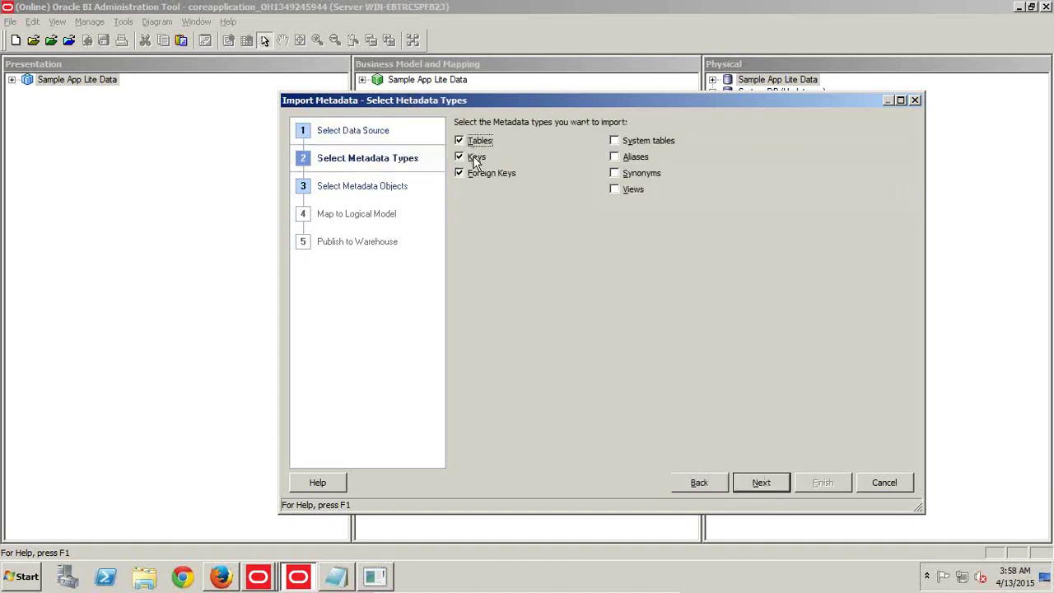
left_click(764, 484)
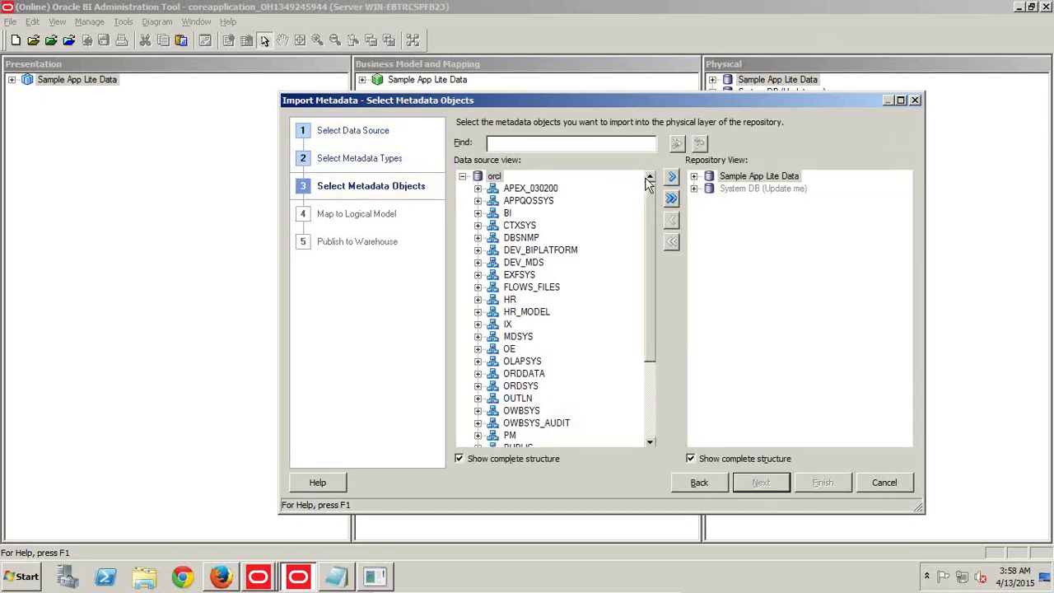
- Expand the HR_MODEL schema in the data source and select the five tables from DIM_BRANCH_DIM to DIM_REGION_DIM
left_click_drag(651, 256, 645, 355)
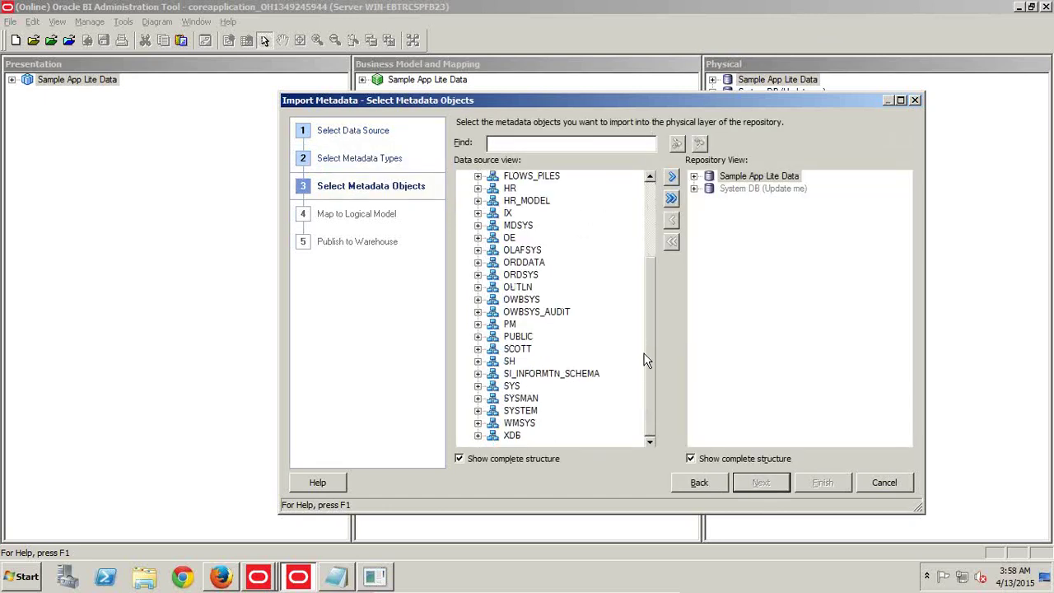
left_click(477, 200)
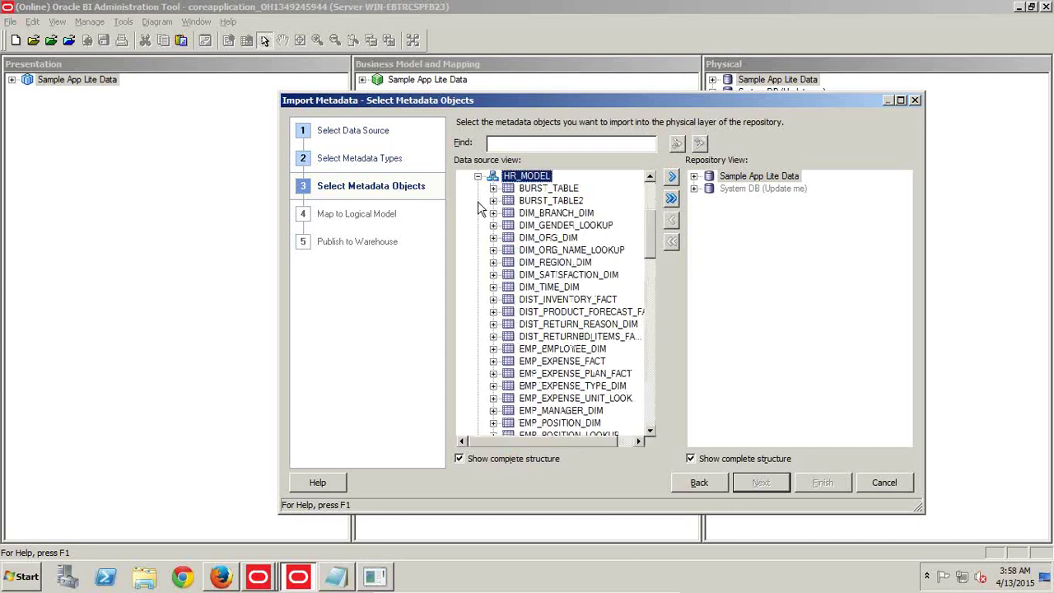
left_click(543, 212)
left_click(542, 226, "ctrl")
left_click(539, 238, "ctrl")
left_click(540, 251, "ctrl")
left_click(539, 262, "ctrl")
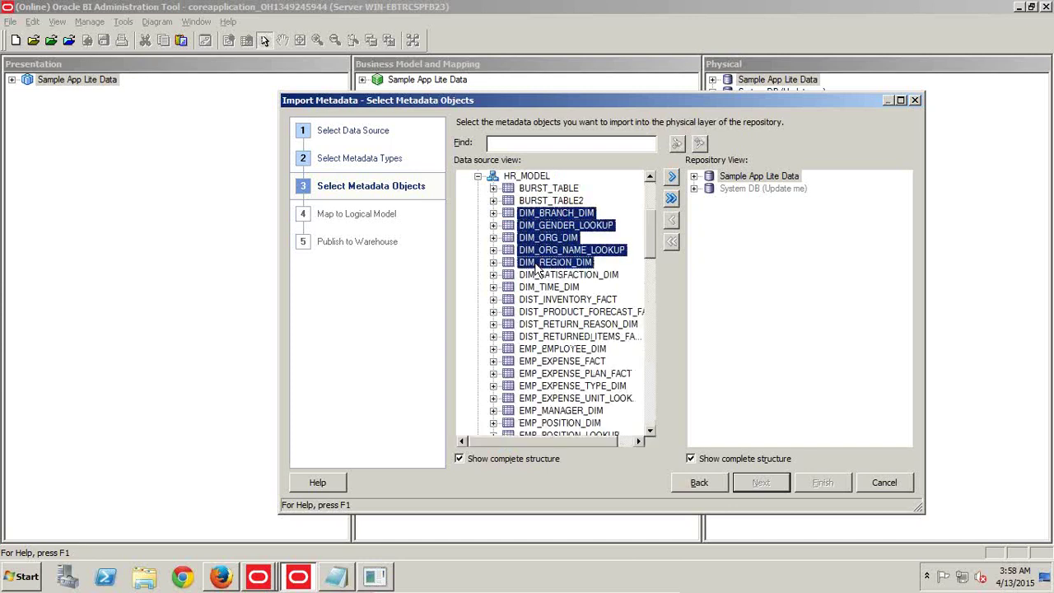
- Extend the table selection so it runs from DIM_BRANCH_DIM through EMP_TRAINING_FACT
scroll(574, 393, "down", 15)
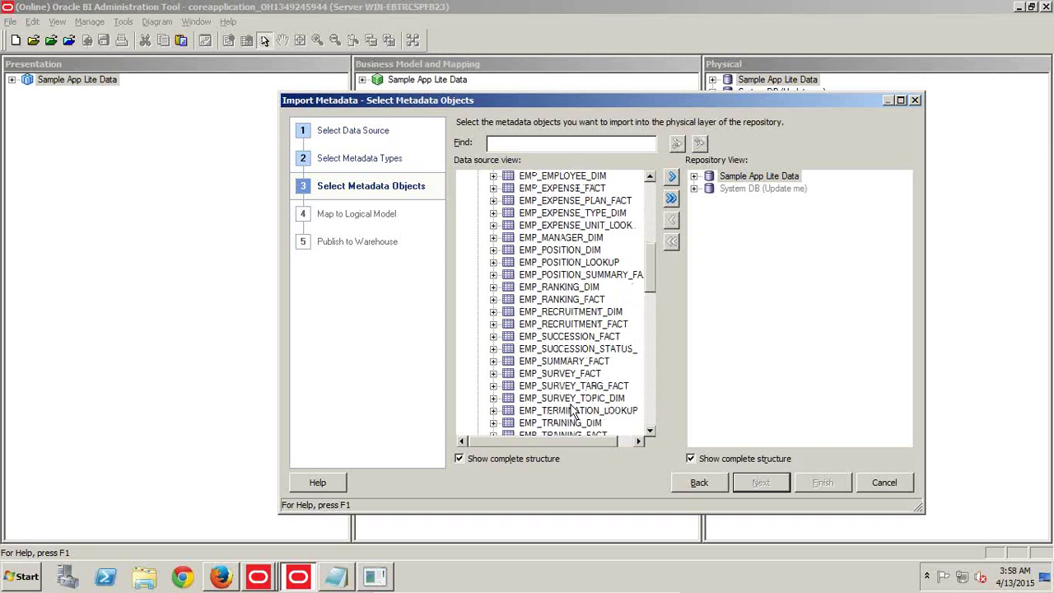
scroll(574, 412, "down", 1)
scroll(574, 408, "up", 2)
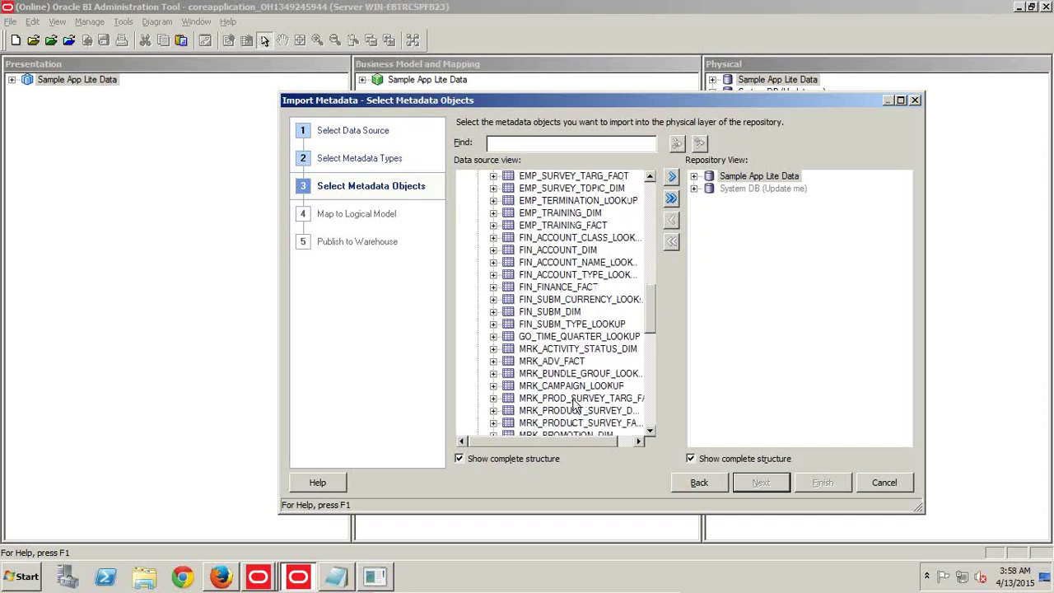
scroll(580, 371, "up", 3)
left_click(561, 313, "shift")
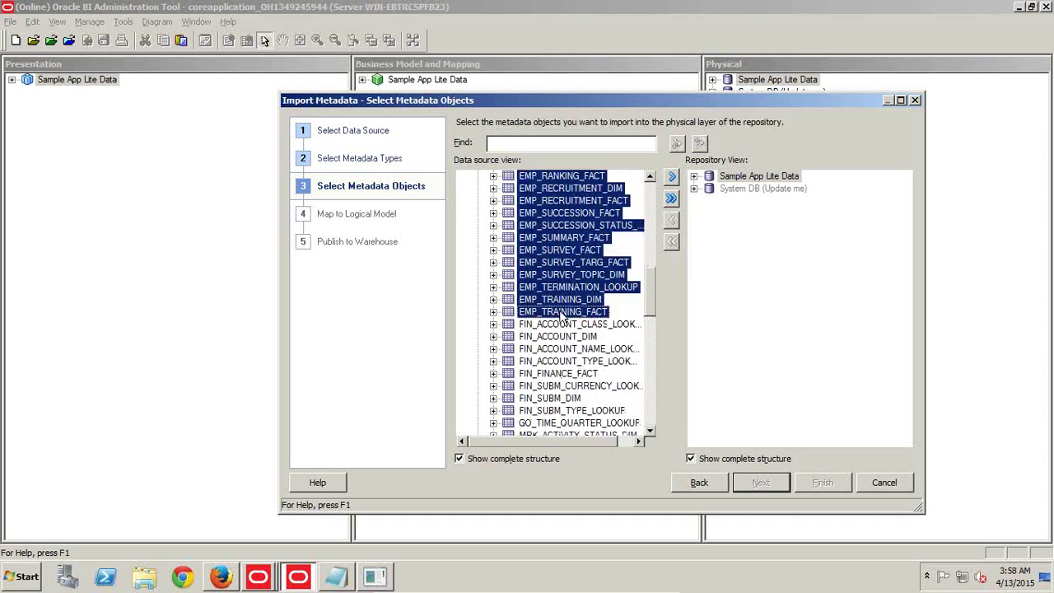
scroll(586, 321, "up", 3)
scroll(589, 321, "up", 7)
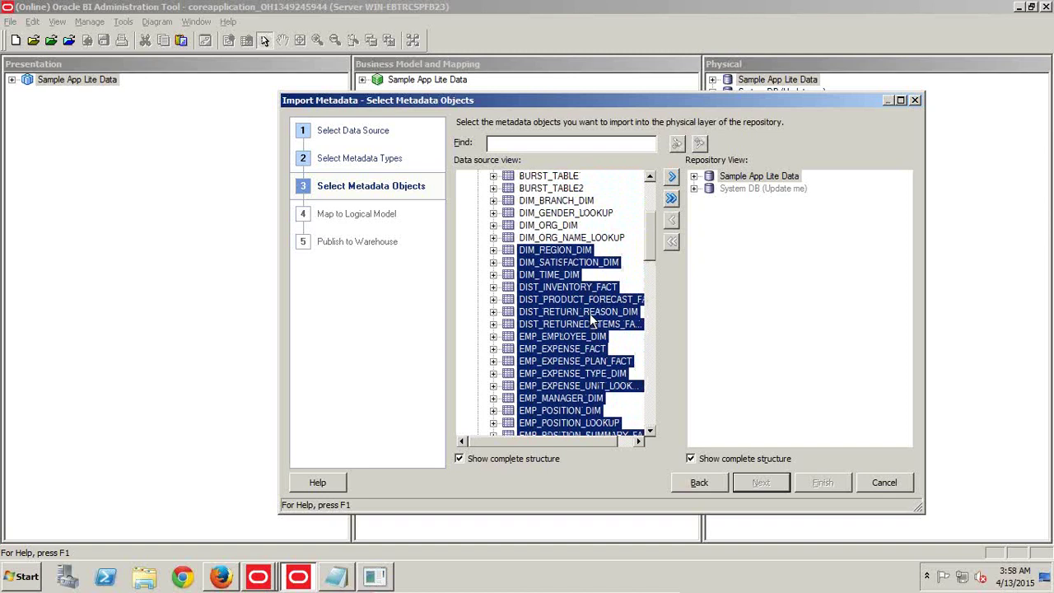
left_click_drag(590, 320, 577, 260)
left_click_drag(651, 214, 649, 303)
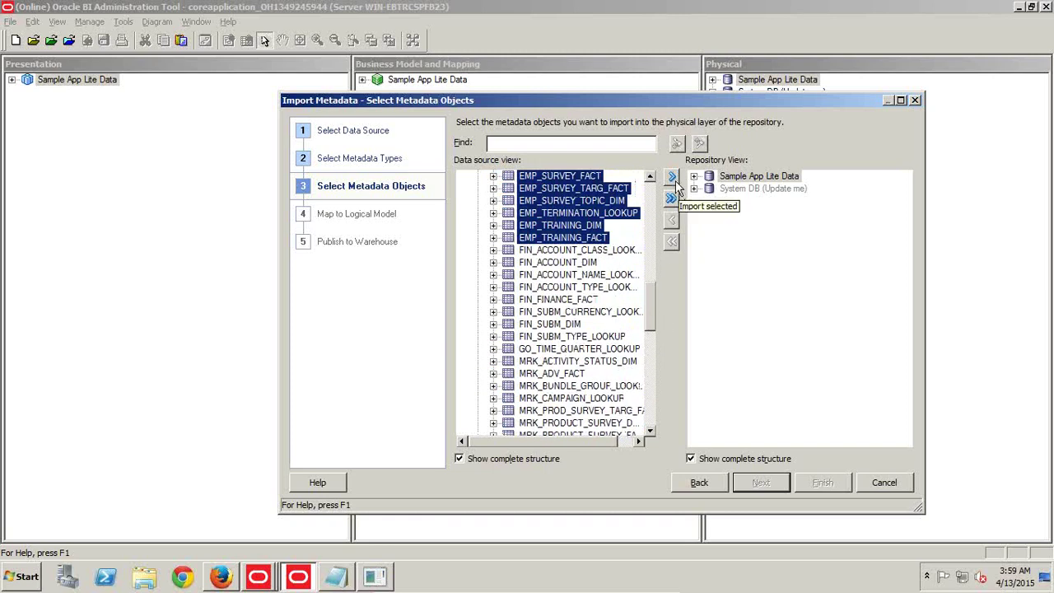
- Import the selected tables into the repository with the default connection pool settings and finish the metadata import
left_click(672, 177)
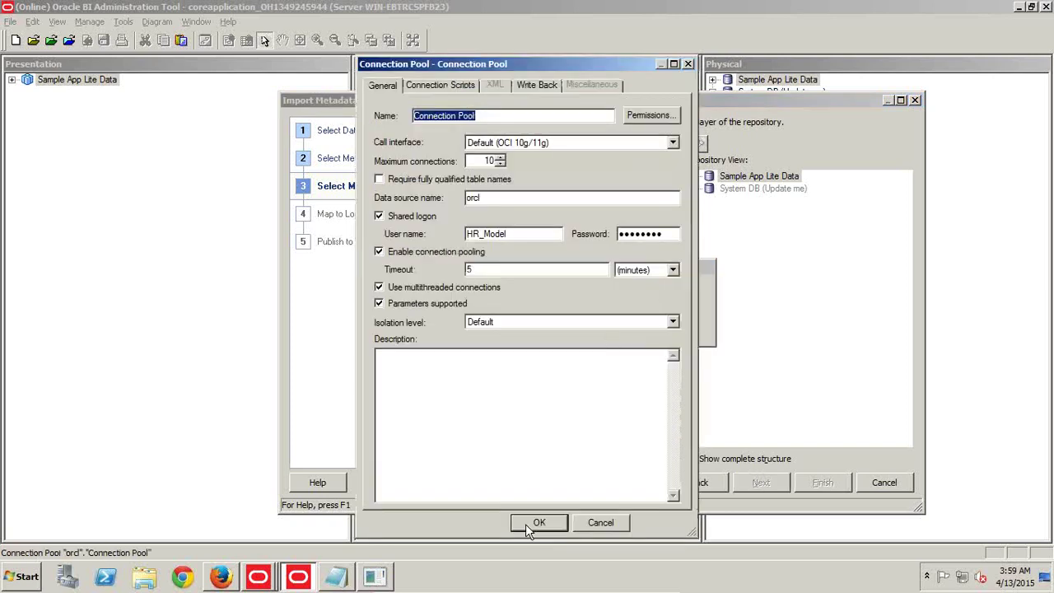
left_click(530, 523)
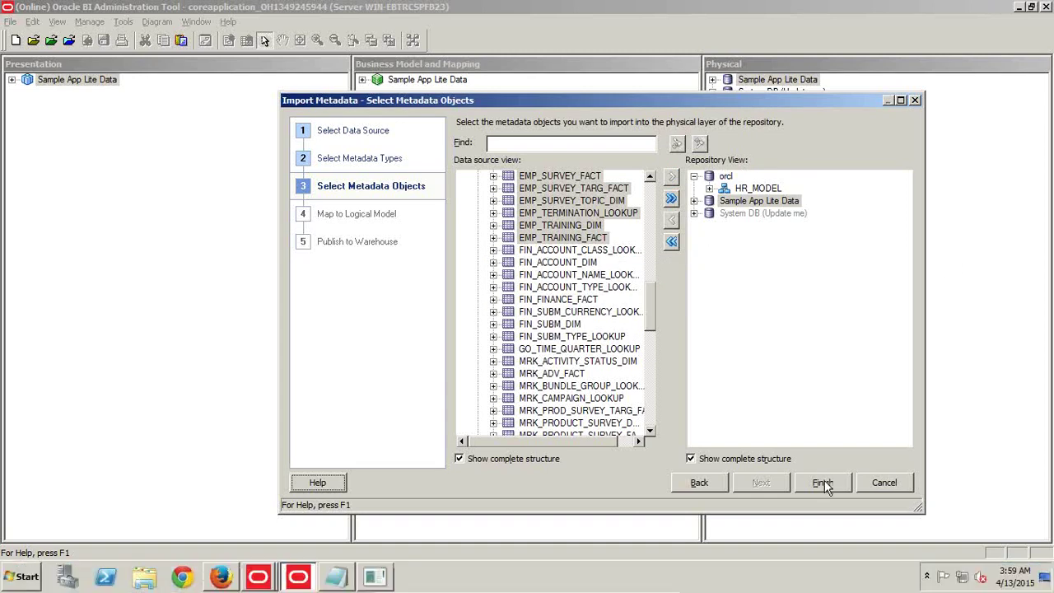
left_click(823, 481)
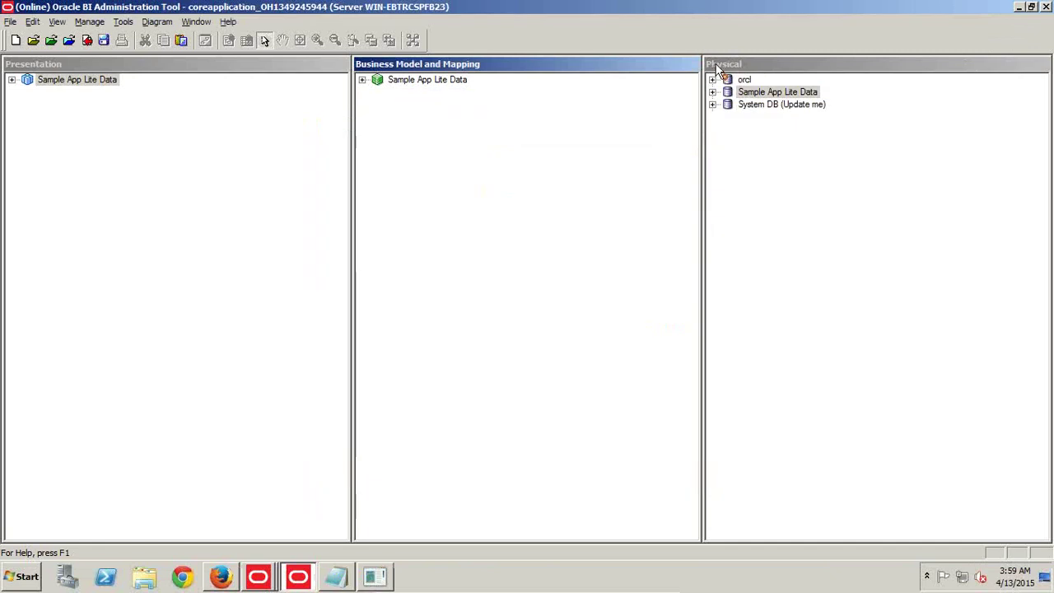
- Expand the imported orcl database in the Physical layer and open its physical diagram
left_click(712, 80)
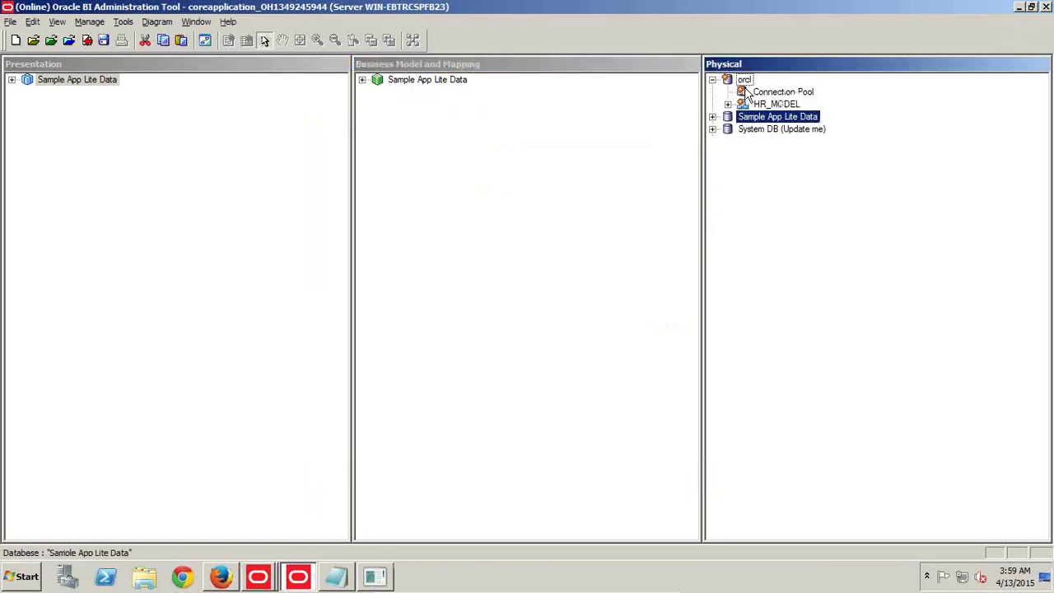
left_click(744, 80)
right_click(746, 81)
mouse_move(779, 283)
left_click(699, 287)
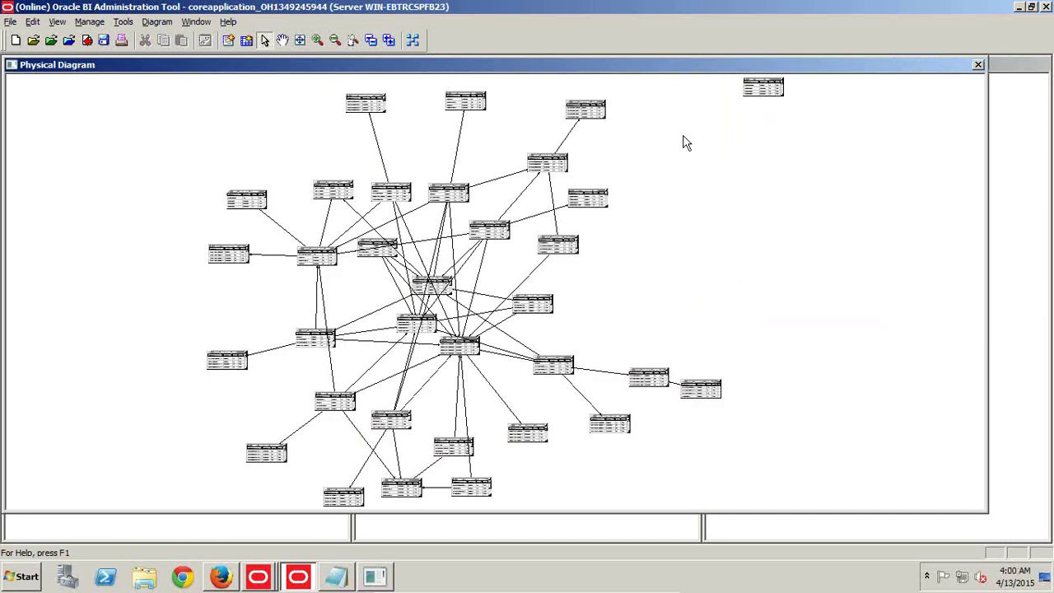
- Delete the unconnected DIM_REGION_DIM table in the physical diagram, close the diagram and expand the HR_MODEL schema
left_click(321, 40)
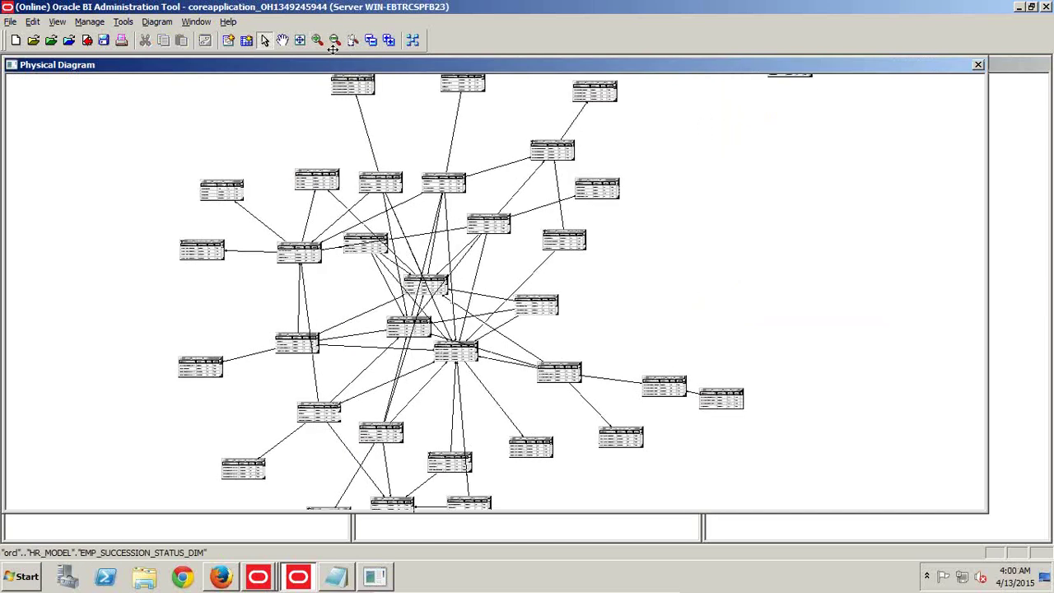
scroll(896, 149, "up", 3)
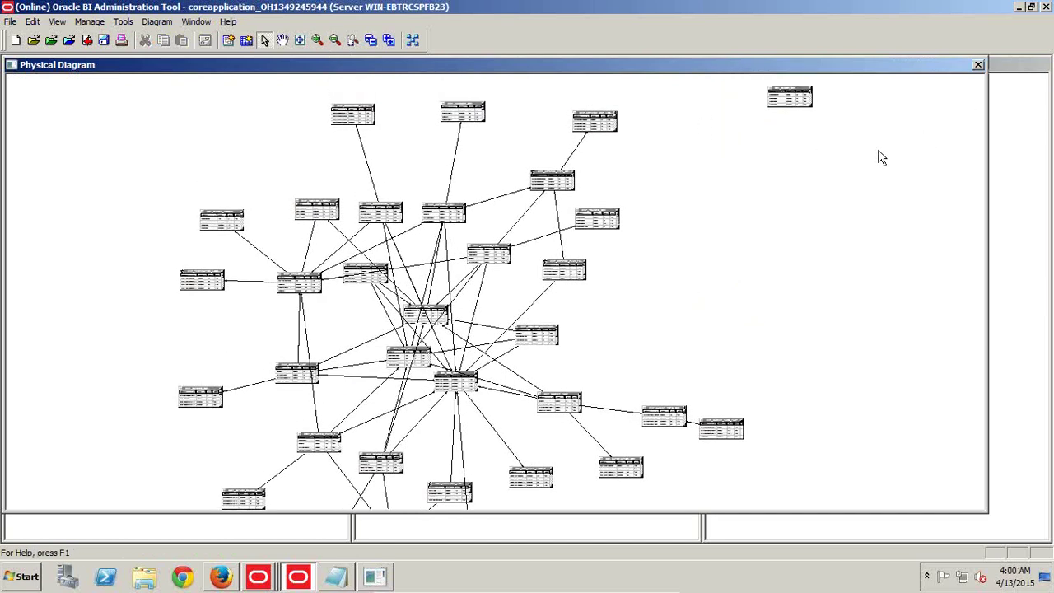
left_click(316, 41)
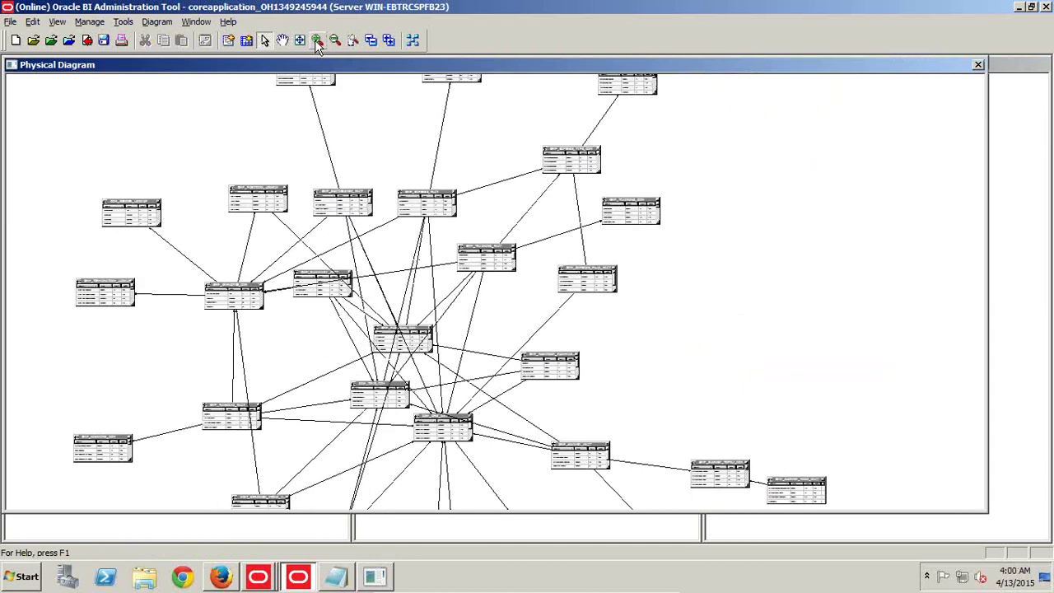
left_click(282, 41)
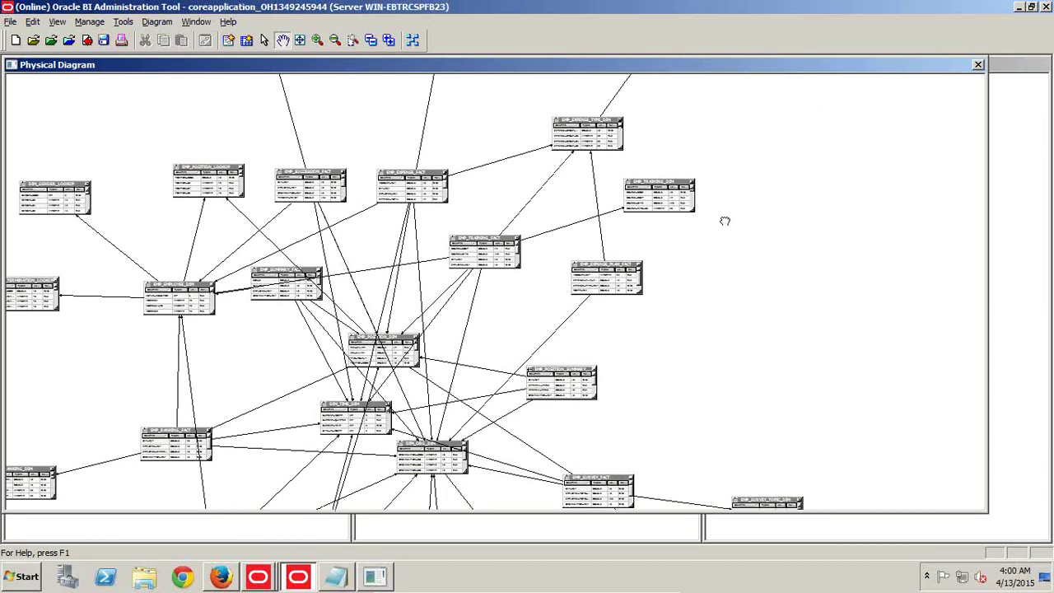
scroll(726, 212, "down", 10)
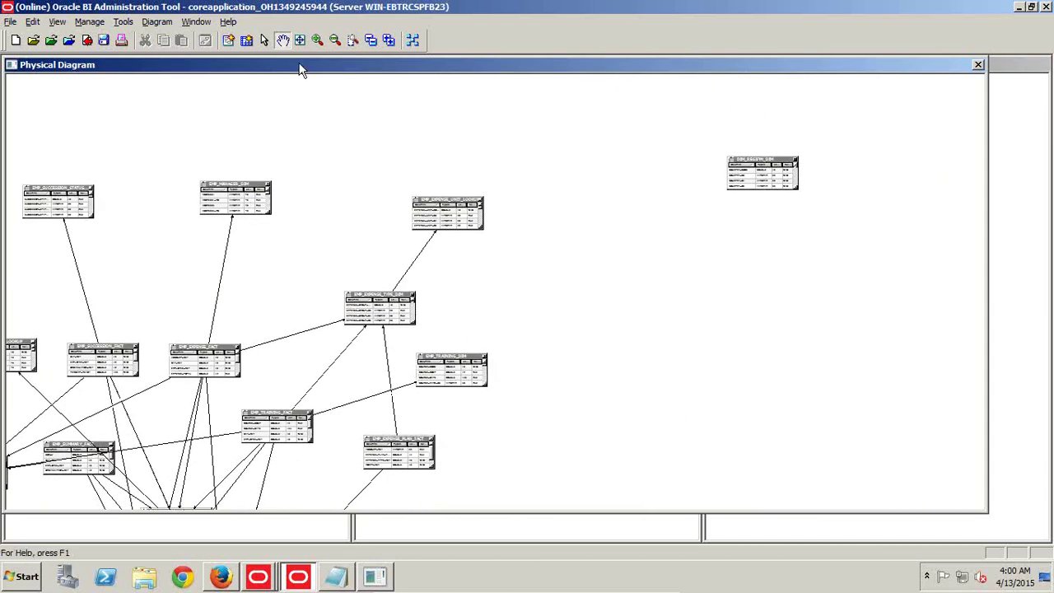
left_click(264, 40)
left_click(741, 179)
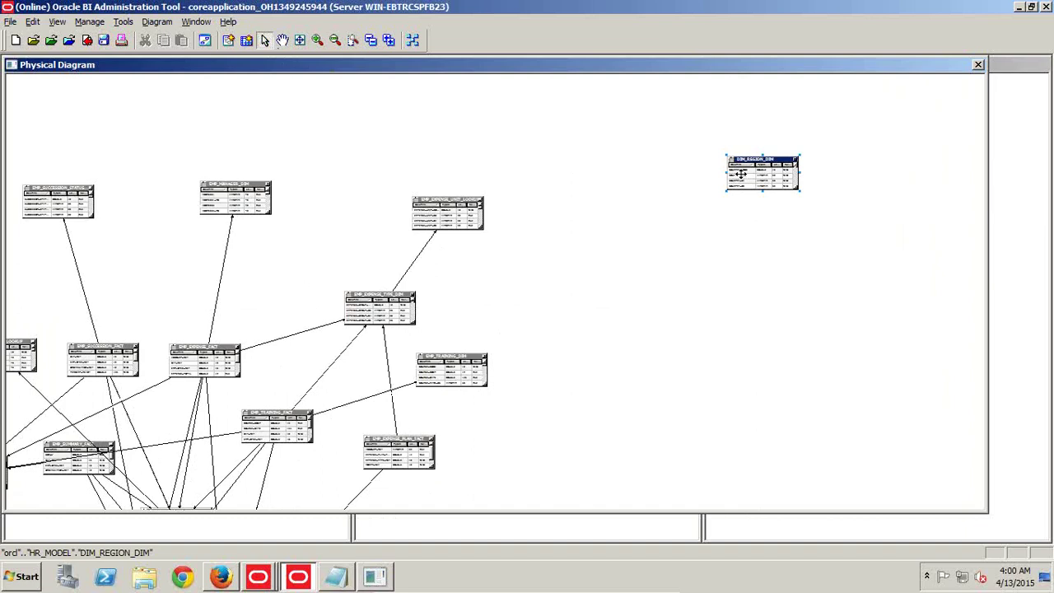
key("Delete")
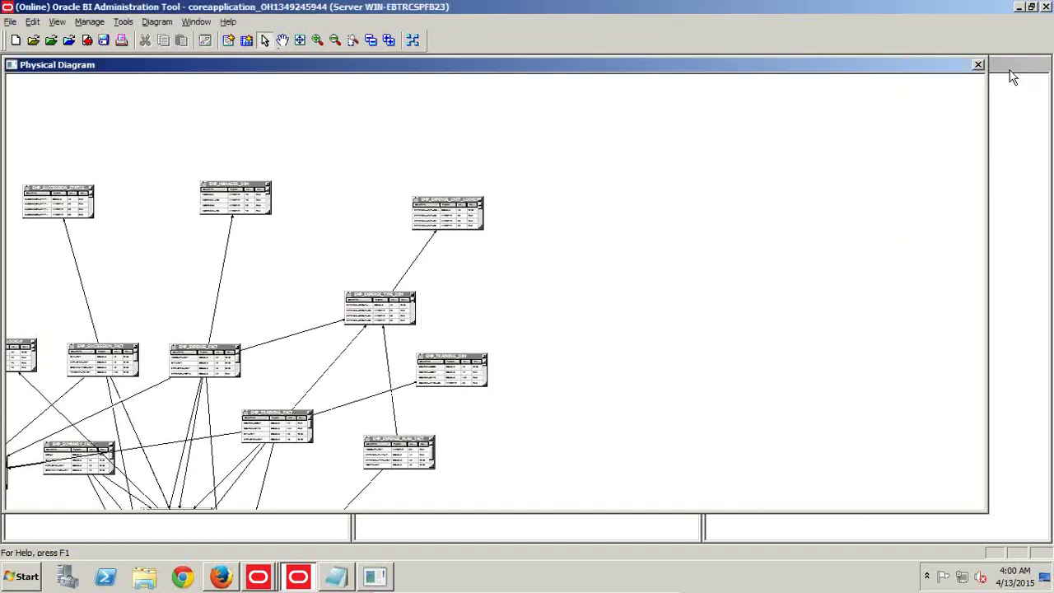
left_click(978, 65)
left_click(727, 105)
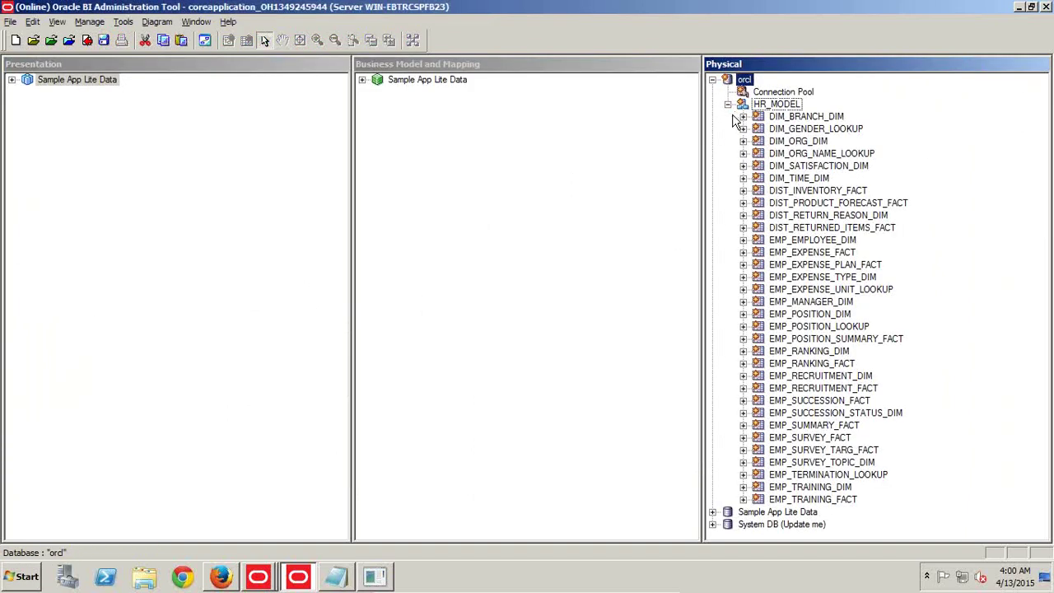
- Check in and save the imported physical tables with a global consistency check, and dismiss the check report
left_click(821, 142)
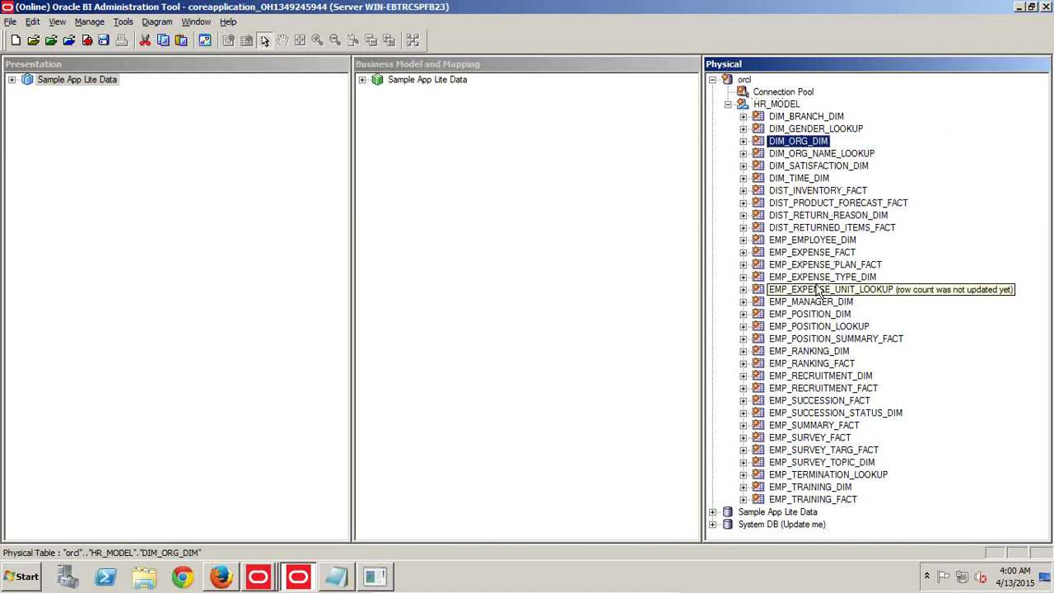
left_click(815, 240)
right_click(819, 244)
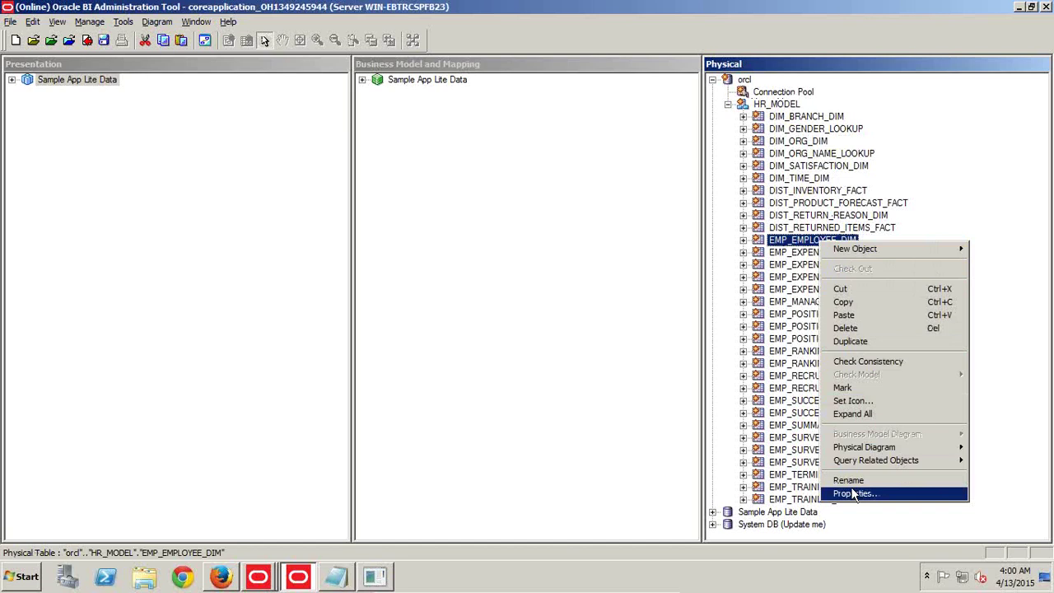
left_click(104, 41)
left_click(549, 318)
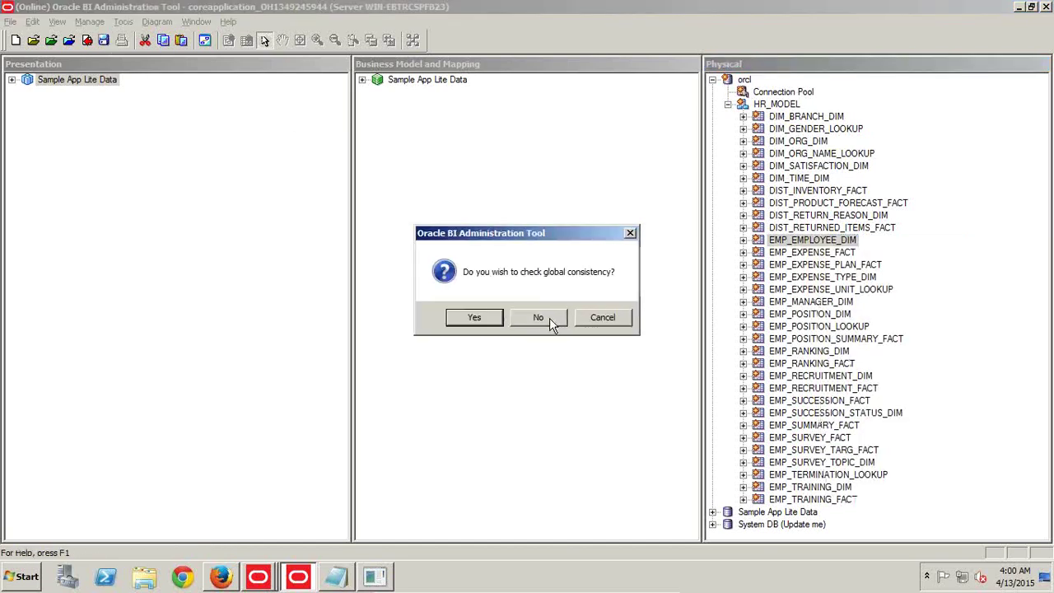
left_click(499, 318)
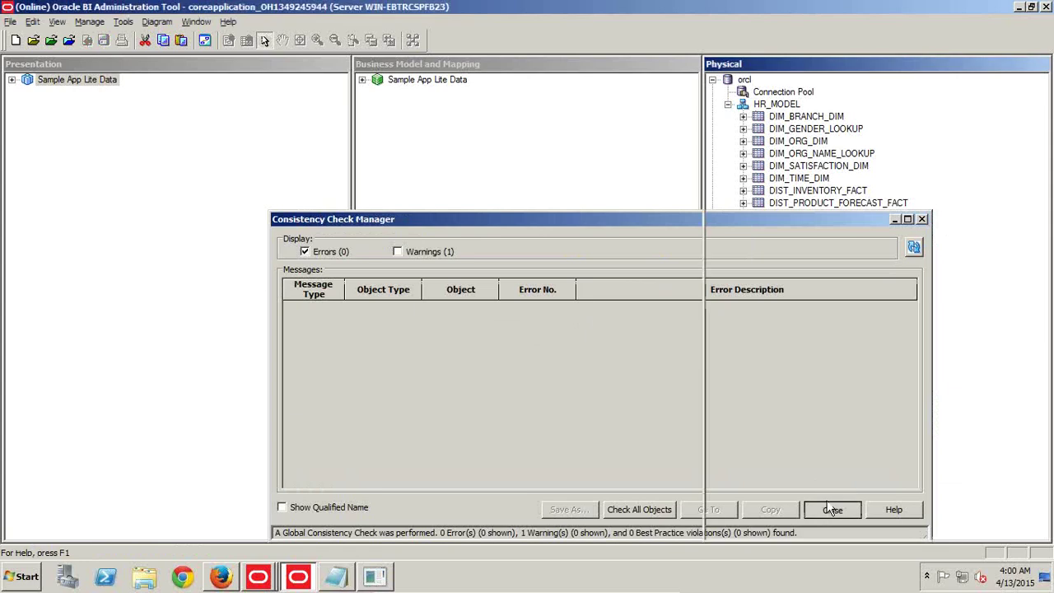
left_click(832, 508)
- View the data of the EMP_EMPLOYEE_DIM physical table, examine its employee and hire date columns, and close the view
left_click(799, 242)
right_click(799, 241)
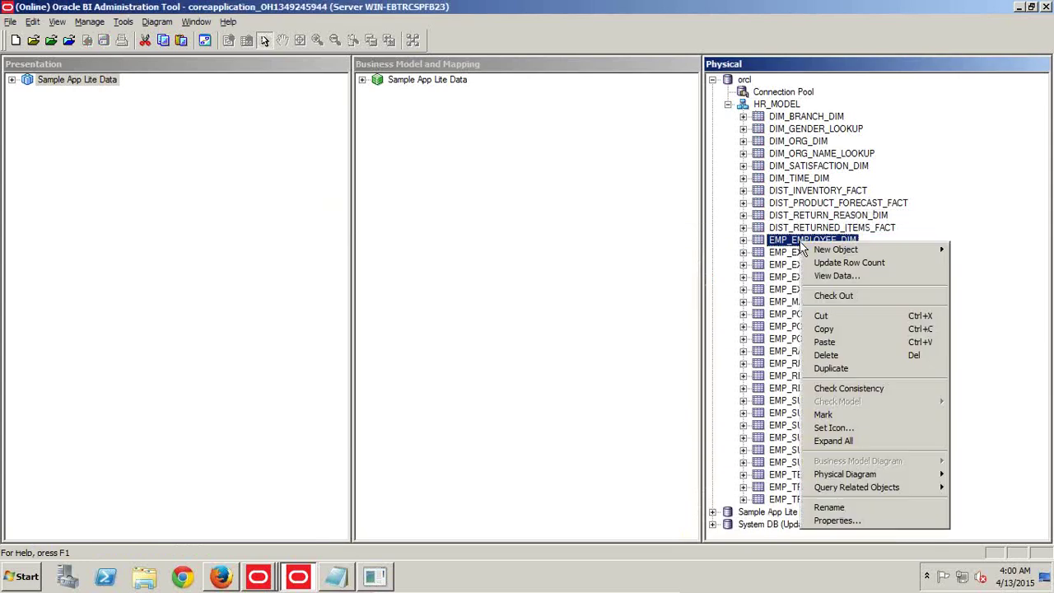
left_click(823, 275)
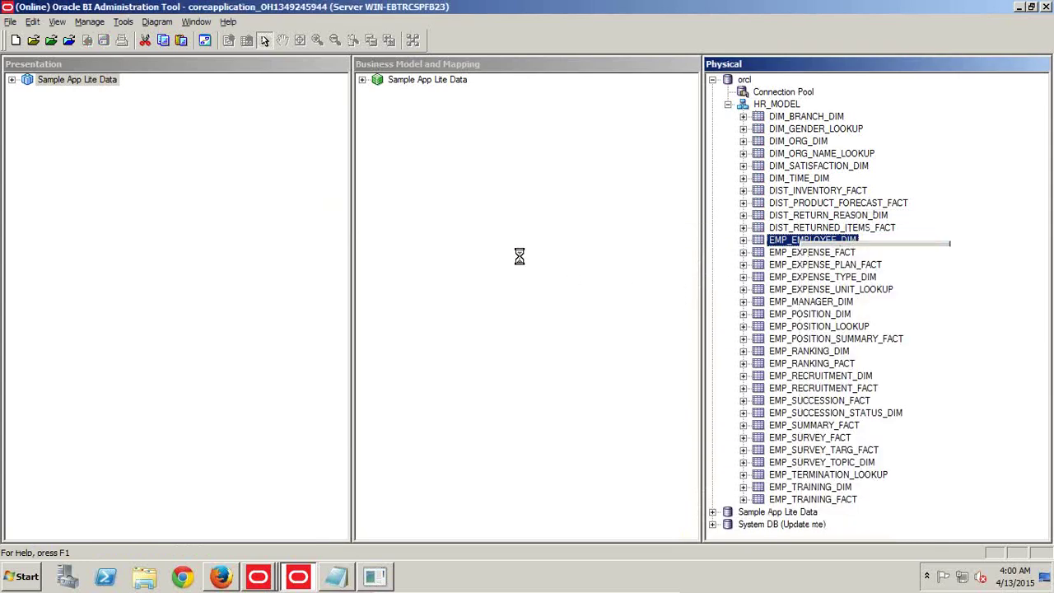
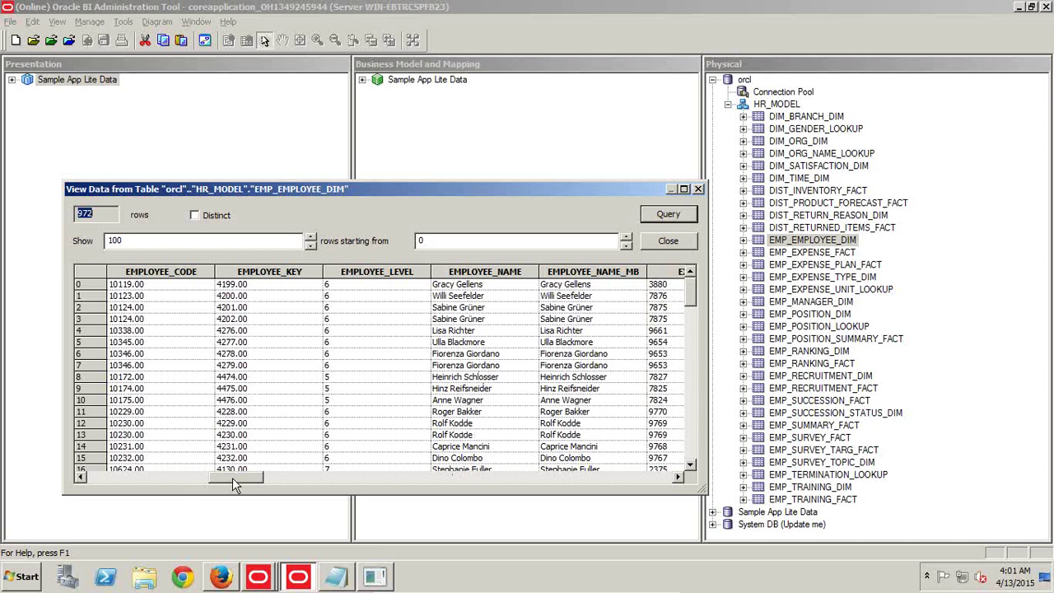
left_click_drag(241, 481, 191, 479)
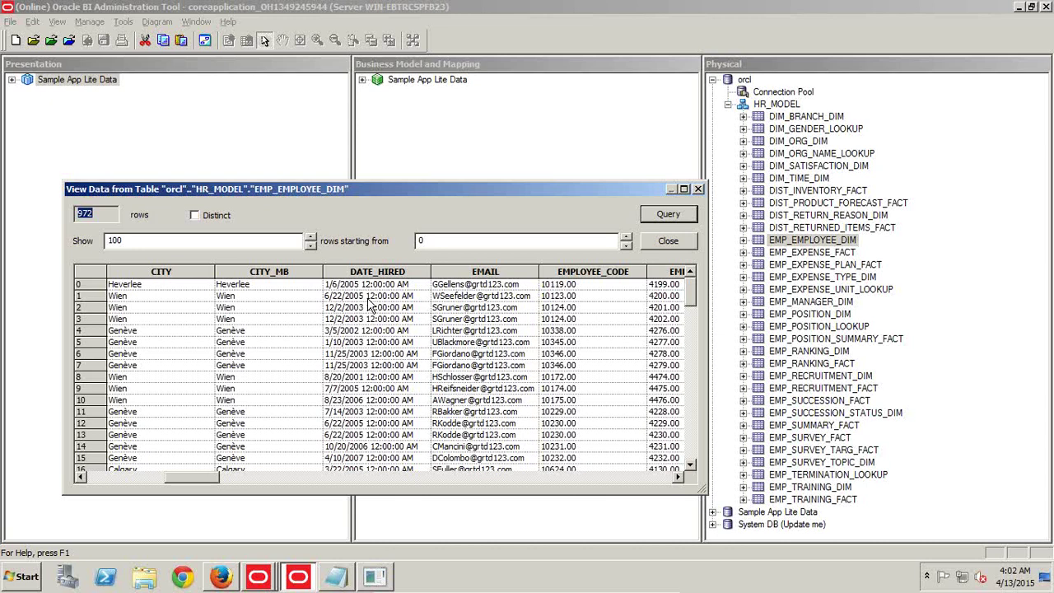
left_click(651, 240)
- Try to change the EMP_EMPLOYEE_DIM table type to Select with an empty default initialization string
right_click(769, 240)
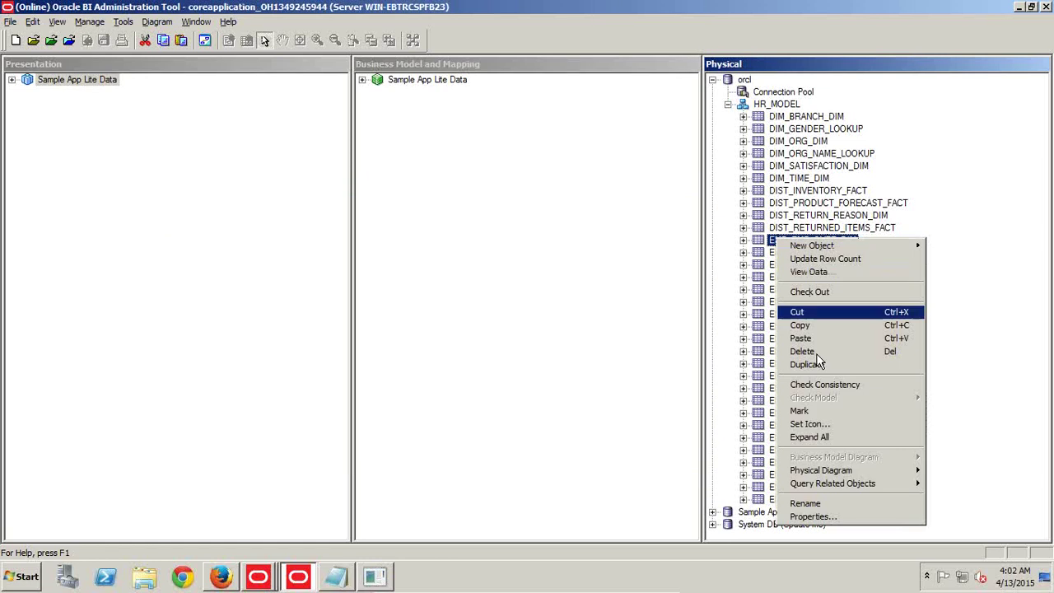
left_click(802, 515)
left_click(557, 428)
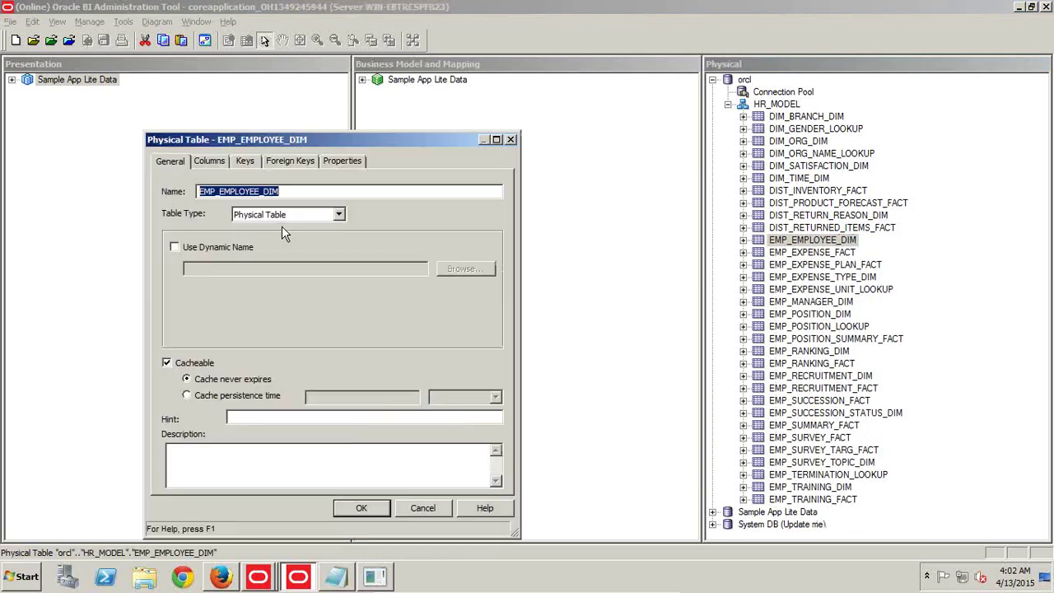
left_click(275, 215)
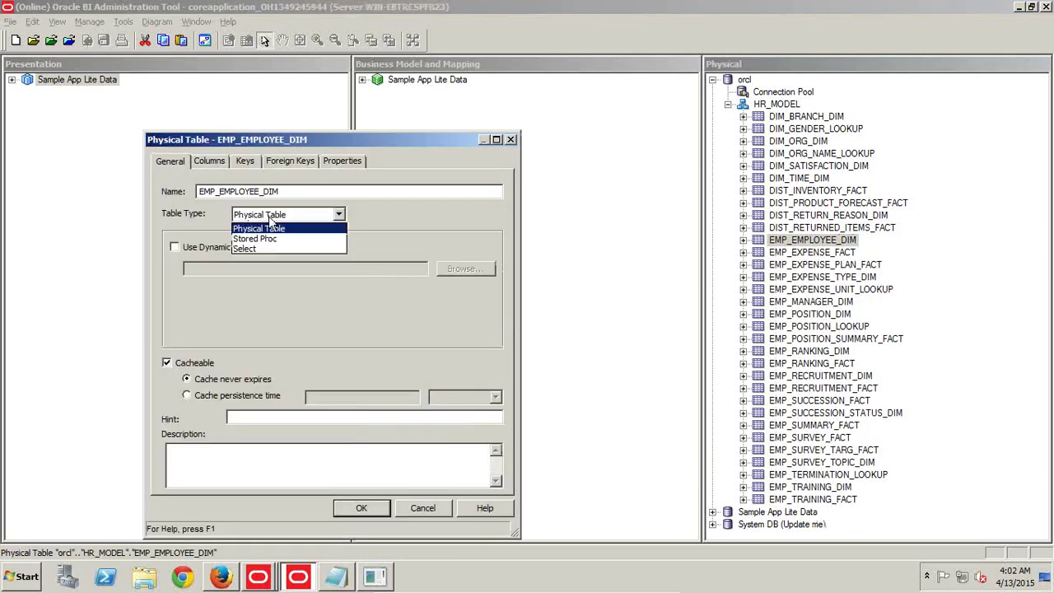
left_click(267, 249)
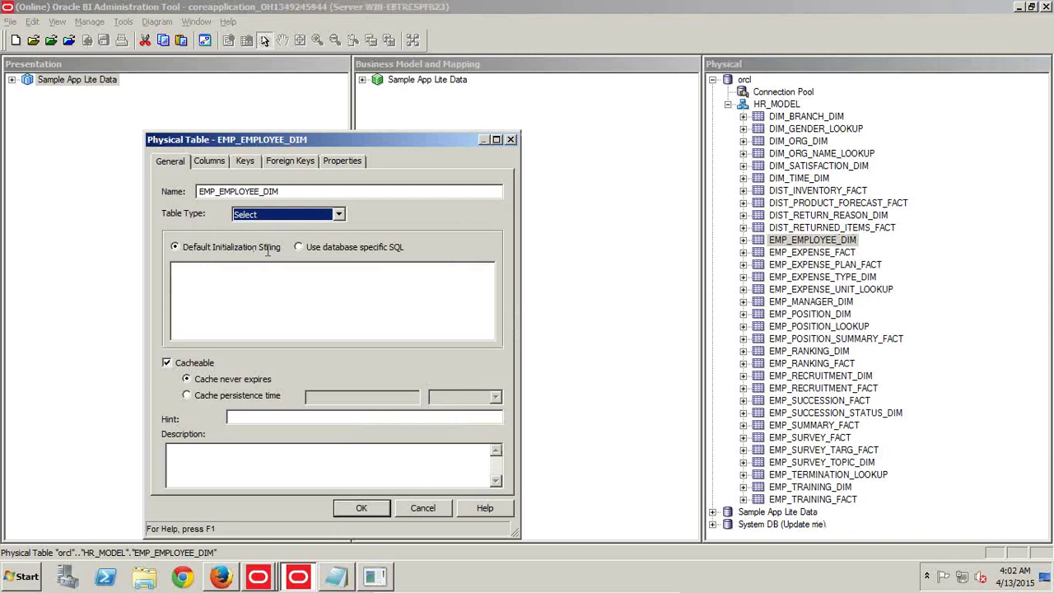
left_click(268, 299)
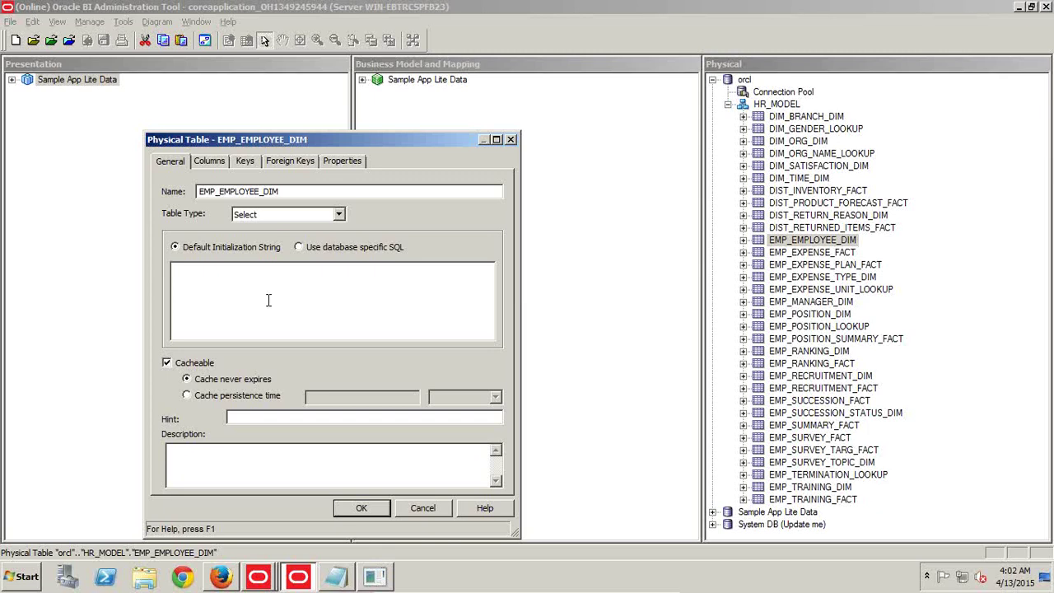
left_click(366, 511)
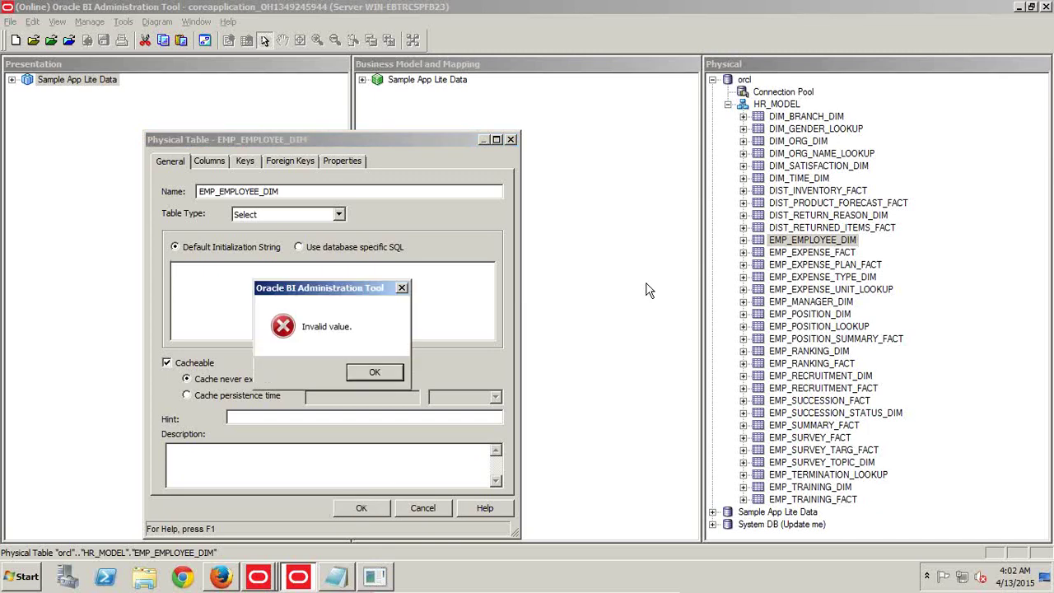
left_click(375, 372)
left_click(422, 508)
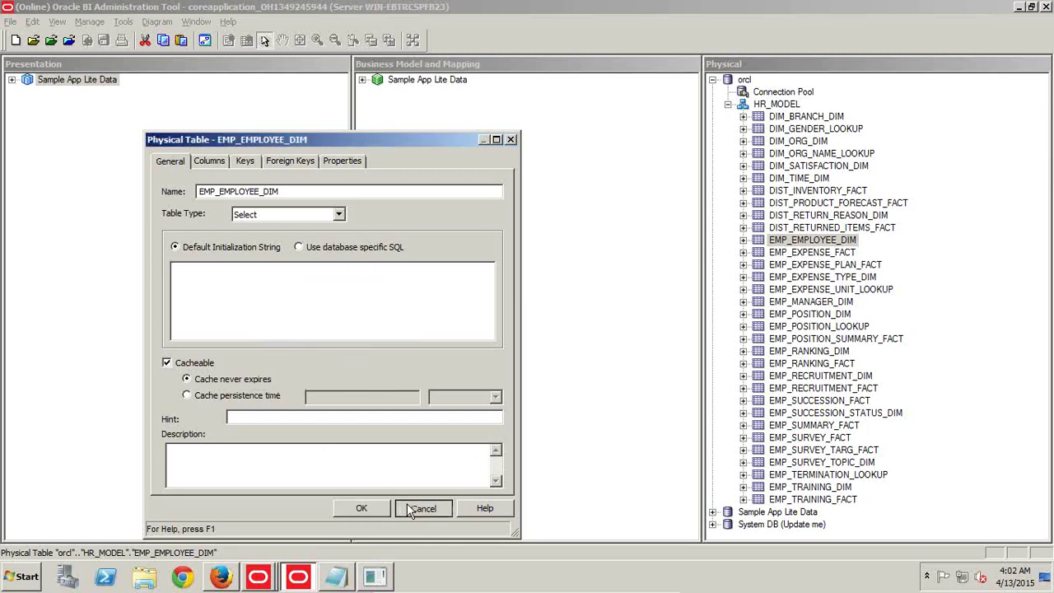
- Collapse the HR_MODEL physical schema and use it to create an HR_MODEL business model and matching presentation subject area
left_click(727, 105)
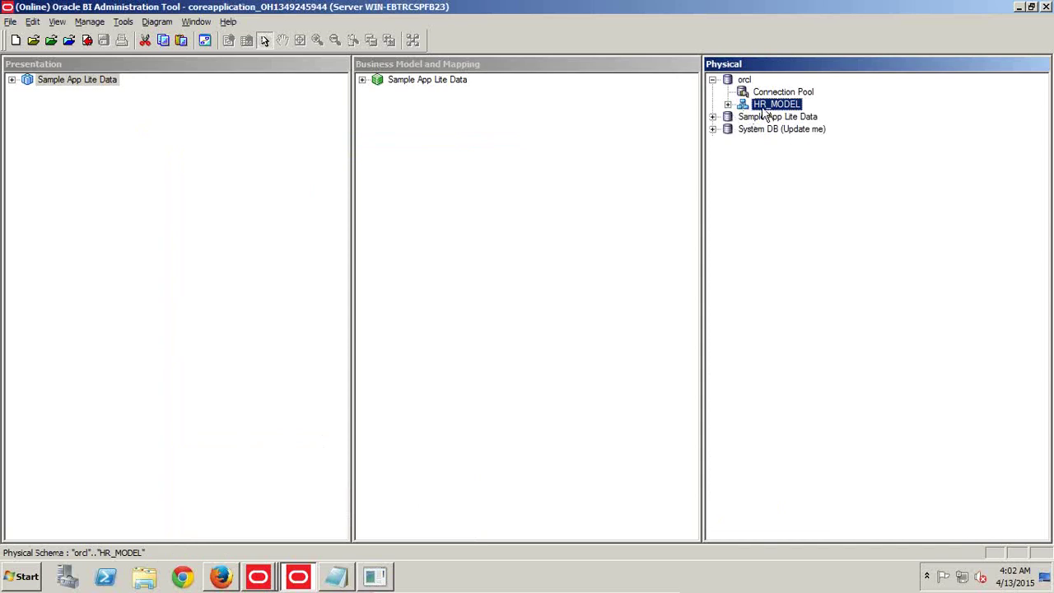
left_click_drag(770, 109, 453, 112)
left_click(420, 82)
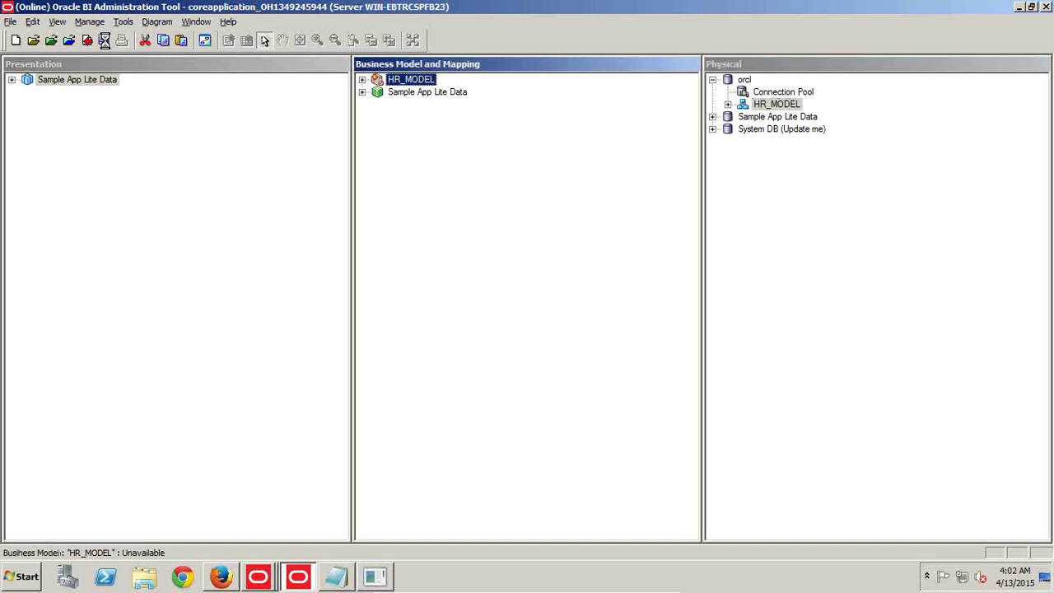
- Check in and save the new HR_MODEL business model and subject area after running a global consistency check
left_click(104, 40)
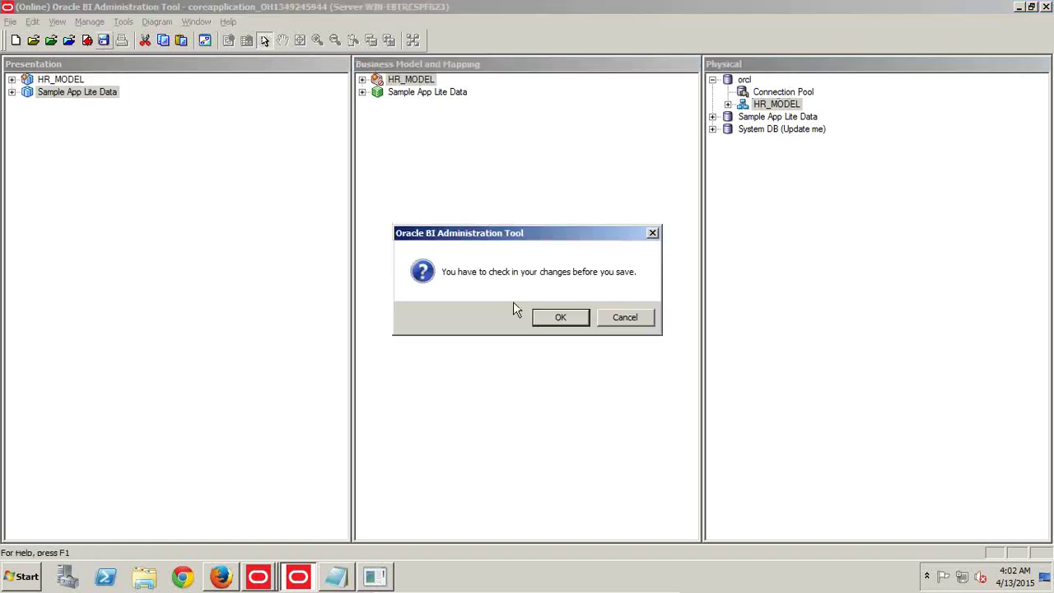
left_click(540, 319)
left_click(494, 321)
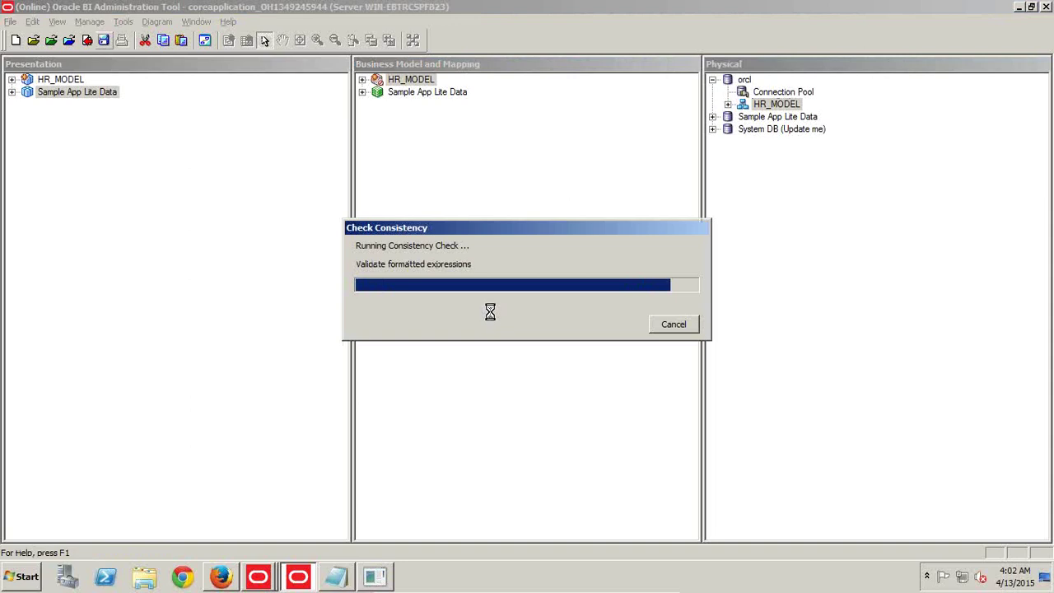
left_click(573, 318)
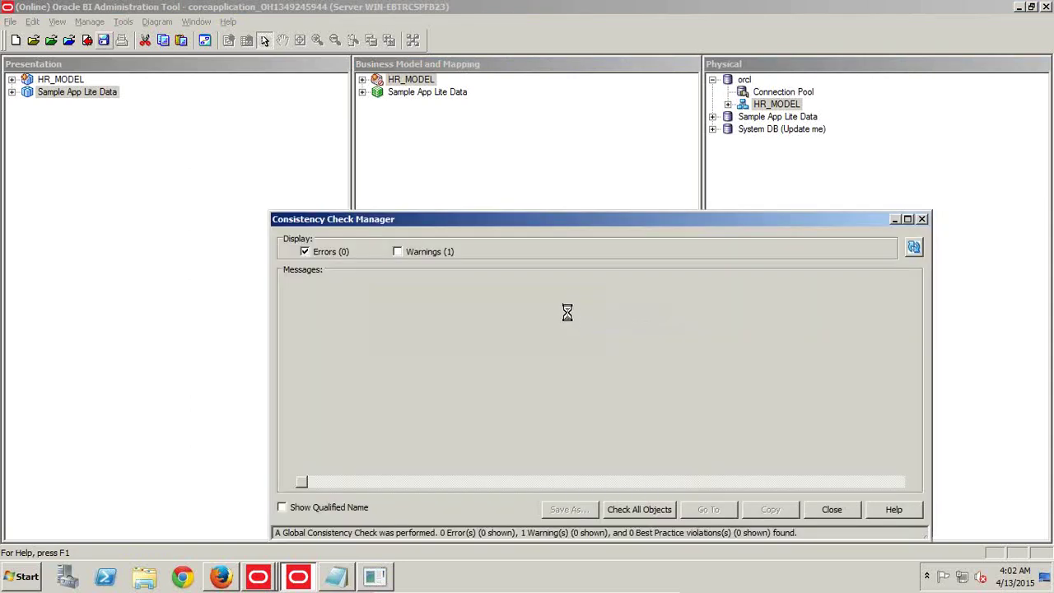
left_click(831, 510)
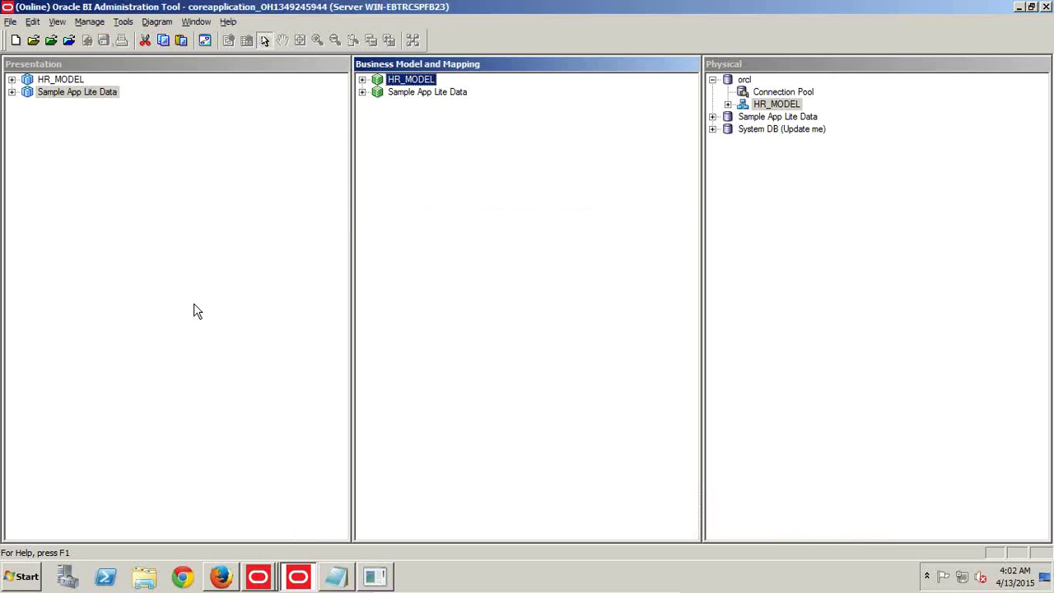
- Switch to Oracle BI Answers in Firefox and start a new analysis on the HR_MODEL subject area
left_click(220, 576)
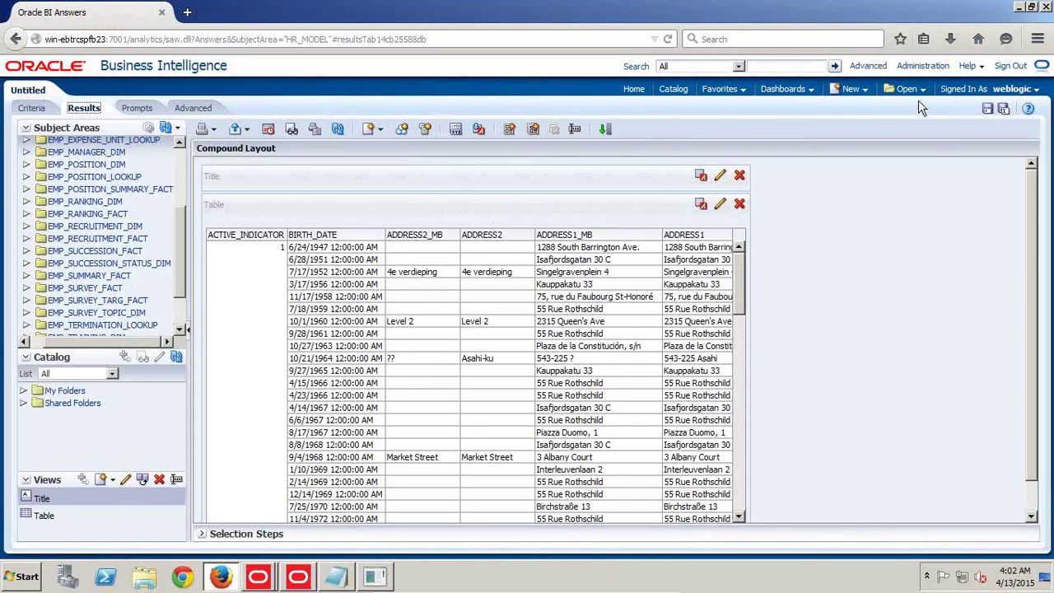
left_click(852, 89)
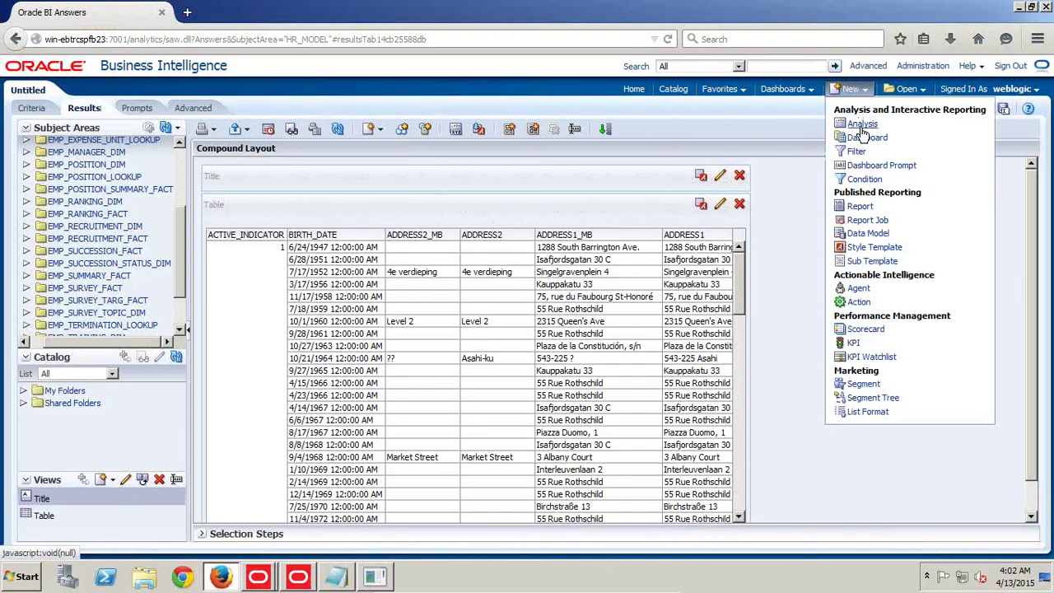
left_click(862, 125)
left_click(837, 135)
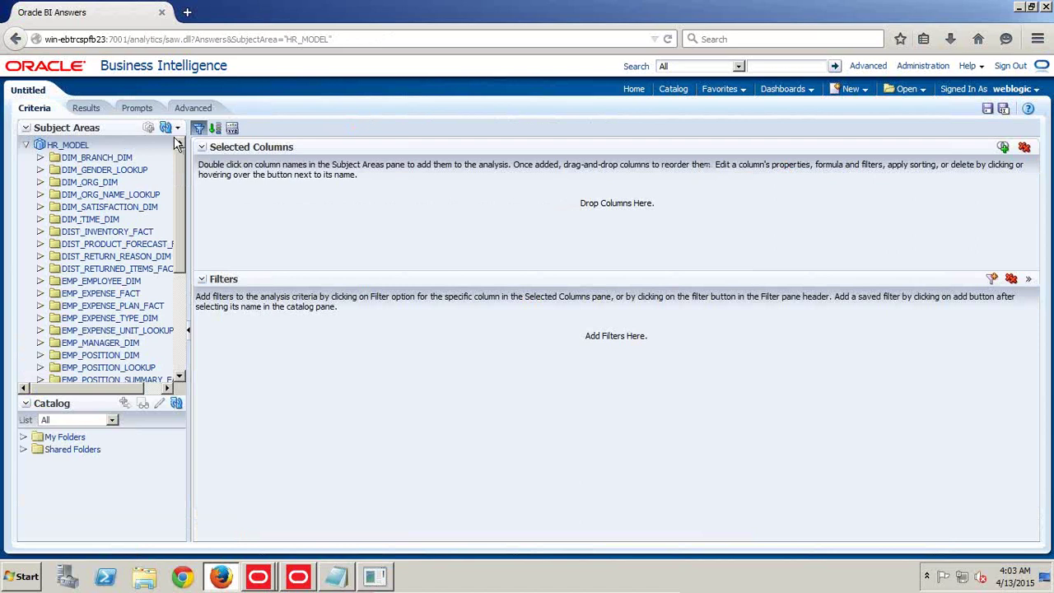
- Refresh the subject area display and reload the server metadata for the analysis
left_click(175, 128)
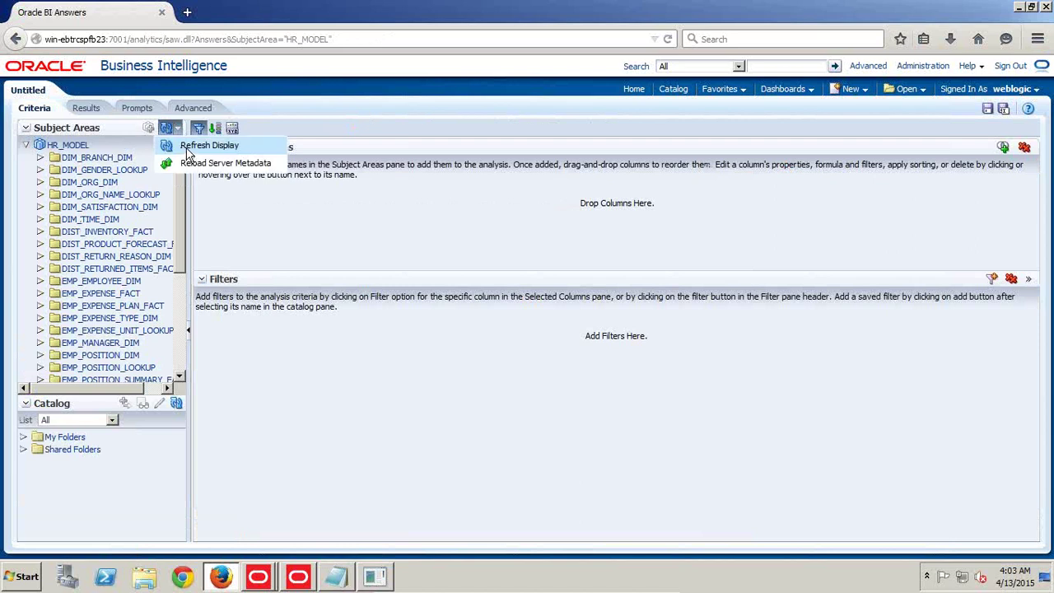
left_click(187, 153)
left_click(176, 129)
left_click(184, 163)
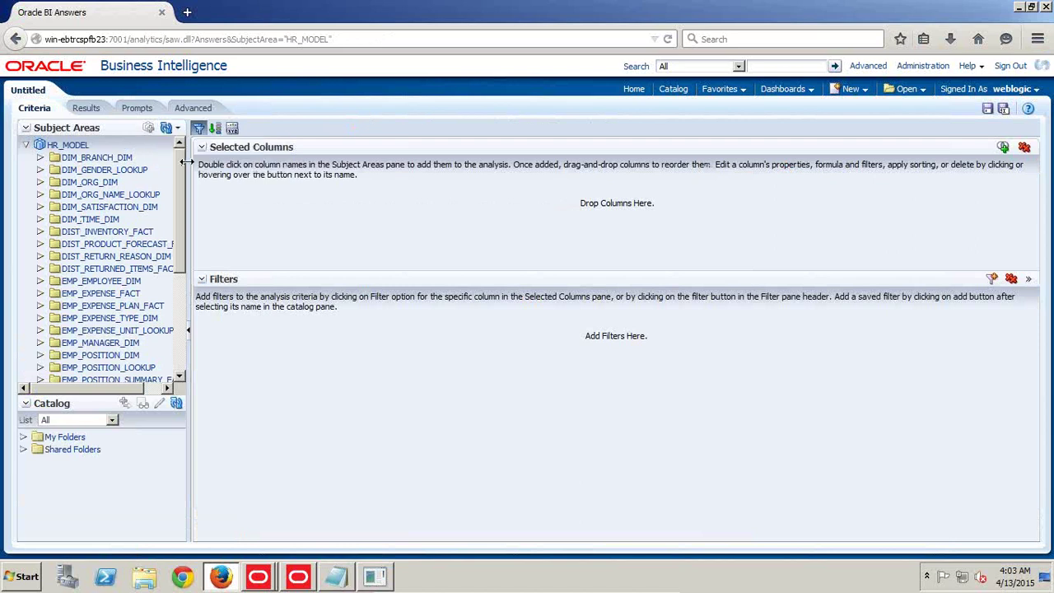
- Compare the subject areas offered for a new analysis with the Administration Tool's Presentation layer, and dismiss the list
left_click(851, 88)
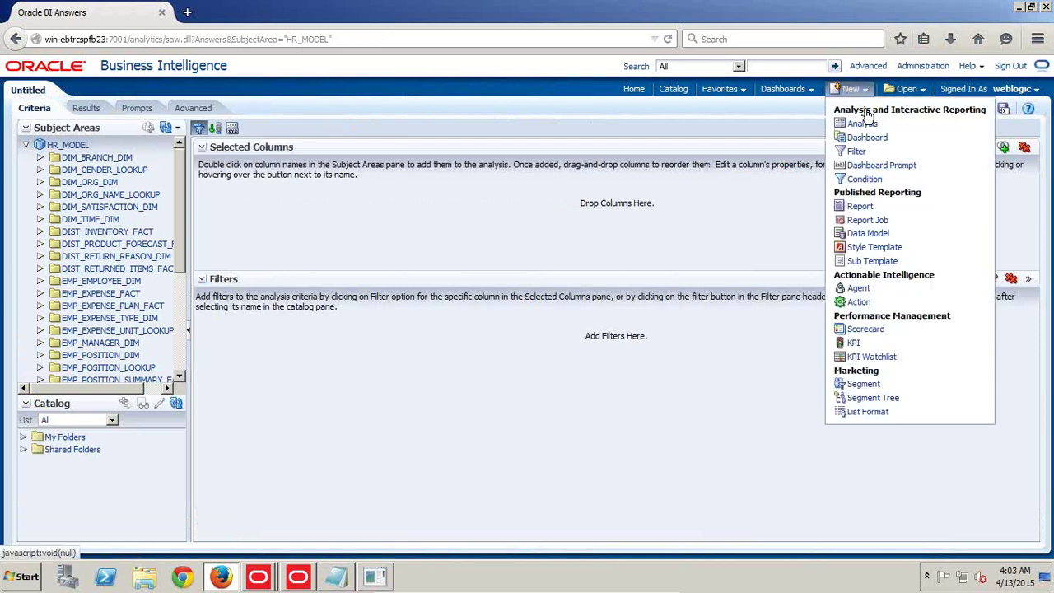
left_click(862, 124)
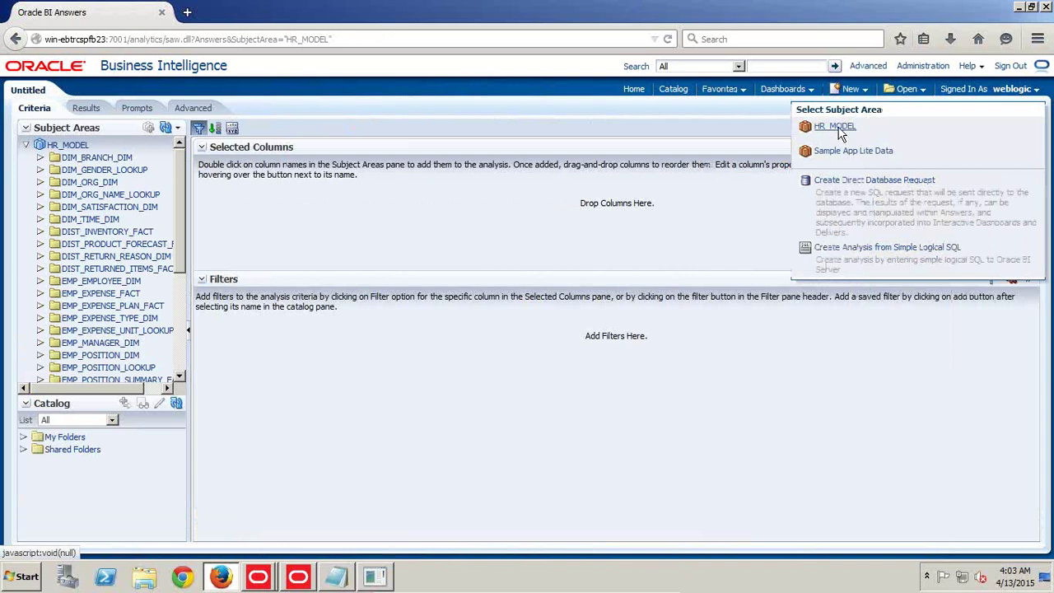
left_click(298, 576)
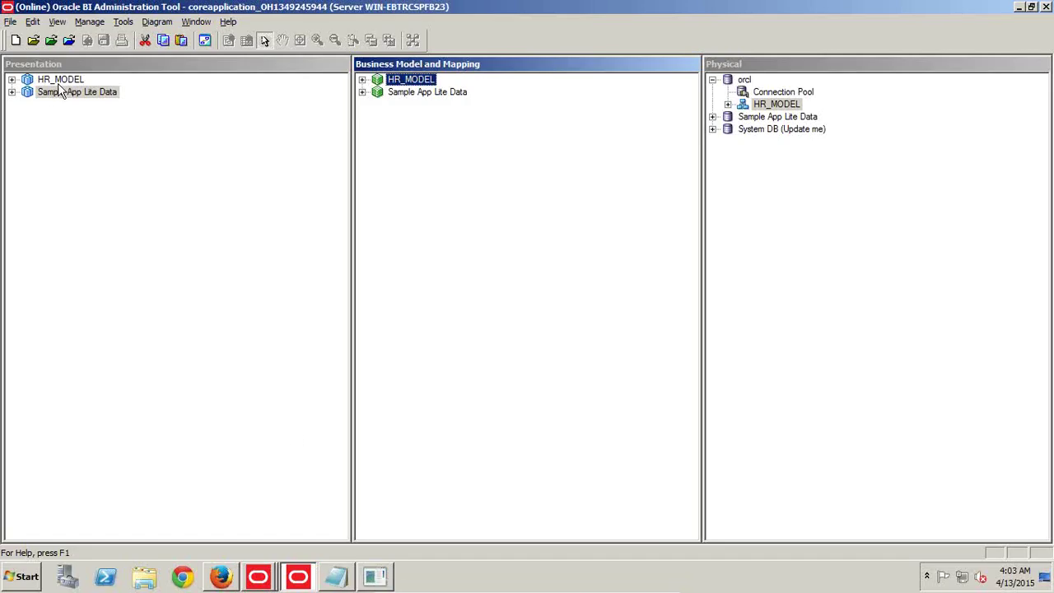
left_click(230, 576)
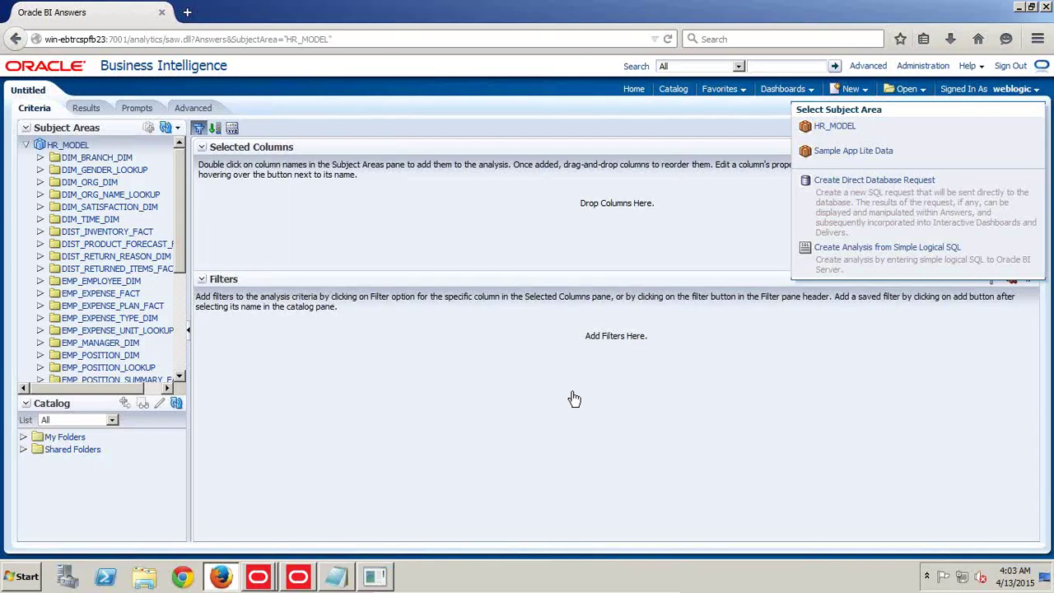
left_click(574, 398)
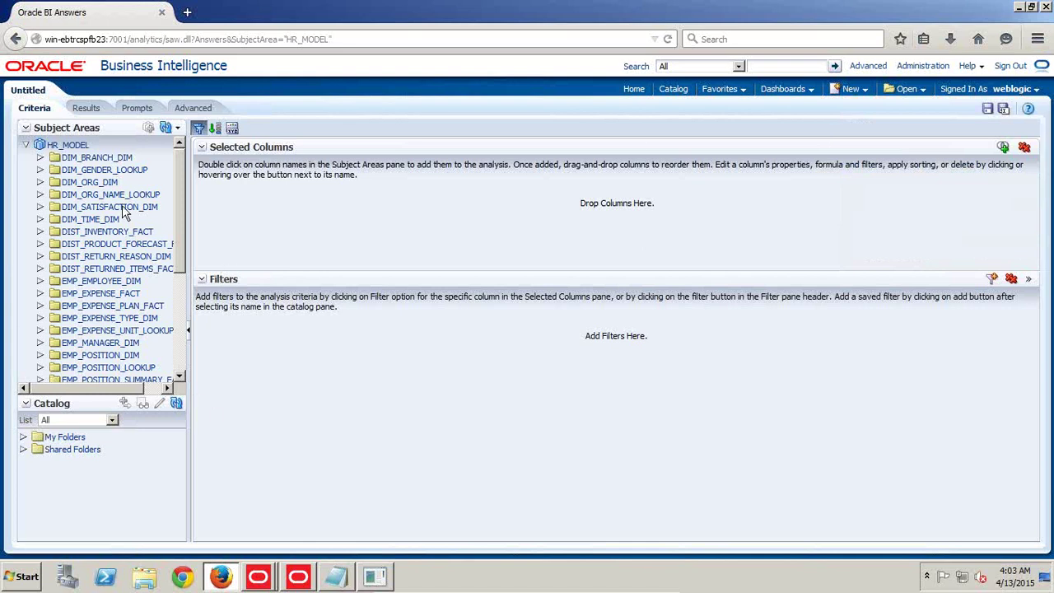
- Add ACTIVE_INDICATOR, ADDRESS1, ADDRESS1_MB, ADDRESS2_MB and BRANCH_CODE from EMP_EMPLOYEE_DIM to the analysis's selected columns
left_click_drag(178, 223, 188, 298)
scroll(80, 231, "up", 3)
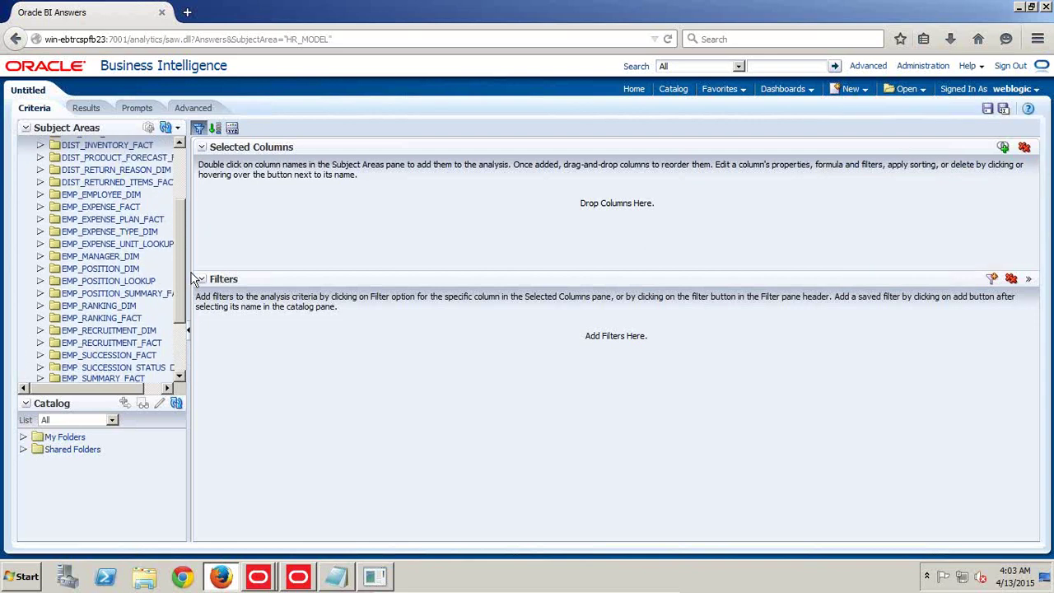
left_click(41, 224)
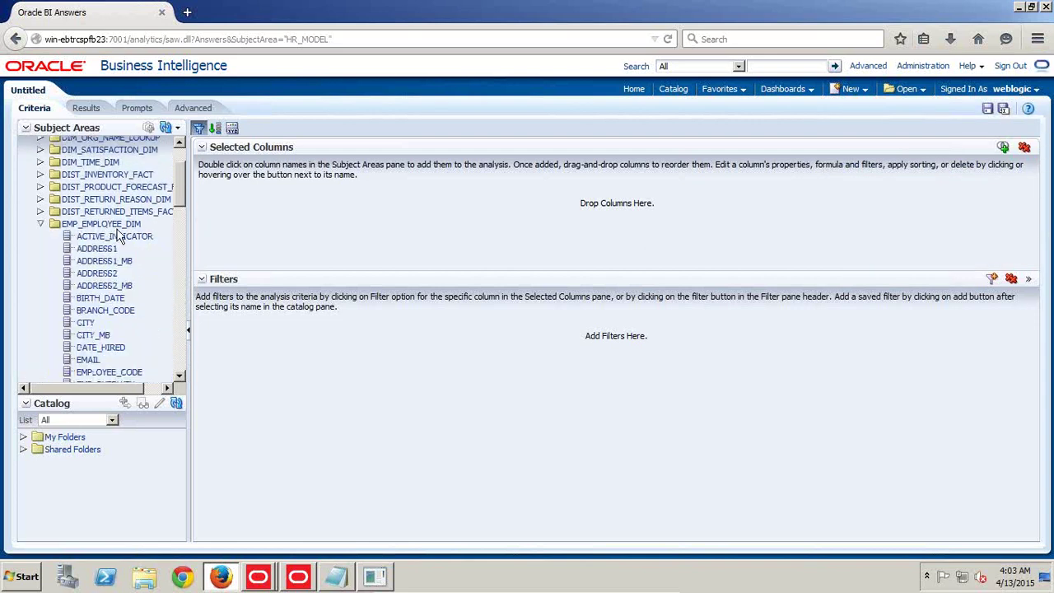
left_click(115, 236)
left_click(103, 248, "ctrl")
left_click(104, 261, "ctrl")
left_click(103, 286, "ctrl")
left_click(105, 310, "ctrl")
left_click_drag(220, 241, 271, 218)
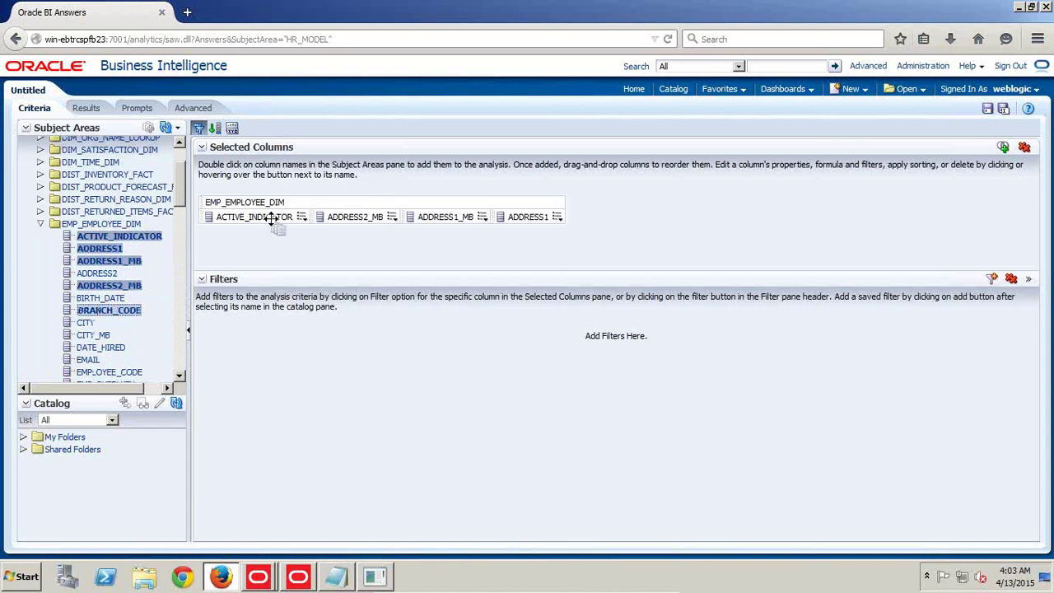
- Switch to the Notepad notes and highlight the word NOT in the Termination_Date condition
left_click(346, 584)
scroll(416, 421, "up", 9)
scroll(412, 403, "up", 2)
scroll(404, 371, "down", 2)
left_click_drag(380, 284, 346, 283)
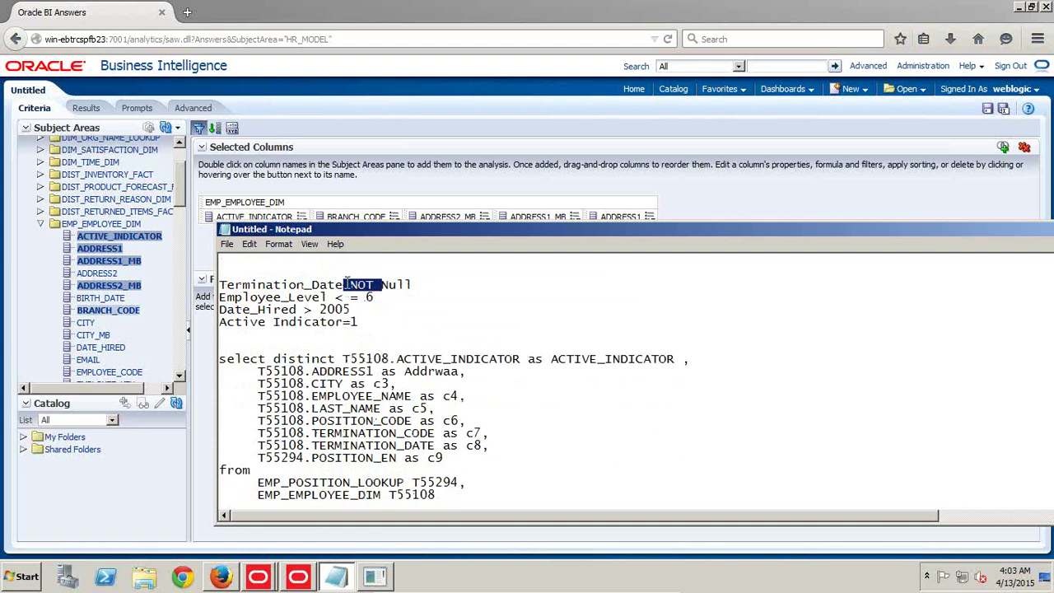
- Remove NOT from the Termination_Date condition in the notes and move the Notepad window clear of the analysis's filter area
key("Delete")
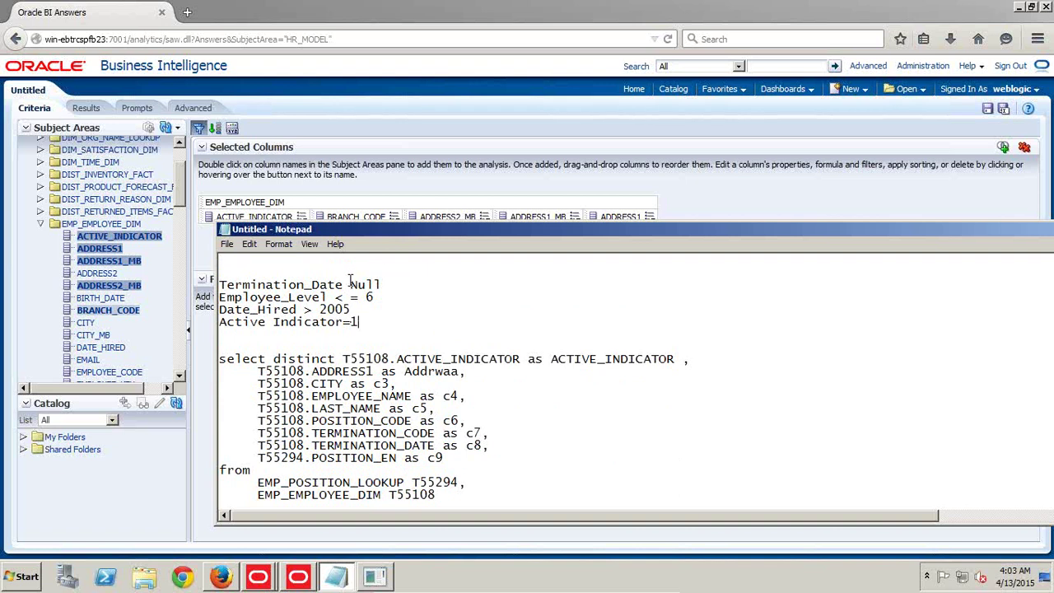
left_click_drag(375, 231, 606, 374)
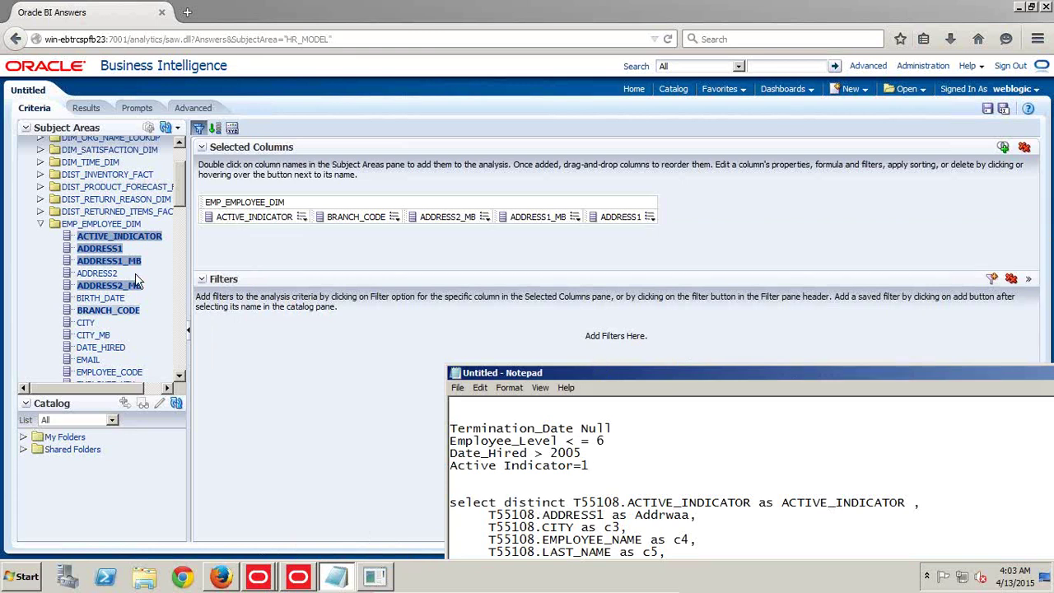
- Back in Oracle BI Answers, add a filter on ACTIVE_INDICATOR from EMP_EMPLOYEE_DIM with the operator is equal to / is in and value 1
left_click(107, 273)
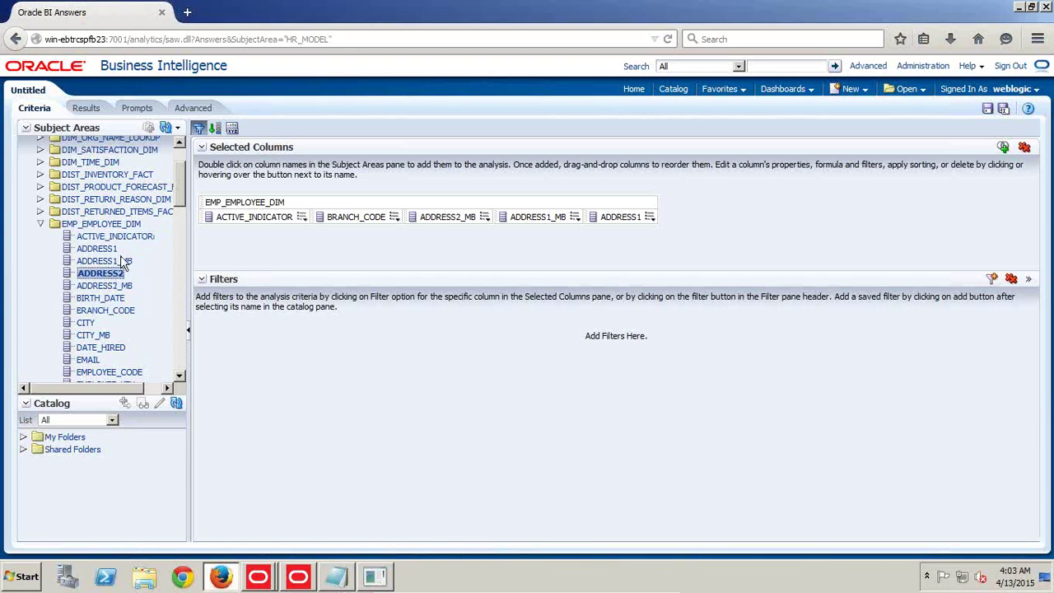
left_click_drag(118, 240, 349, 316)
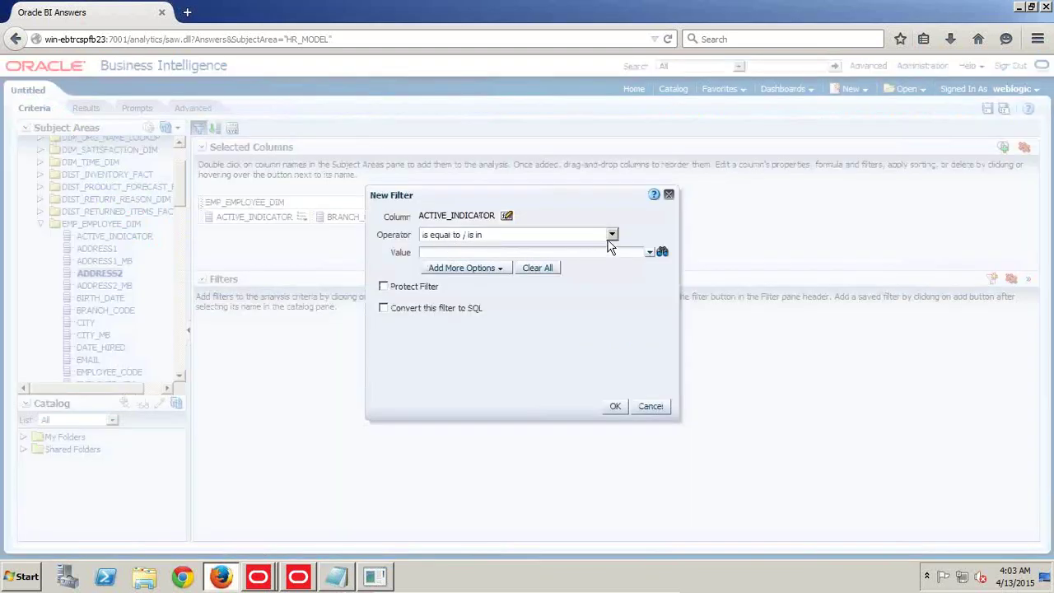
left_click(649, 252)
left_click(429, 283)
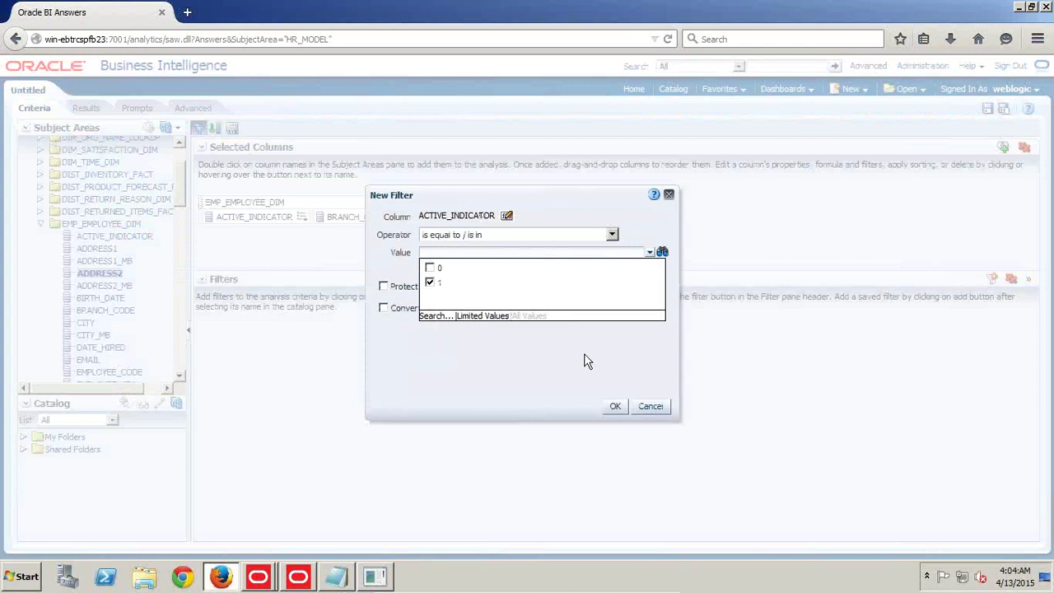
left_click(616, 406)
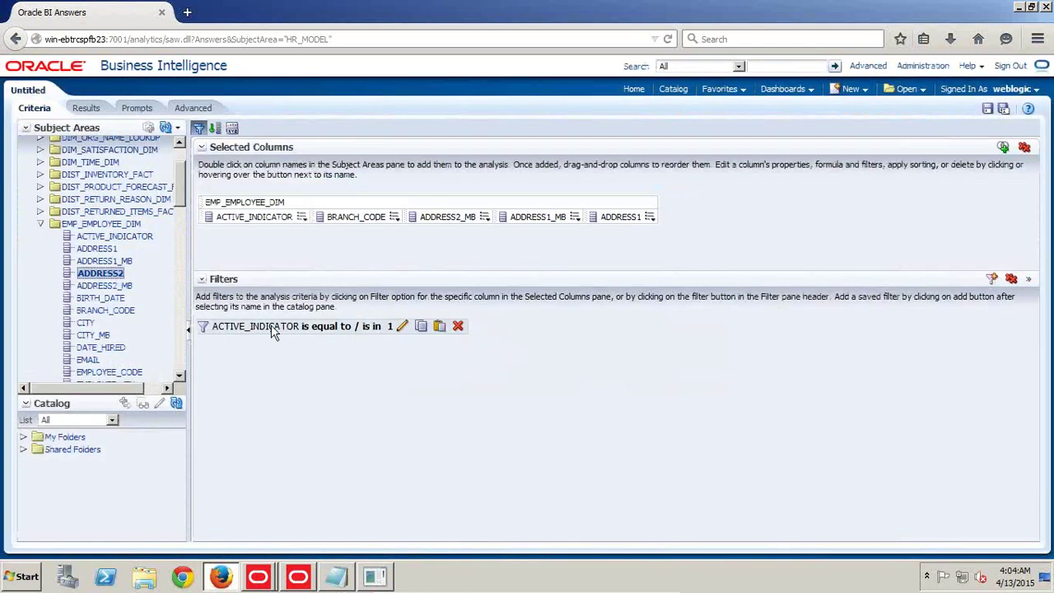
mouse_move(379, 334)
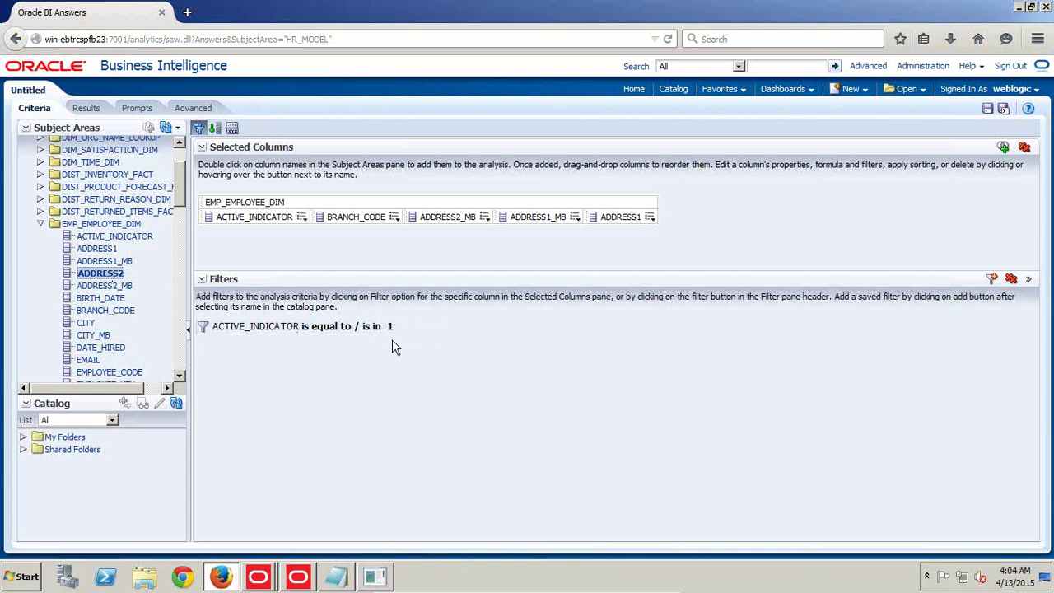
- Check the Employee_Level condition in the Notepad notes and add a filter to the analysis for EMPLOYEE_LEVEL is less than or equal to 6
key("alt+Tab")
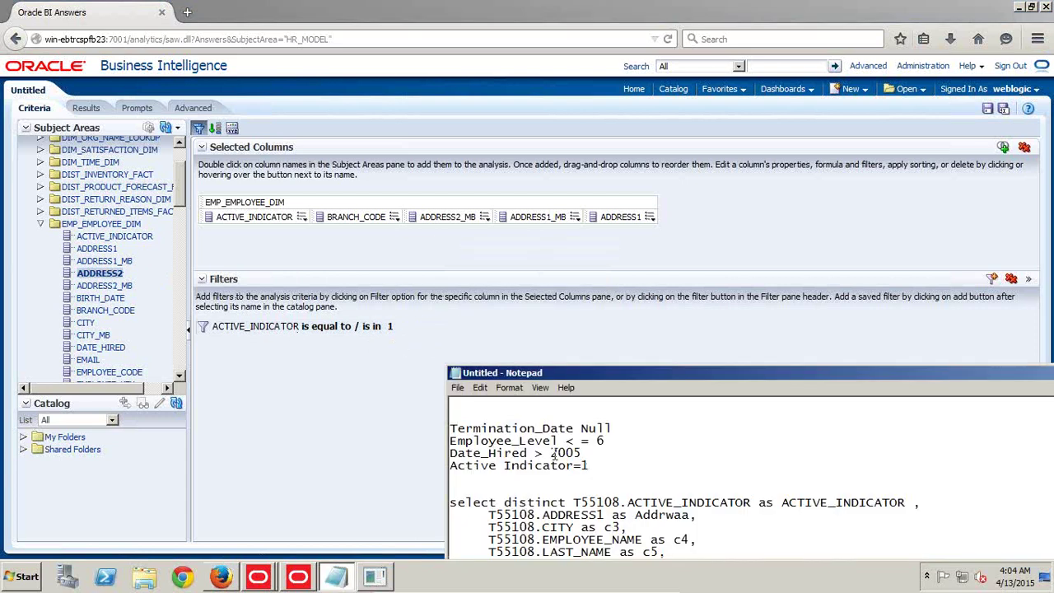
left_click_drag(612, 440, 438, 440)
left_click(614, 428)
left_click(178, 377)
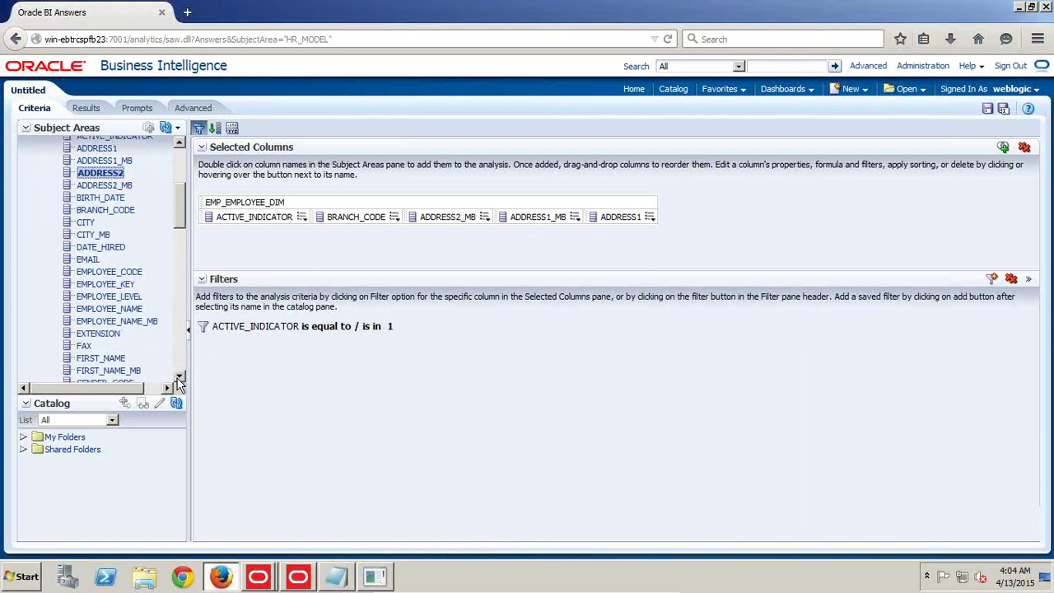
left_click_drag(128, 303, 476, 247)
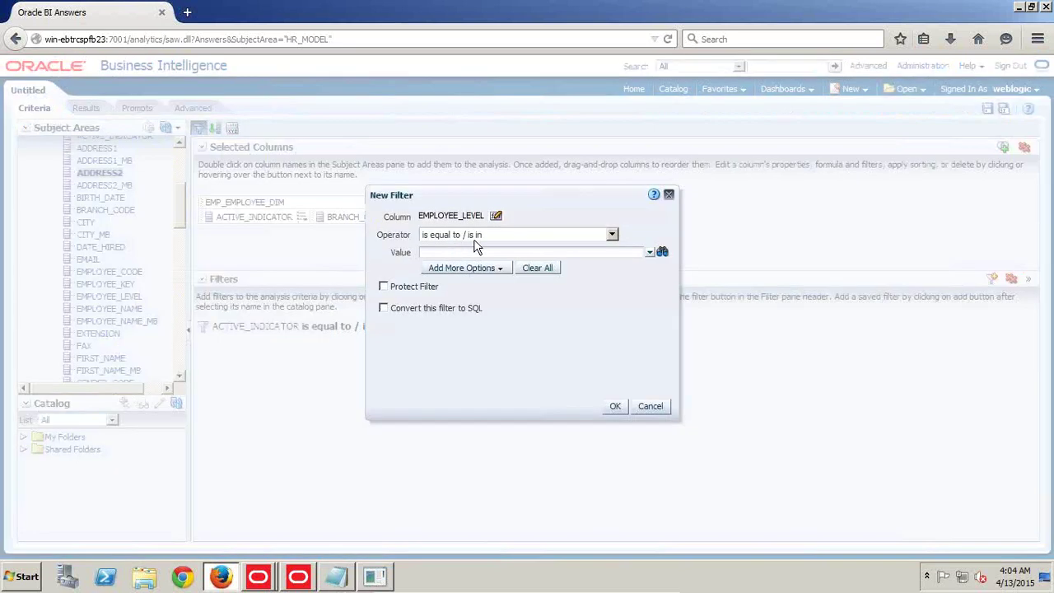
left_click(612, 236)
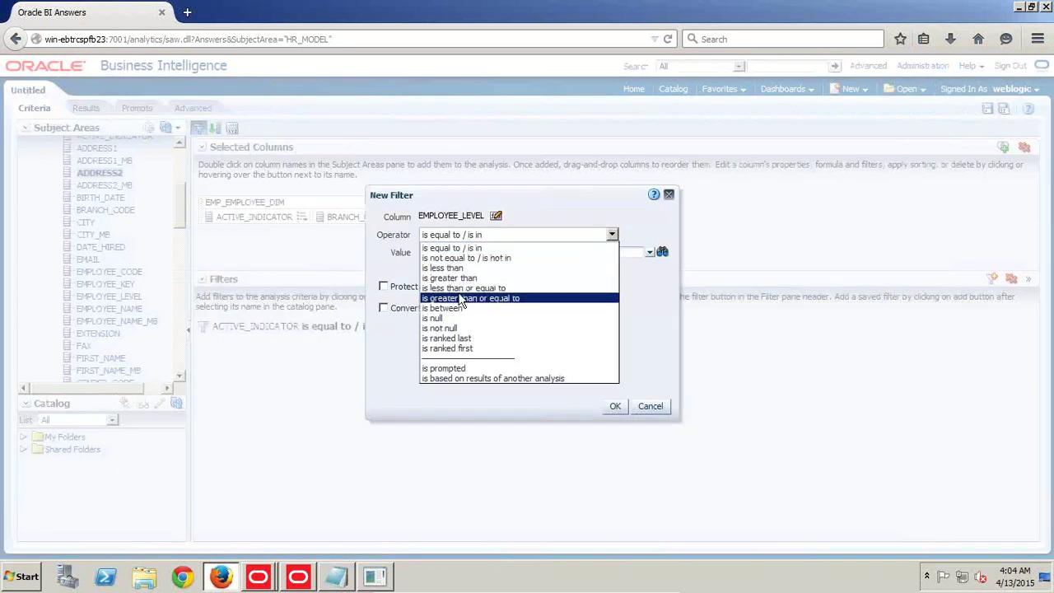
left_click(459, 288)
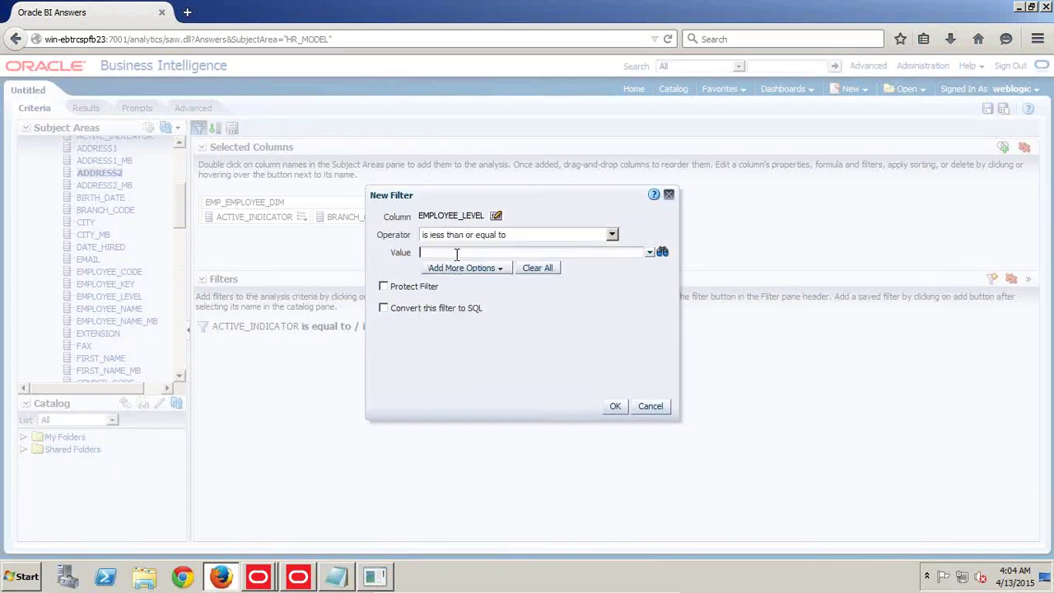
left_click(457, 253)
type("6")
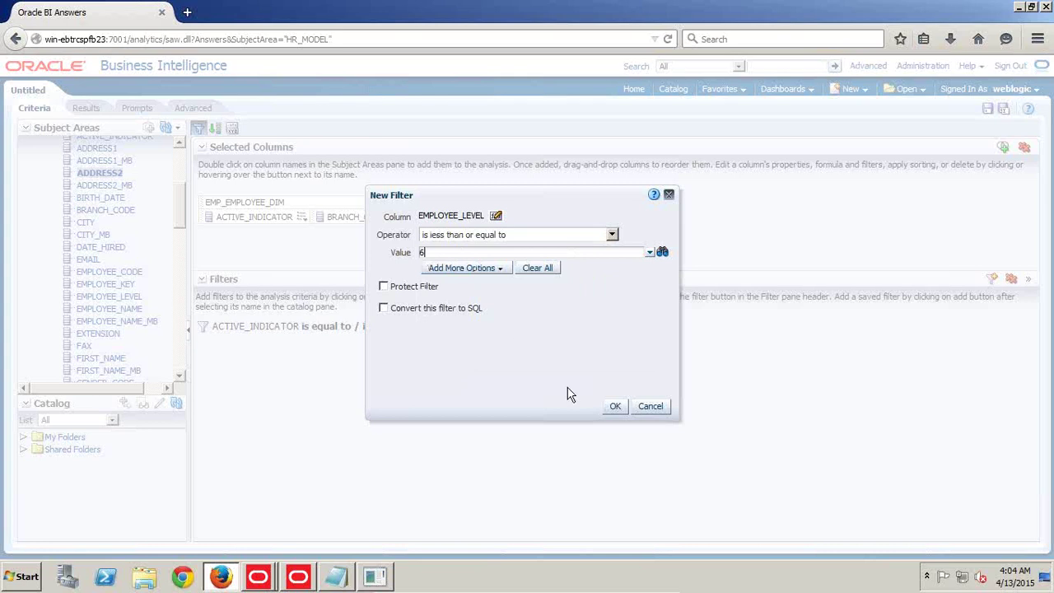
left_click(614, 406)
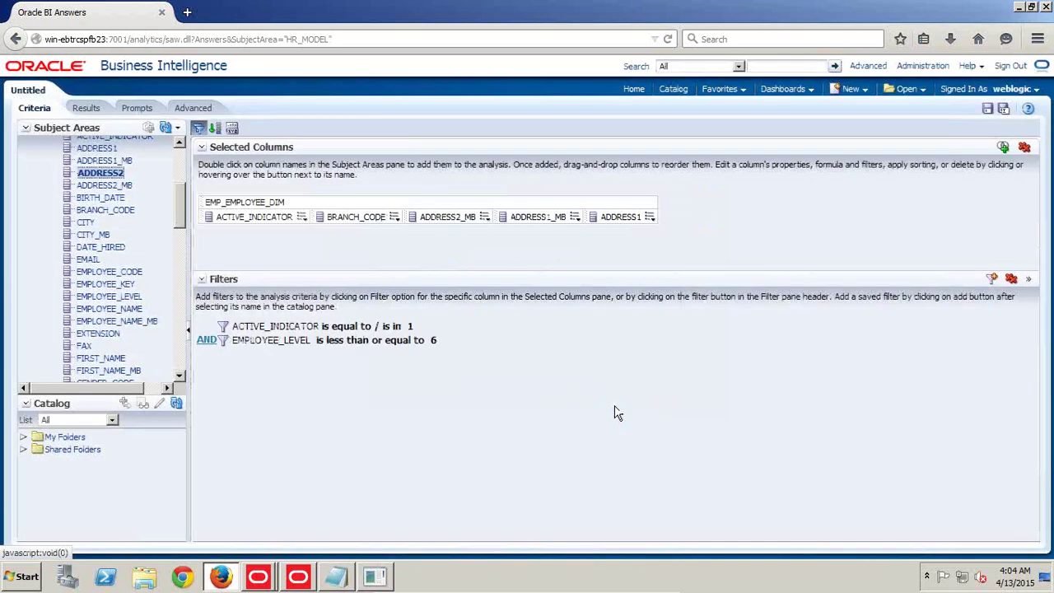
- In the Notepad notes, append Year(Hire_Date)>2005 to the end of the Date_Hired condition
key("alt+Tab")
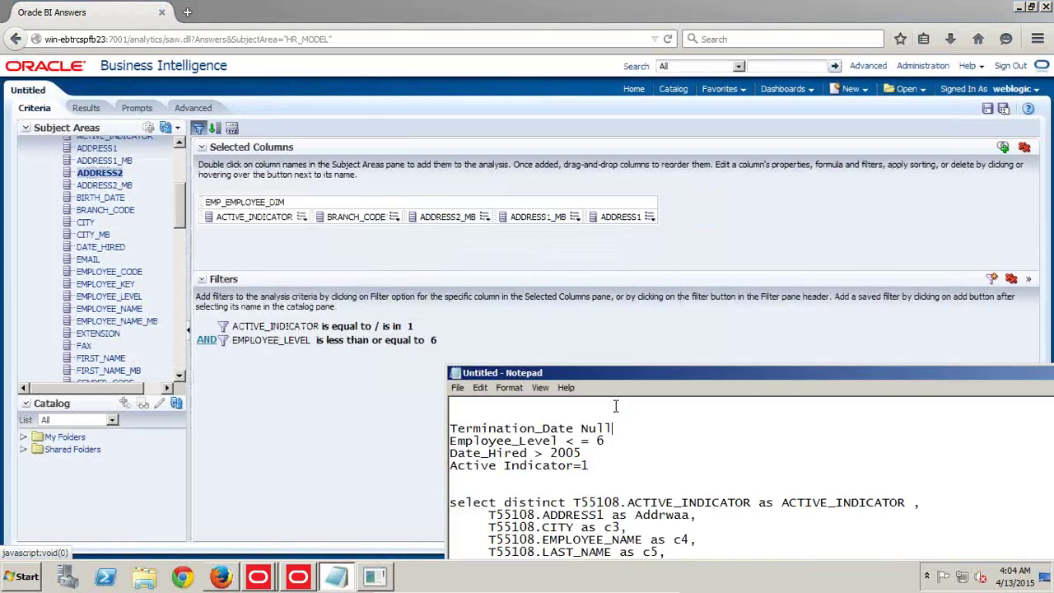
left_click_drag(606, 449, 448, 457)
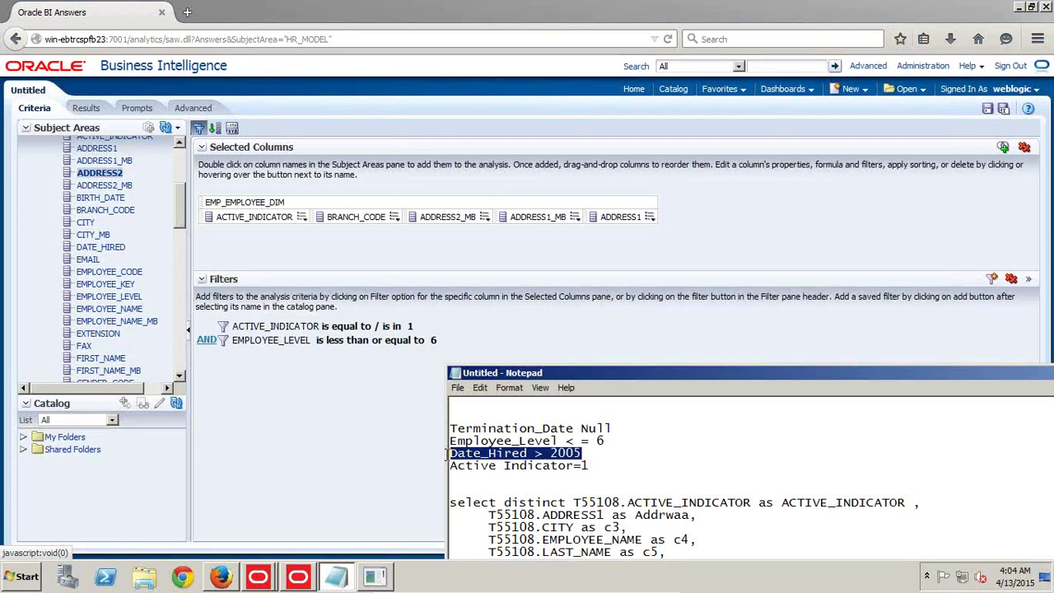
left_click(605, 443)
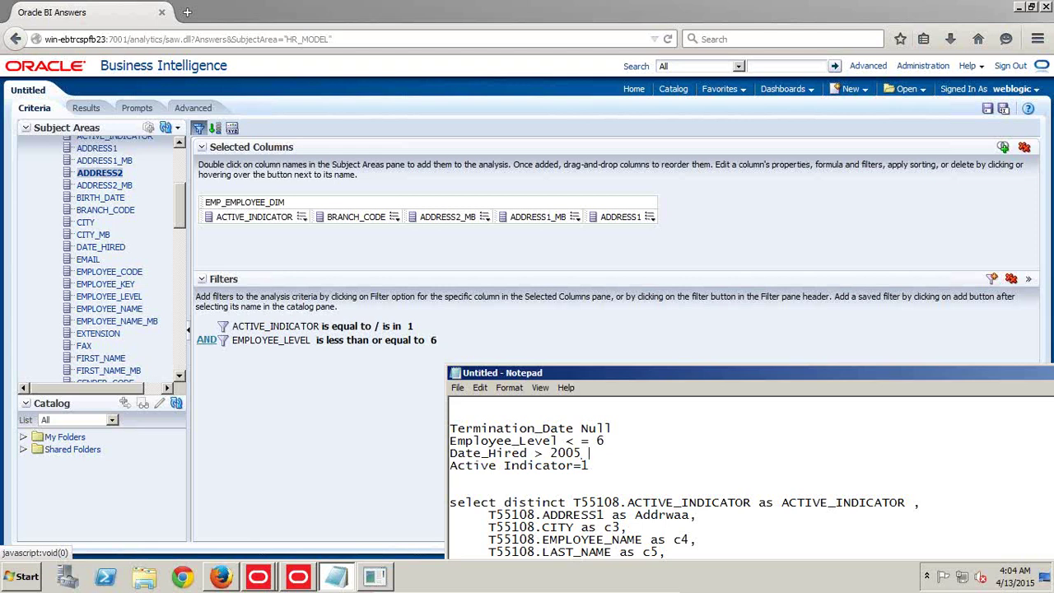
type("Dta")
key("BackSpace")
key("BackSpace")
type("Hire_Date")
type("Year")
type("(")
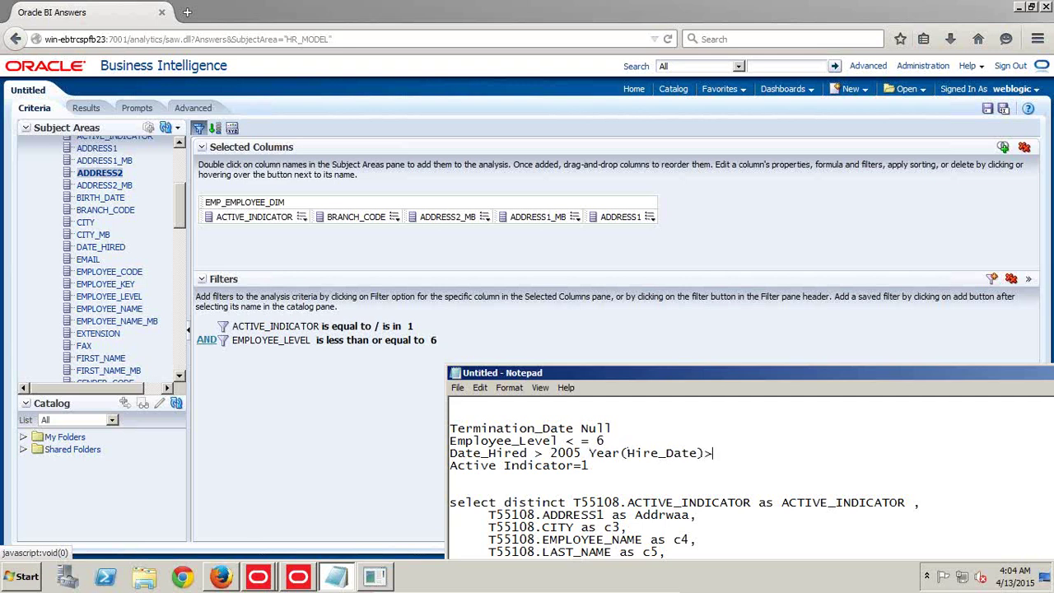
type("2005")
- Back in the analysis, start a filter on DATE_HIRED and wrap its column formula in the Calendar/Date function Year
left_click_drag(180, 191, 179, 224)
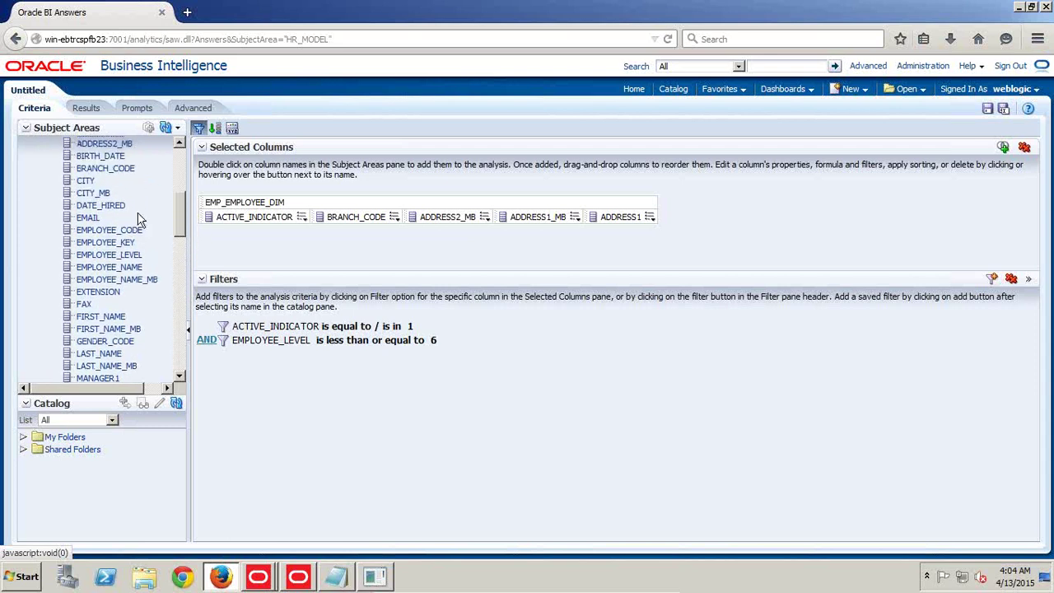
left_click_drag(114, 212, 677, 243)
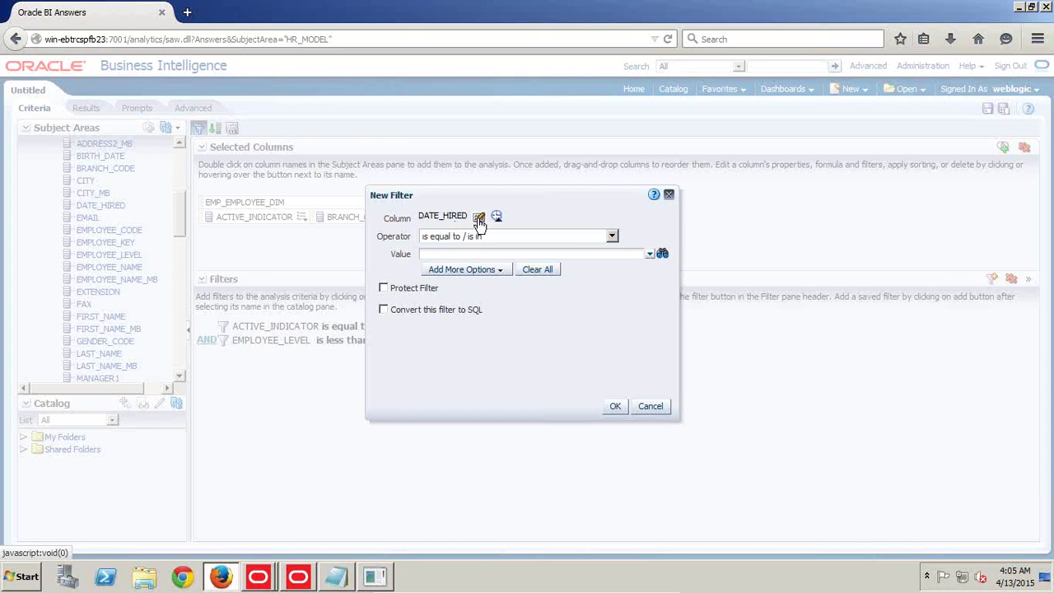
left_click(478, 218)
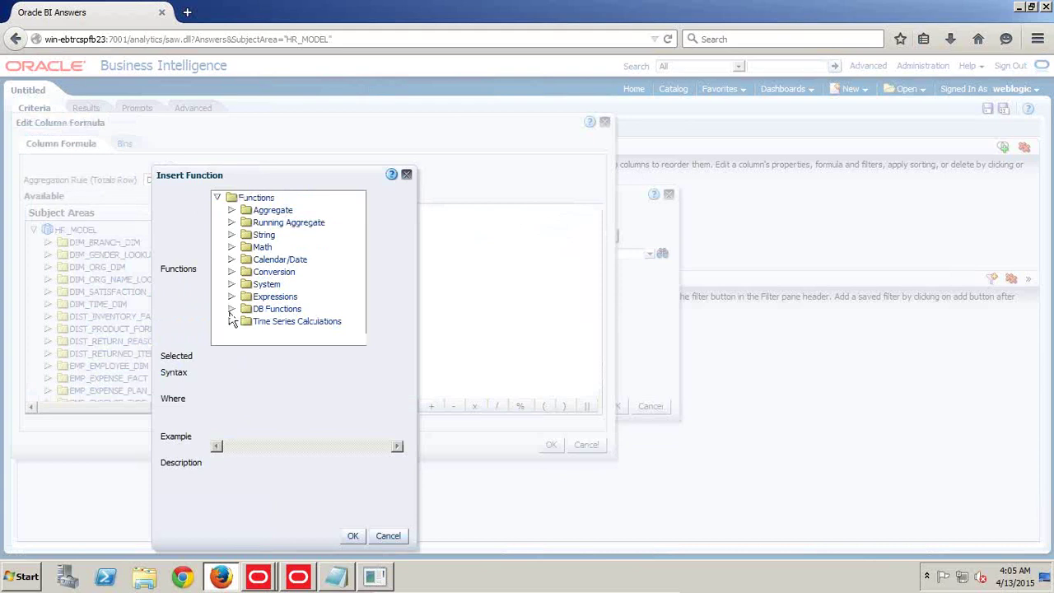
left_click(232, 260)
scroll(321, 310, "down", 6)
scroll(318, 314, "down", 3)
left_click(279, 278)
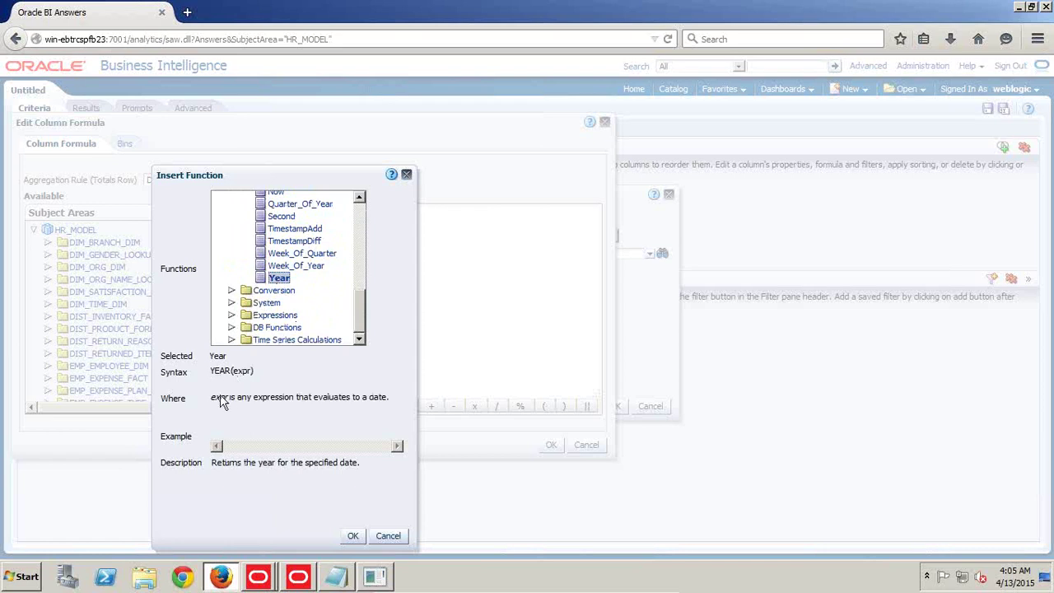
left_click_drag(212, 465, 364, 470)
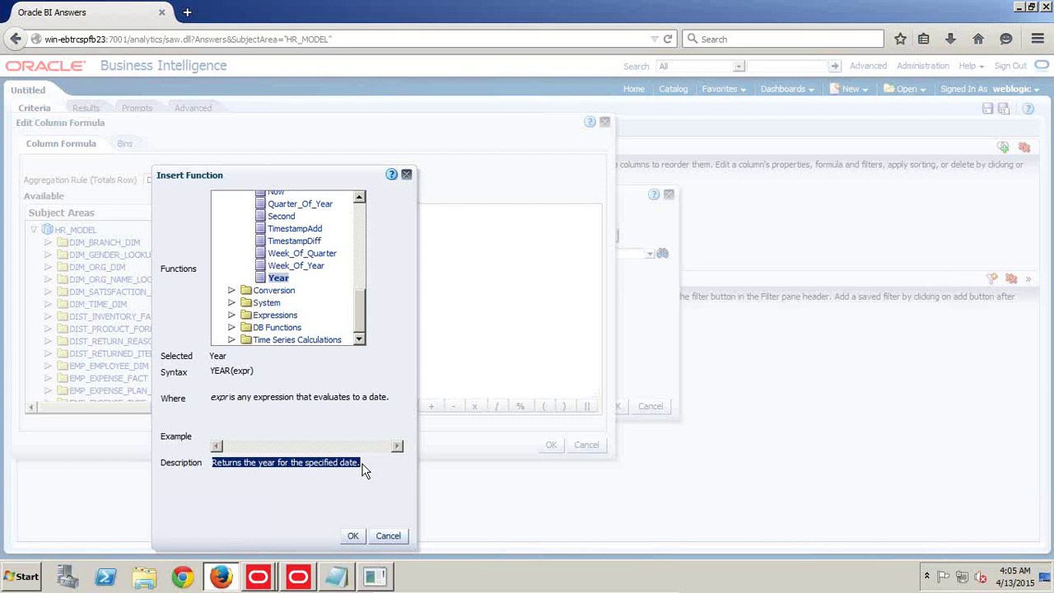
left_click(352, 536)
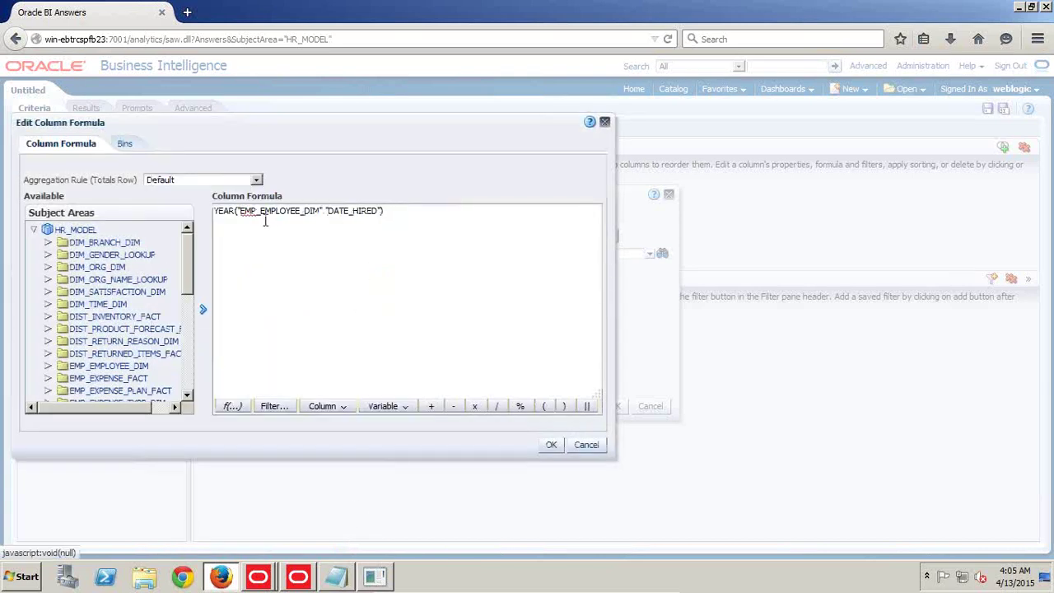
left_click(550, 444)
- Set the hire-year filter's operator to is greater than with value 2005, and save the filter
left_click(614, 236)
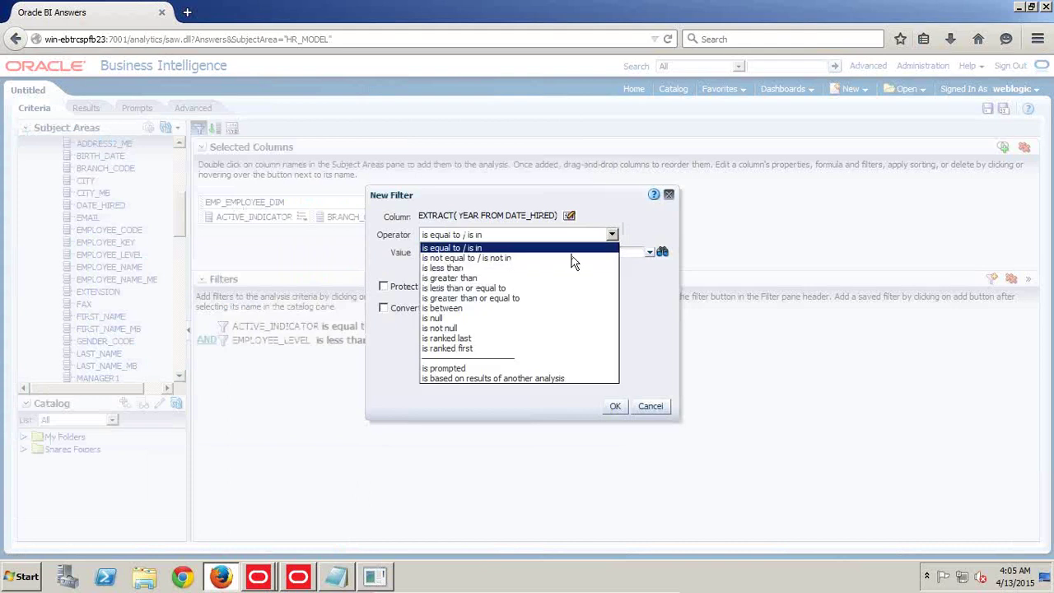
left_click(522, 278)
left_click(649, 253)
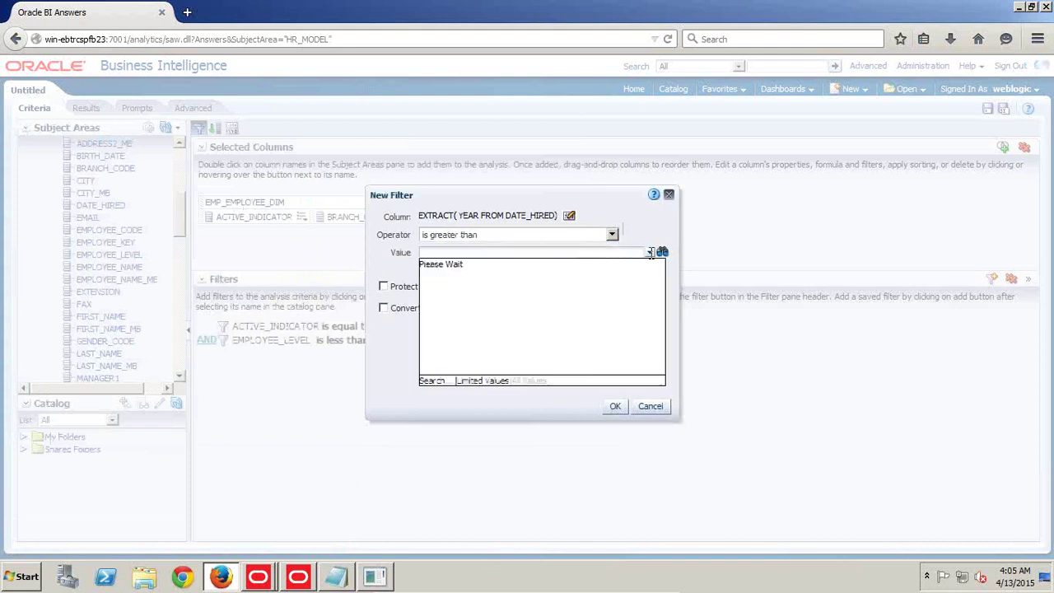
scroll(464, 346, "down", 2)
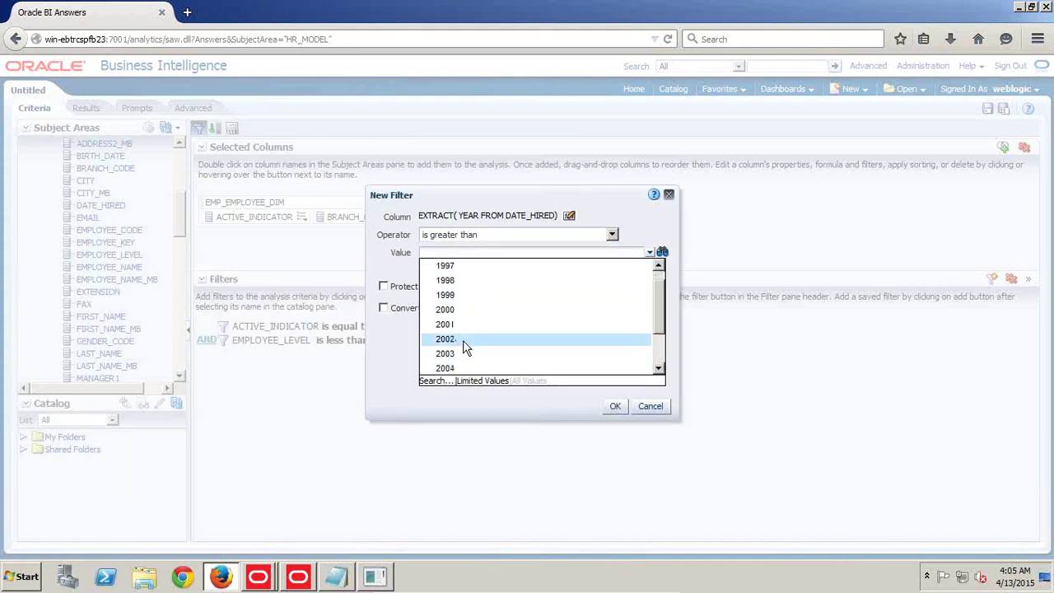
left_click(456, 368)
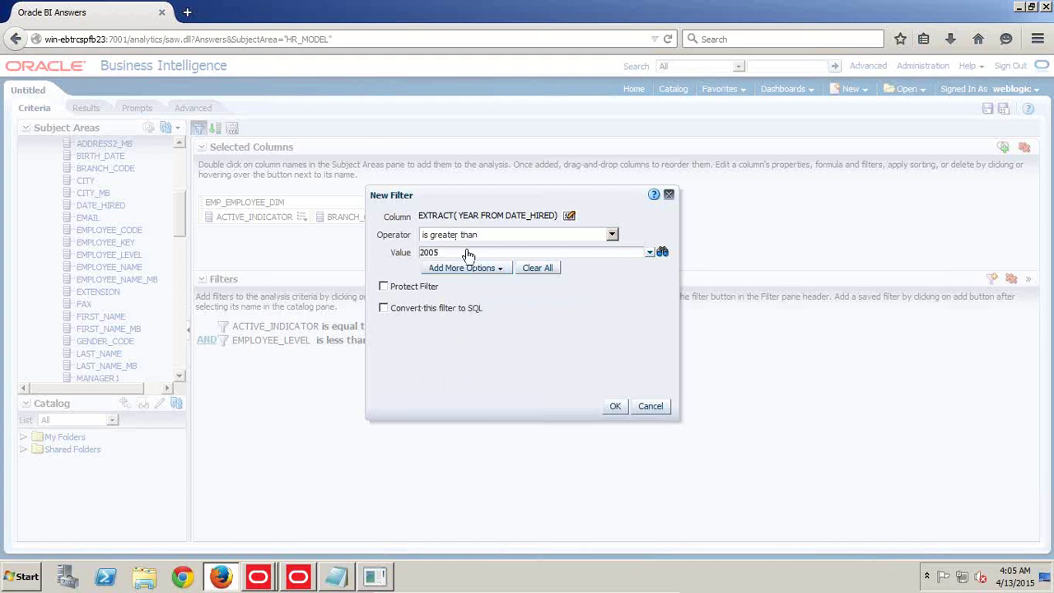
left_click(615, 405)
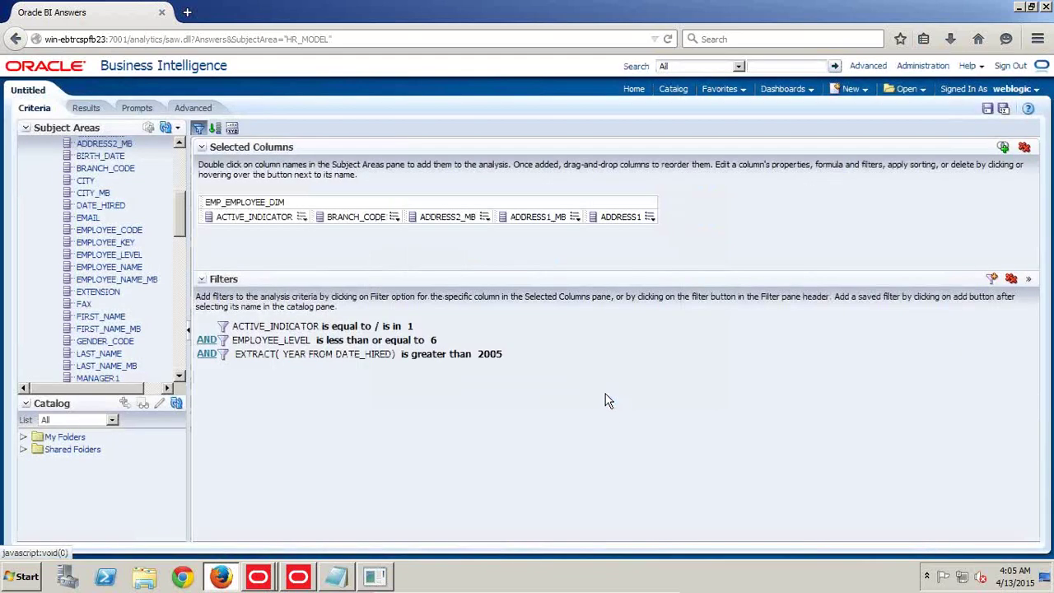
mouse_move(336, 322)
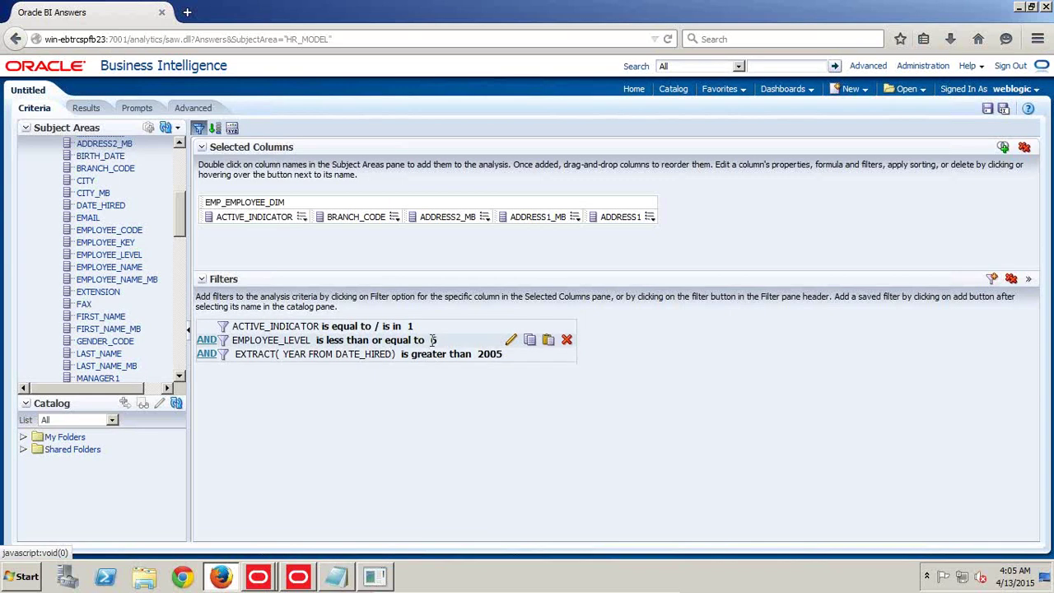
- Check the Termination_Date condition in the Notepad notes and start a new analysis filter on the TERMINATION_DATE column of EMP_EMPLOYEE_DIM
key("alt+Tab")
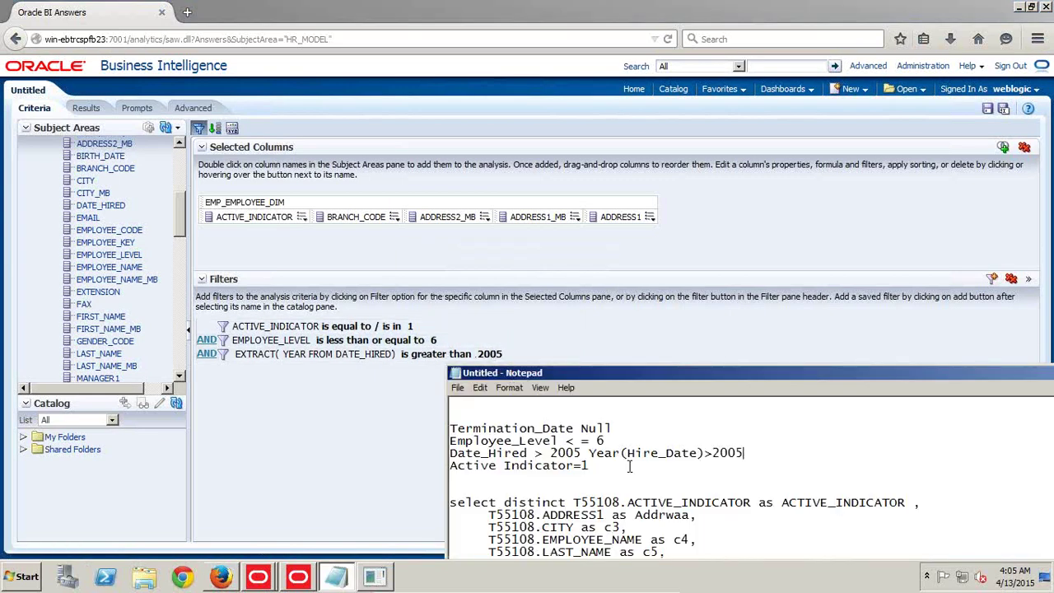
left_click_drag(620, 428, 442, 430)
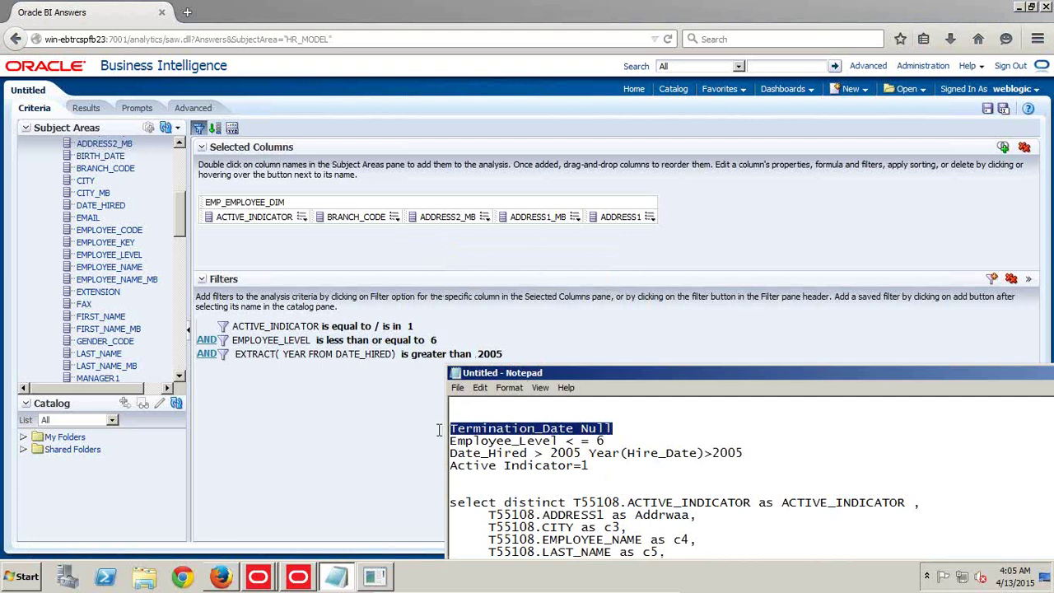
left_click_drag(179, 235, 182, 323)
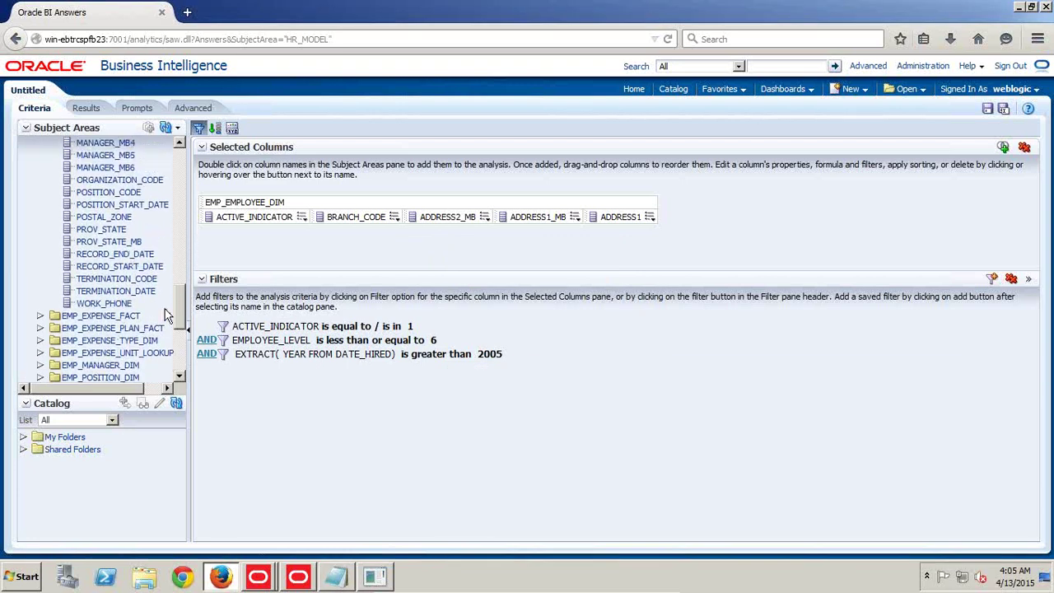
left_click_drag(137, 297, 650, 301)
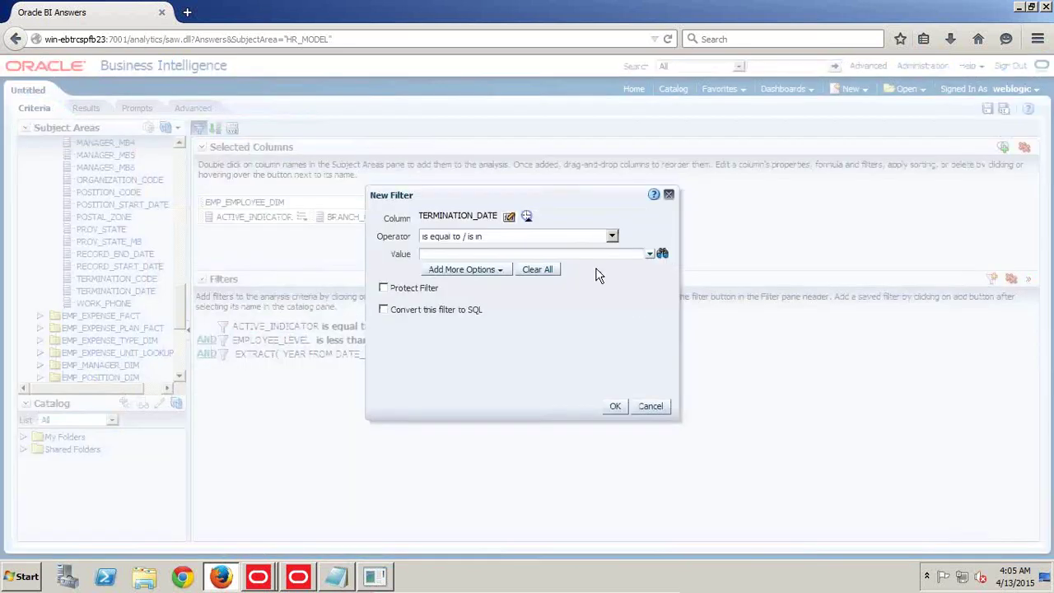
- Look through the filter's operators and date values, then convert it to SQL as "EMP_EMPLOYEE_DIM"."TERMINATION_DATE" is NULL and save it
left_click(612, 236)
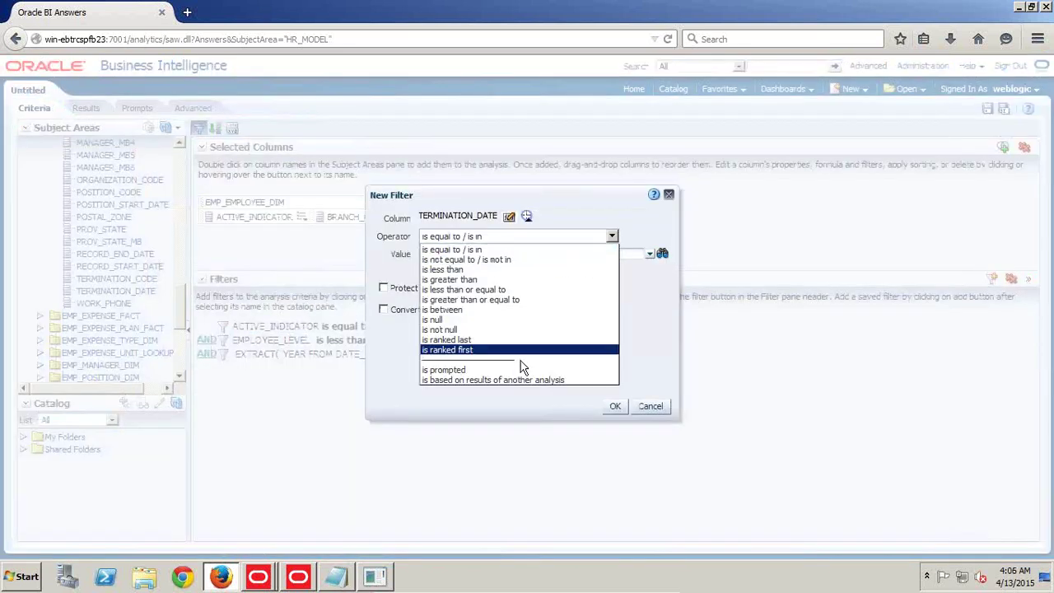
left_click(613, 250)
left_click(648, 255)
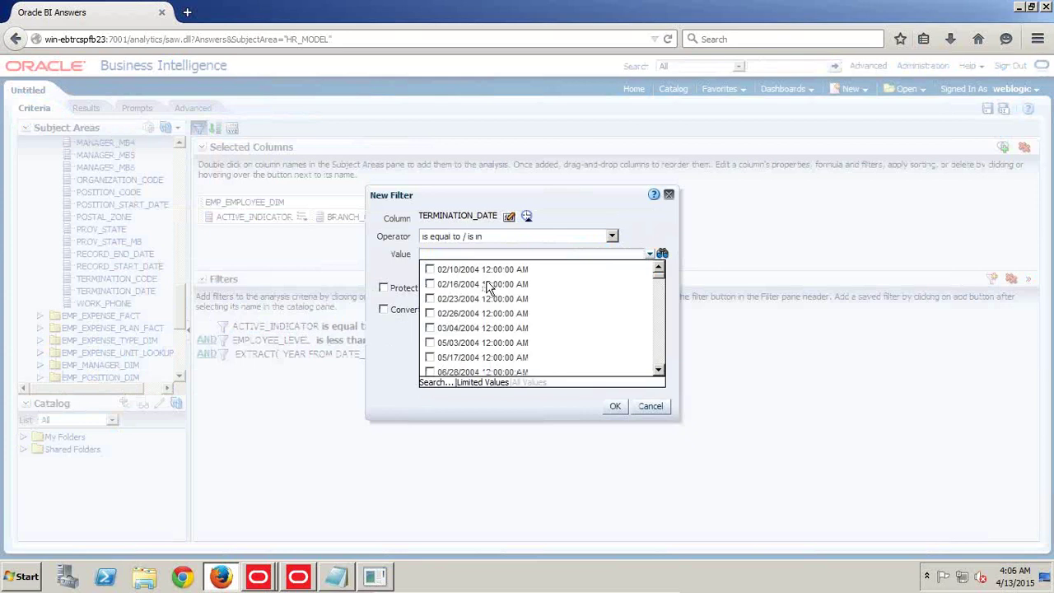
scroll(658, 284, "down", 5)
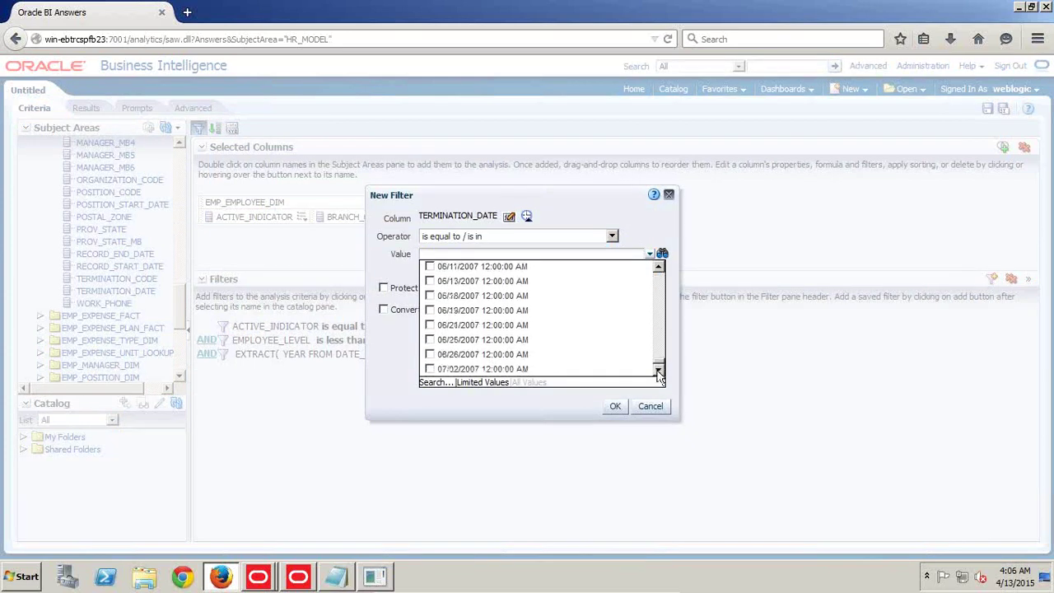
left_click(661, 228)
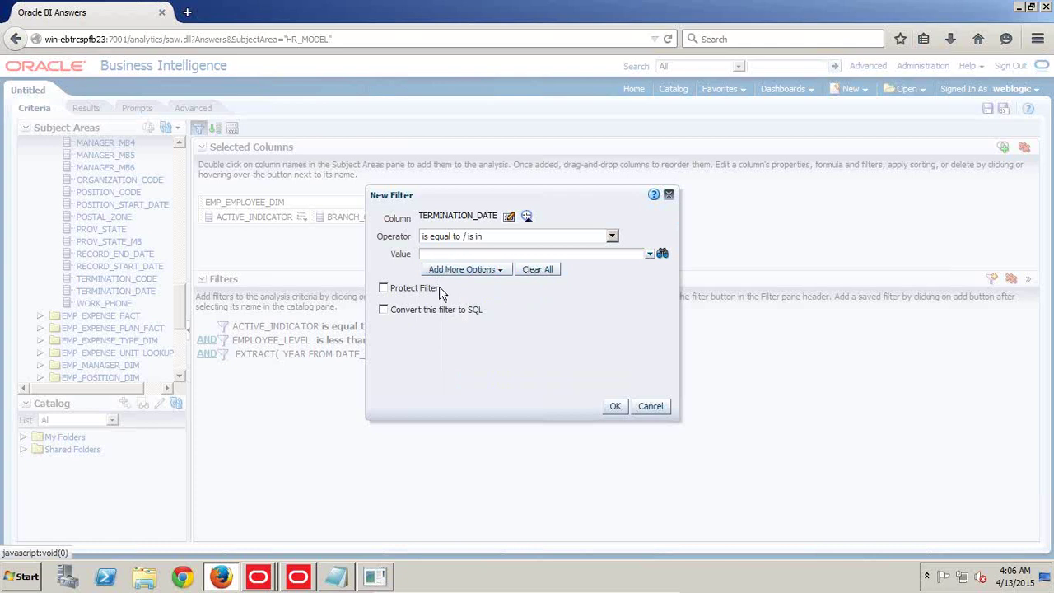
left_click(383, 311)
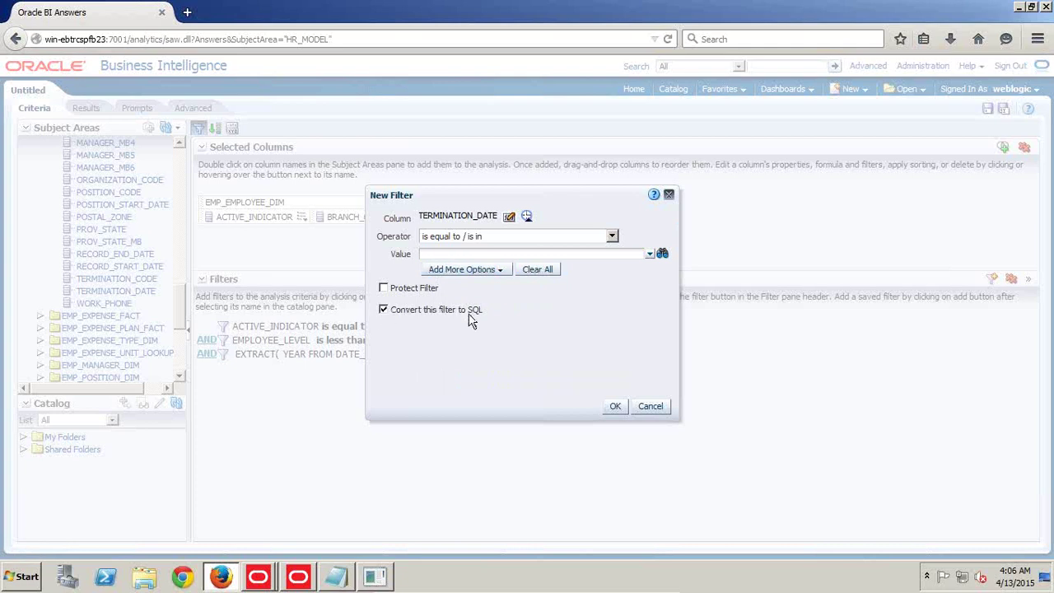
left_click(613, 405)
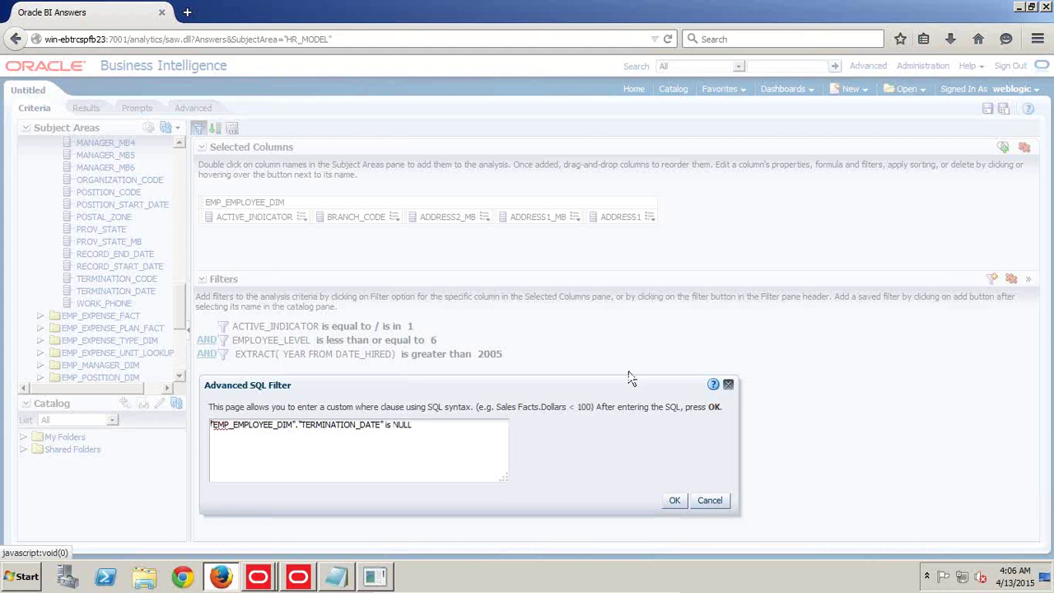
left_click(677, 499)
left_click(677, 500)
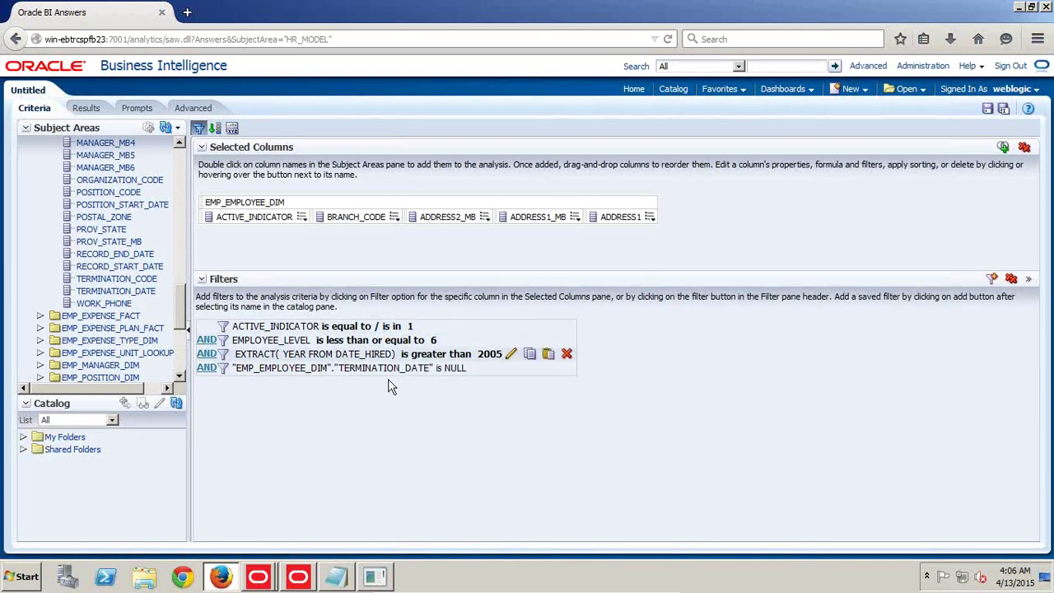
- Display the analysis results, then leave without saving and open the latest query's log from Manage Sessions in Administration
left_click(85, 108)
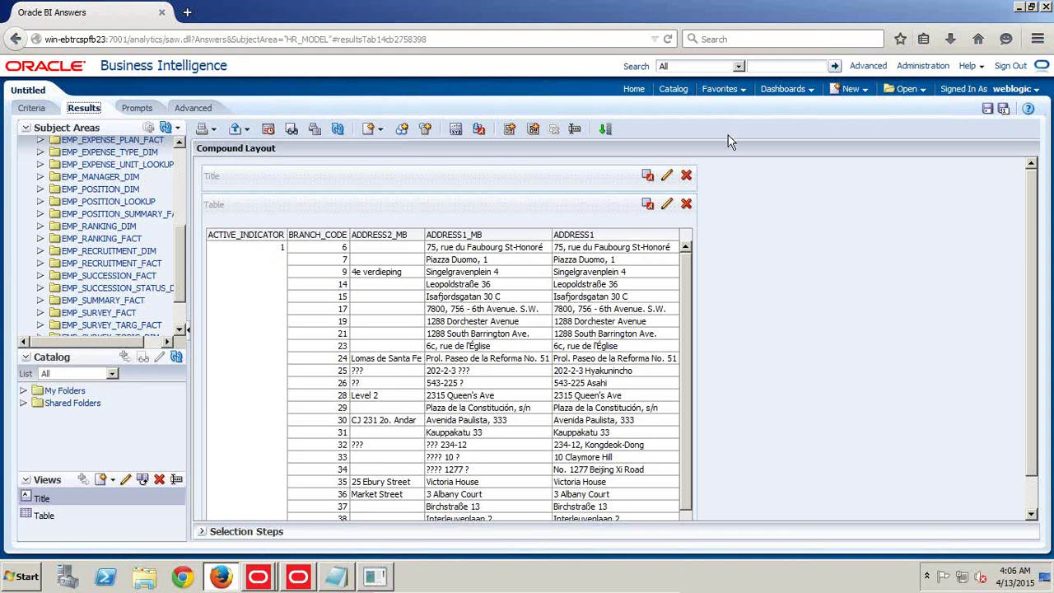
left_click(922, 67)
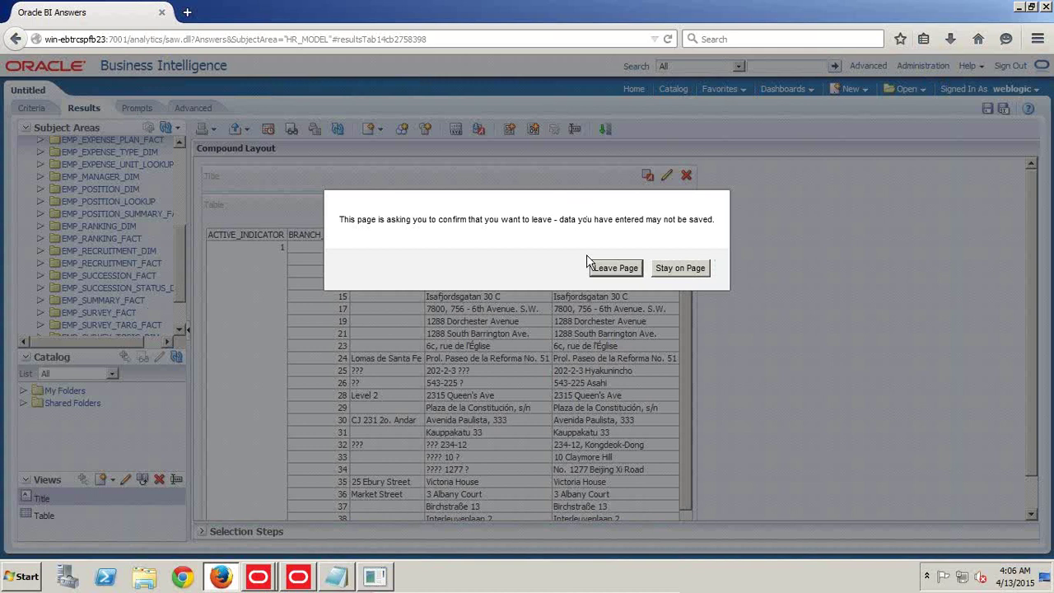
left_click(609, 269)
left_click(76, 346)
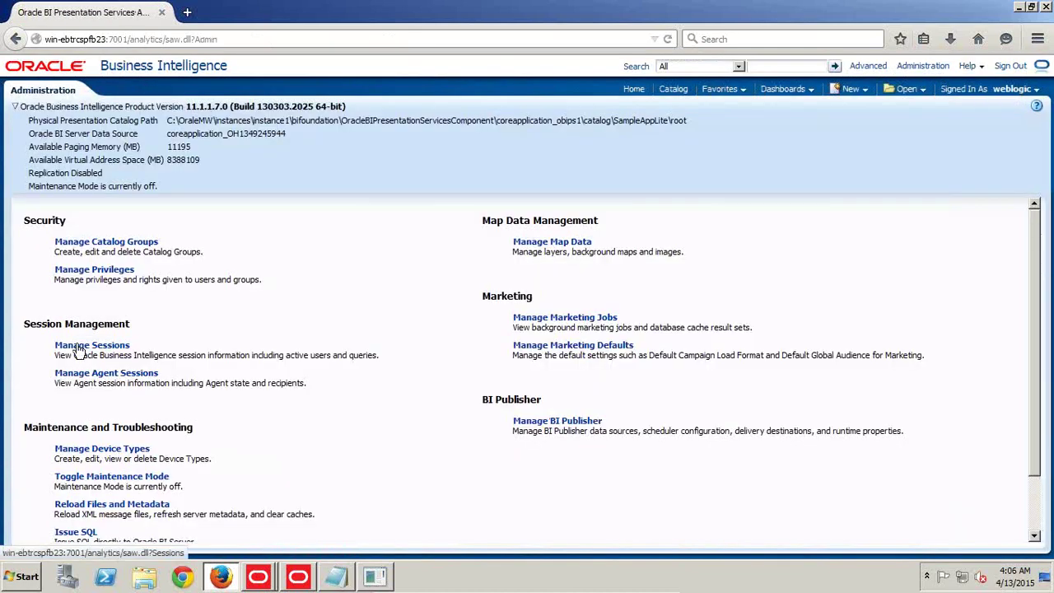
scroll(196, 403, "down", 15)
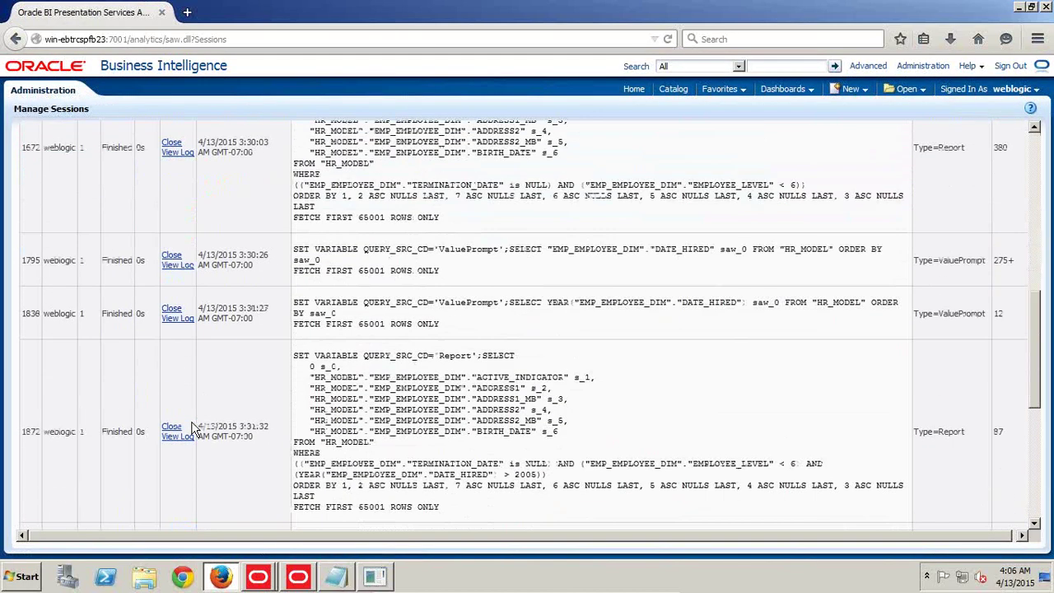
left_click(178, 420)
scroll(357, 357, "down", 5)
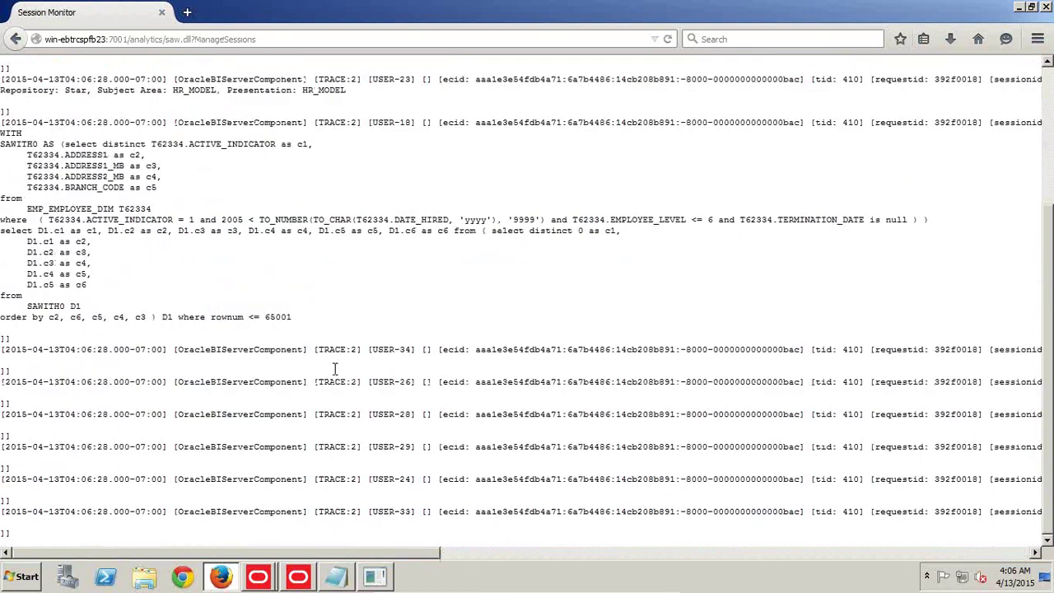
- Copy the inner select distinct query with its where clause from the log and paste it into Notepad
left_click_drag(62, 144, 918, 214)
key("ctrl+c")
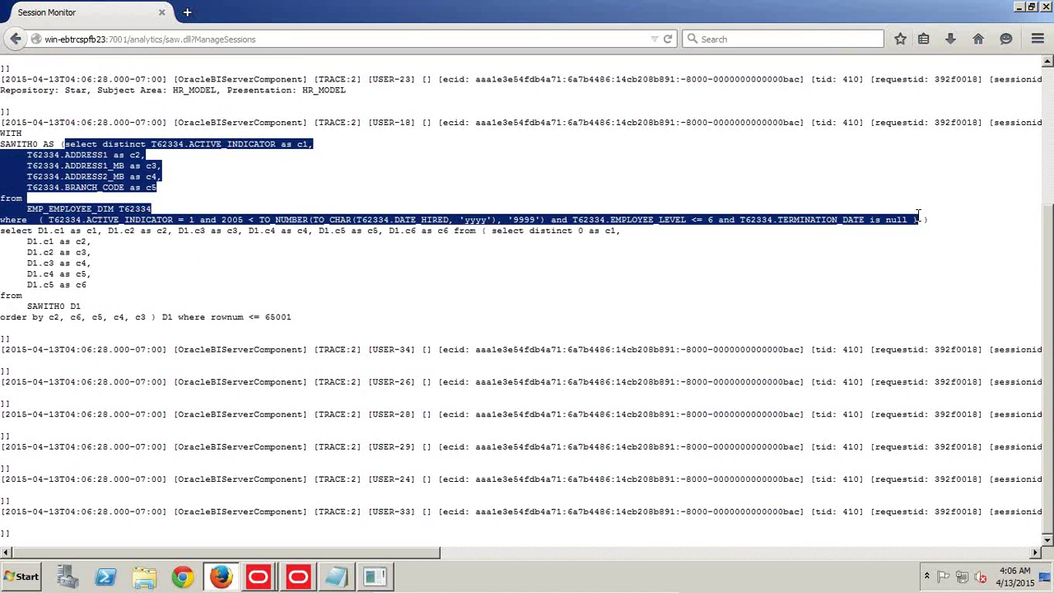
key("alt+Tab")
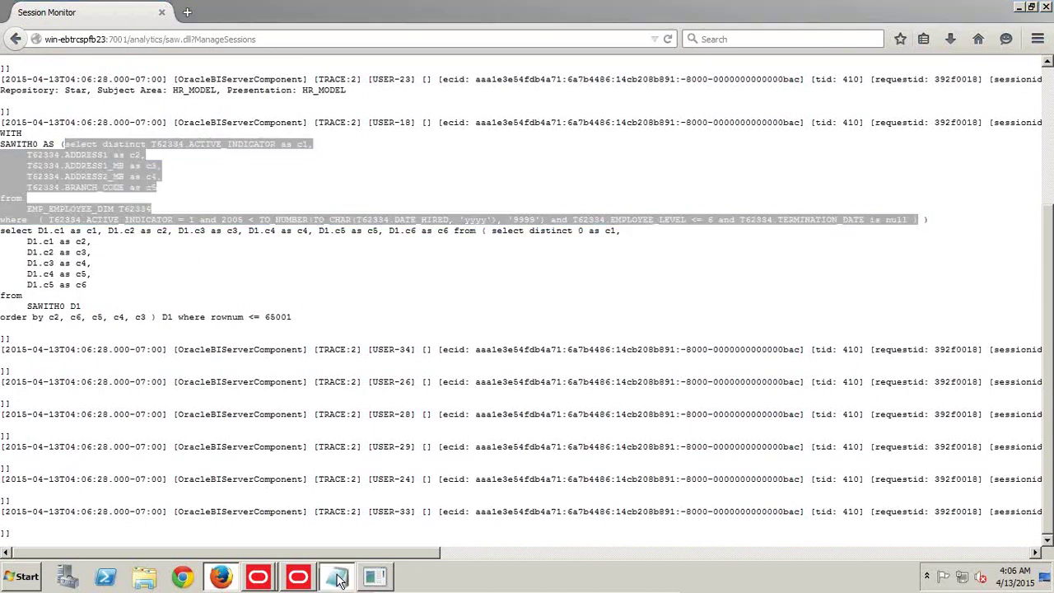
key("ctrl+v")
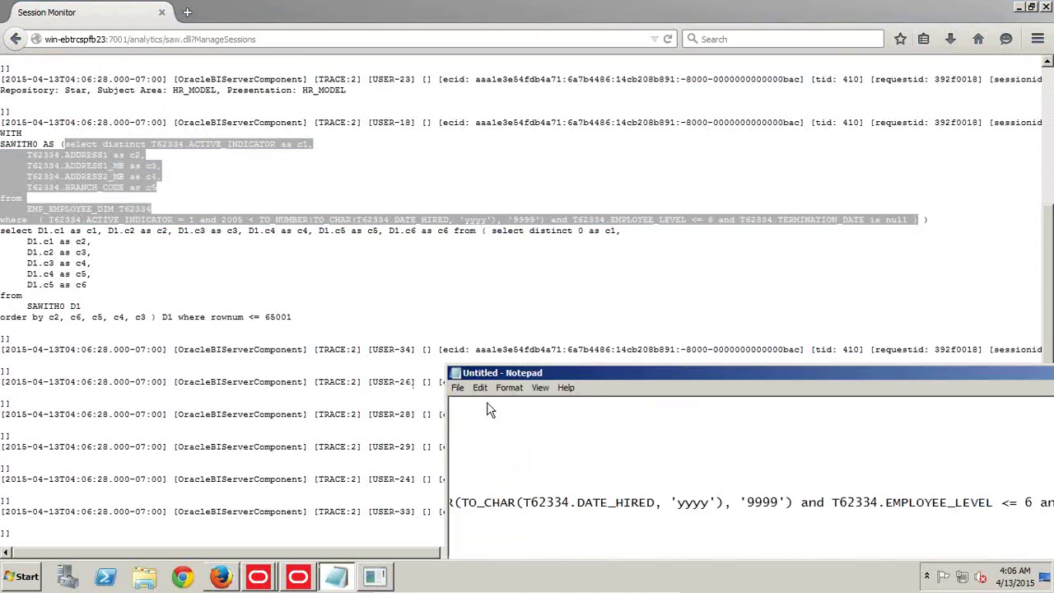
left_click_drag(540, 372, 383, 173)
left_click(339, 462)
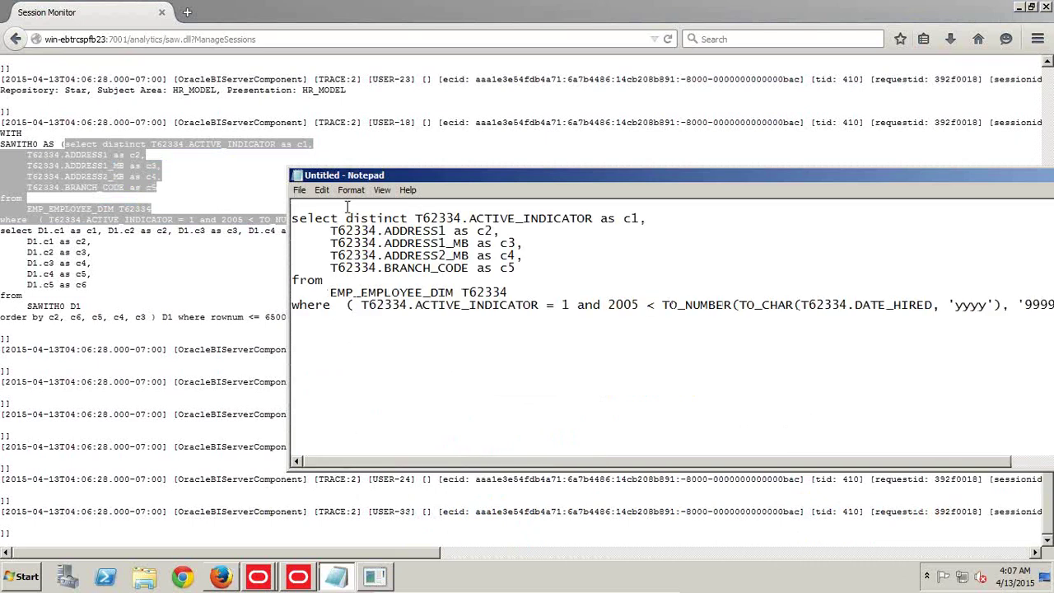
- Replace the distinct column list in the pasted Notepad query with * so that it selects all columns
left_click_drag(345, 216, 543, 265)
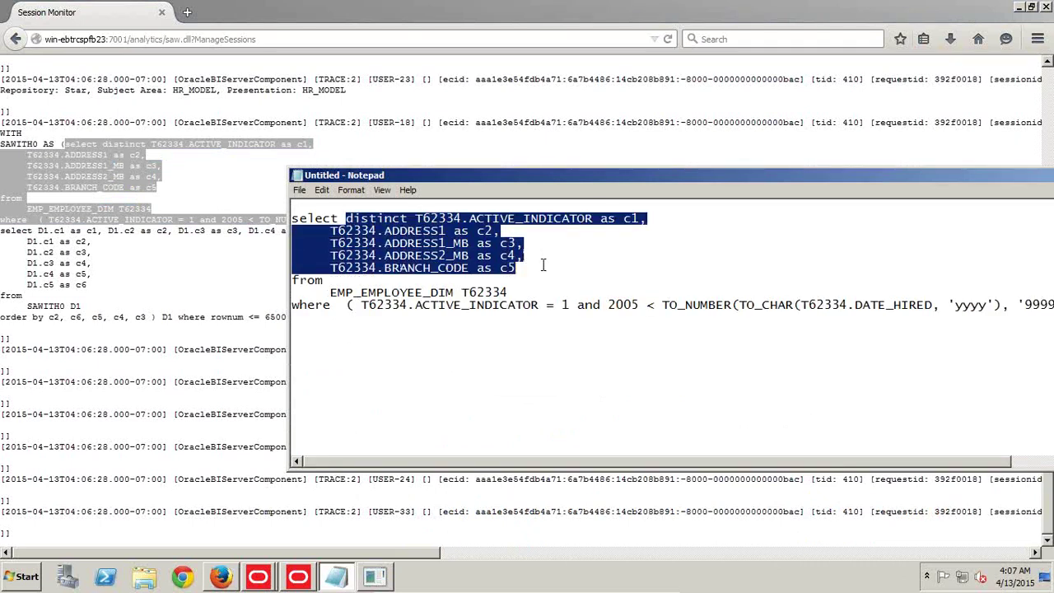
type("*")
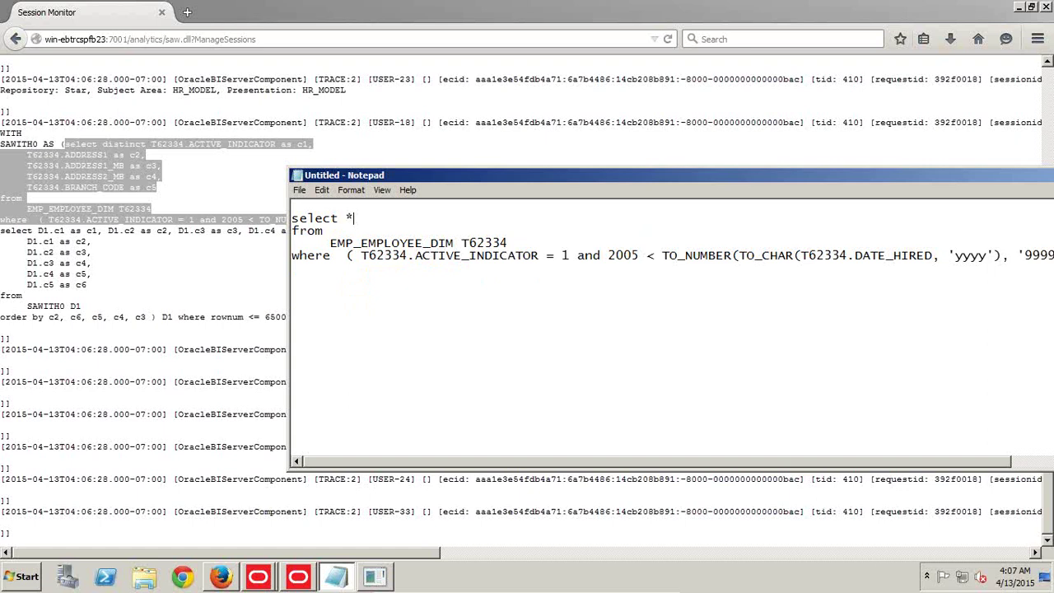
key("shift+Down")
key("shift+Down")
key("shift+Down")
key("shift+Down")
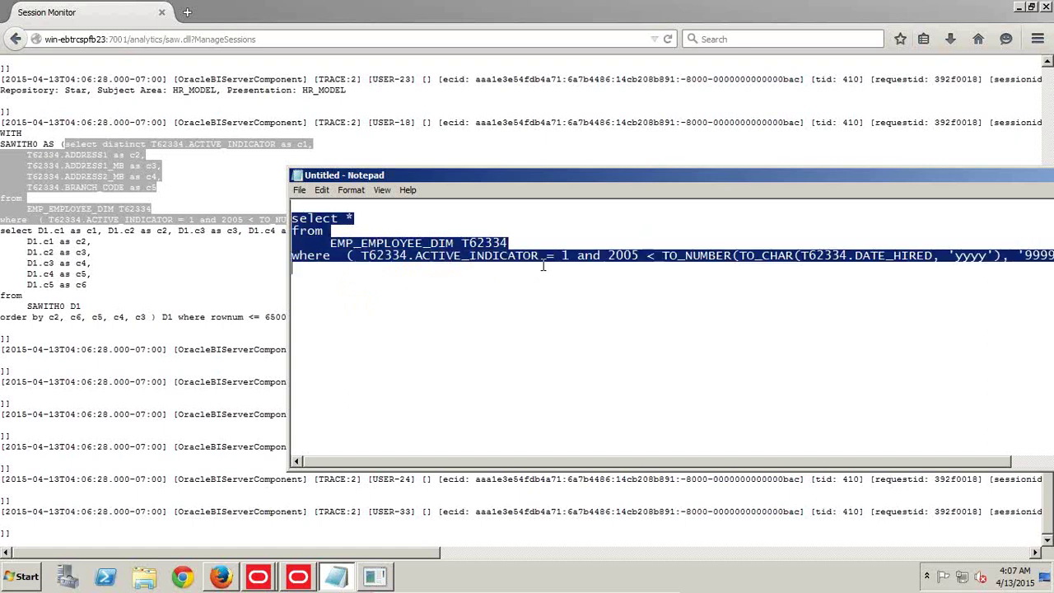
key("Right")
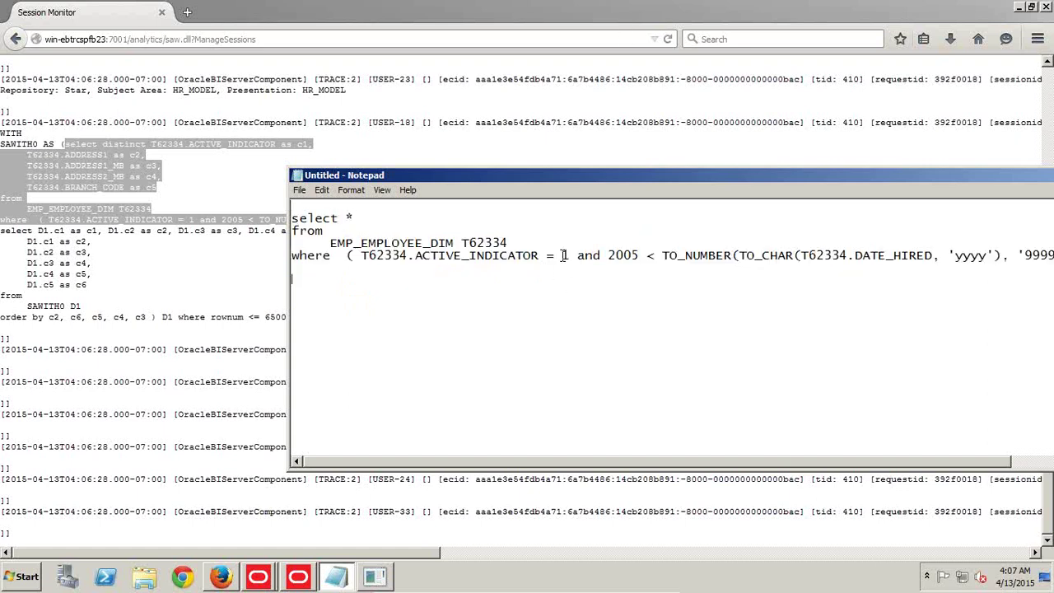
- Examine the active indicator, hire year, employee level and termination date conditions in the Notepad query's where clause
left_click_drag(569, 256, 401, 256)
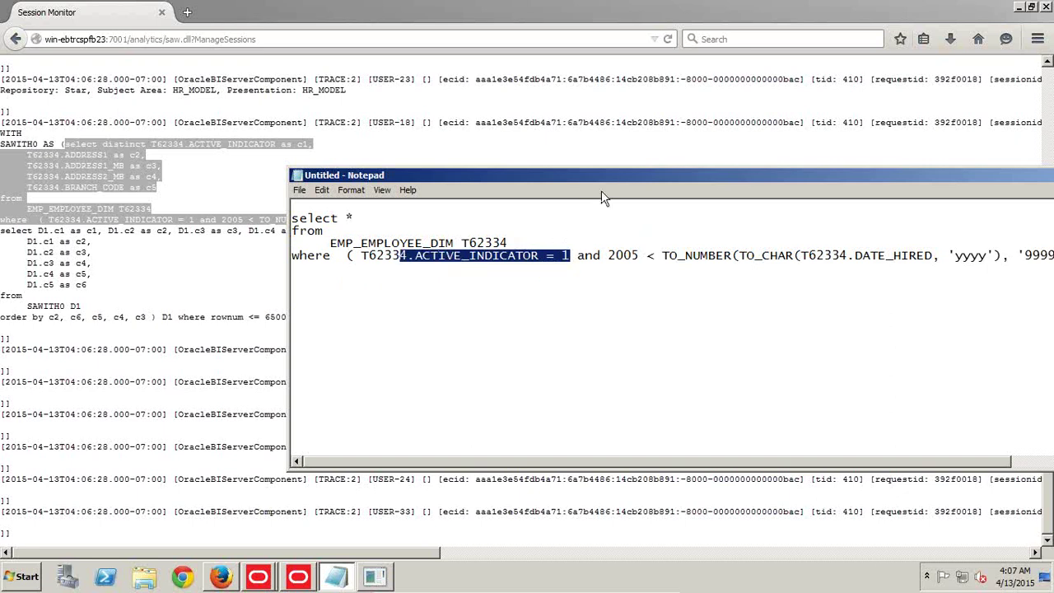
left_click_drag(601, 177, 482, 182)
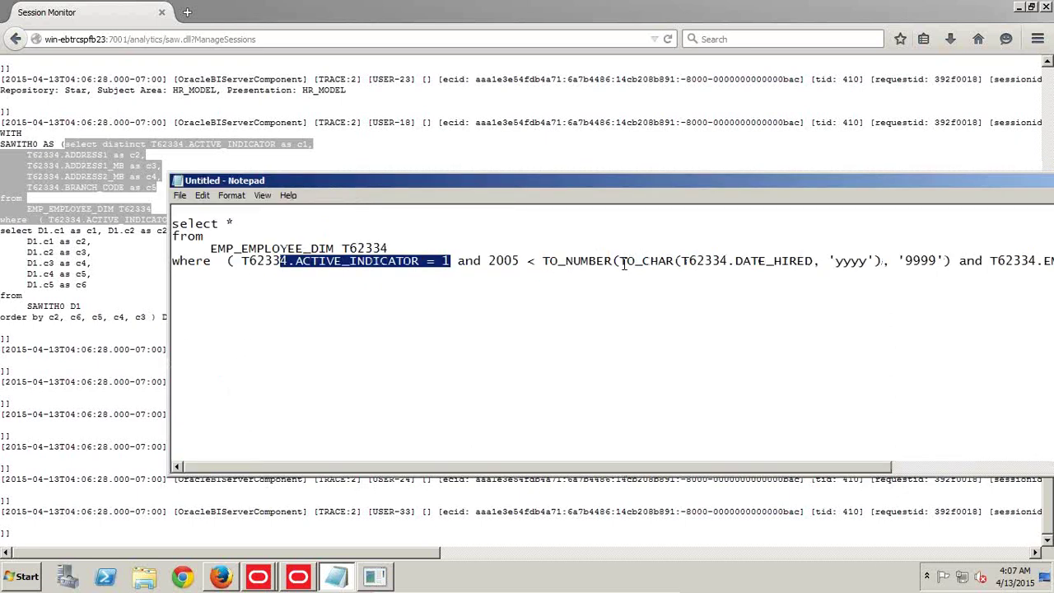
left_click_drag(492, 260, 952, 260)
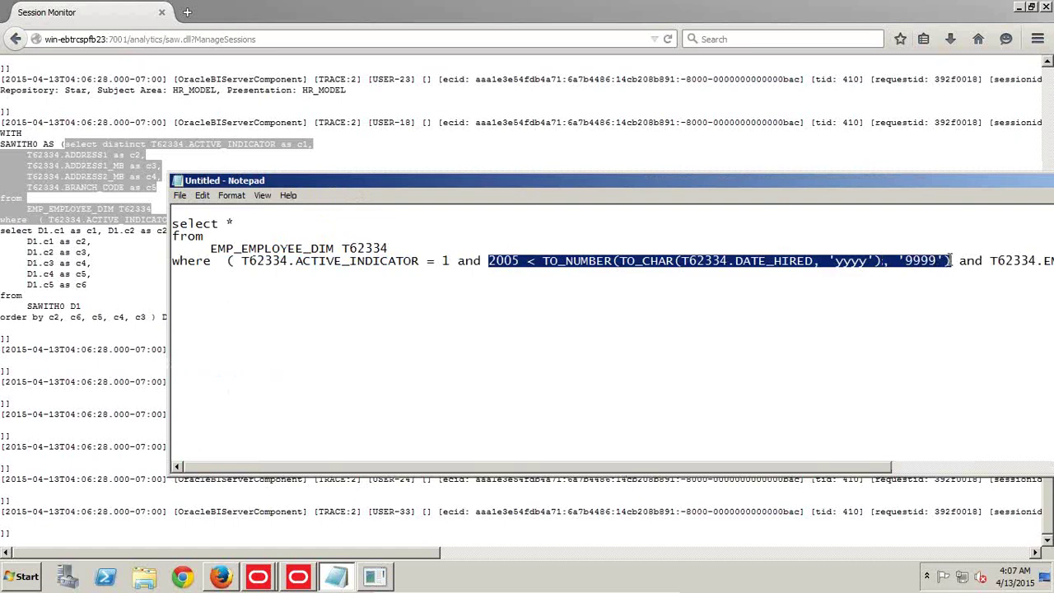
left_click_drag(866, 473, 1027, 473)
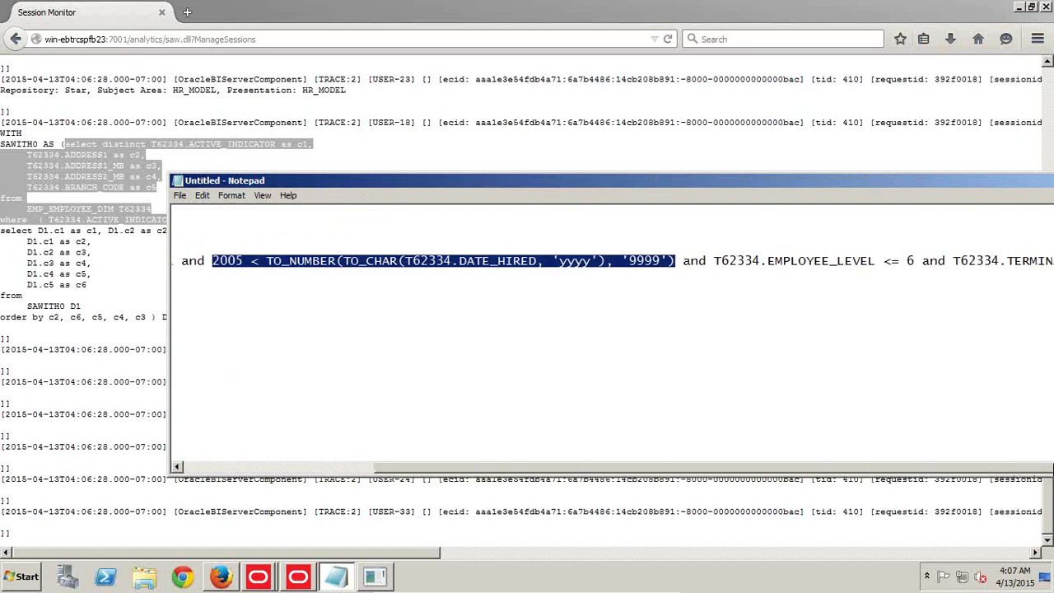
left_click_drag(921, 191, 723, 191)
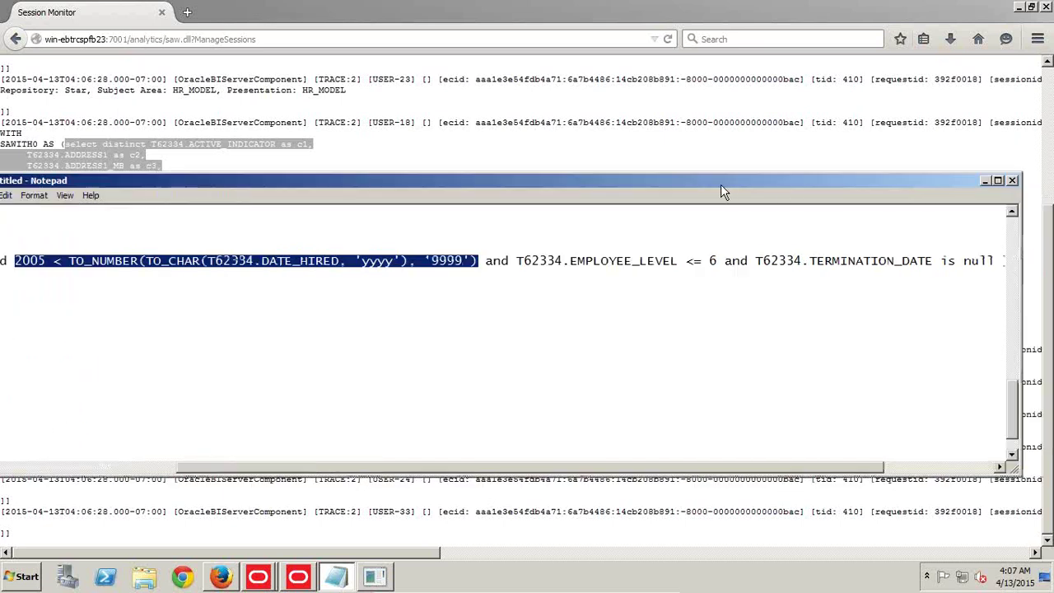
left_click_drag(861, 466, 672, 468)
left_click_drag(296, 188, 543, 182)
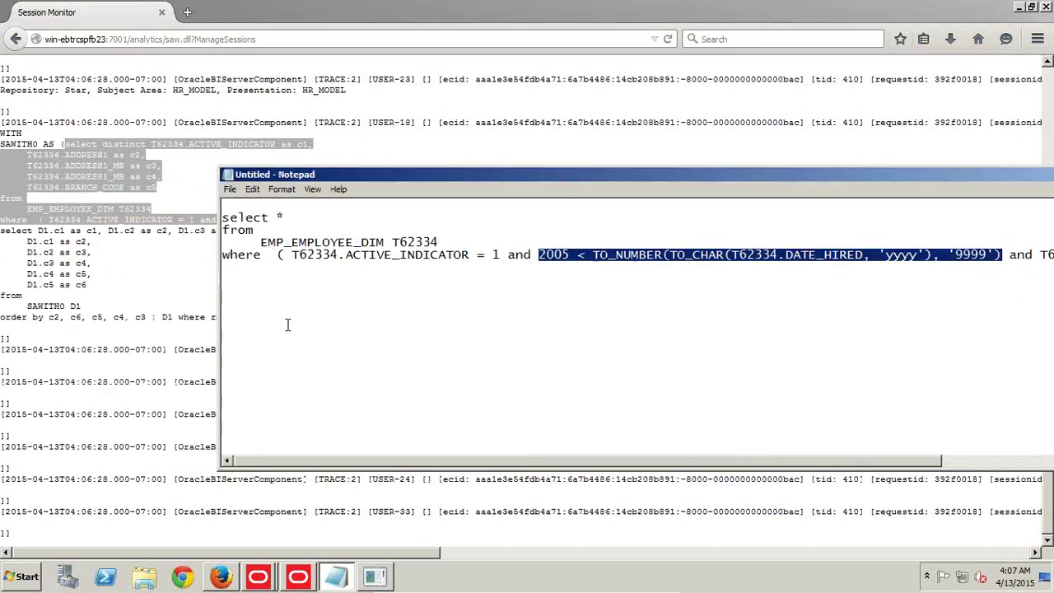
- Copy the whole Notepad query and check out EMP_EMPLOYEE_DIM from the HR_MODEL physical schema in Oracle BI Administration Tool to edit its properties
left_click_drag(238, 276, 213, 213)
key("ctrl+c")
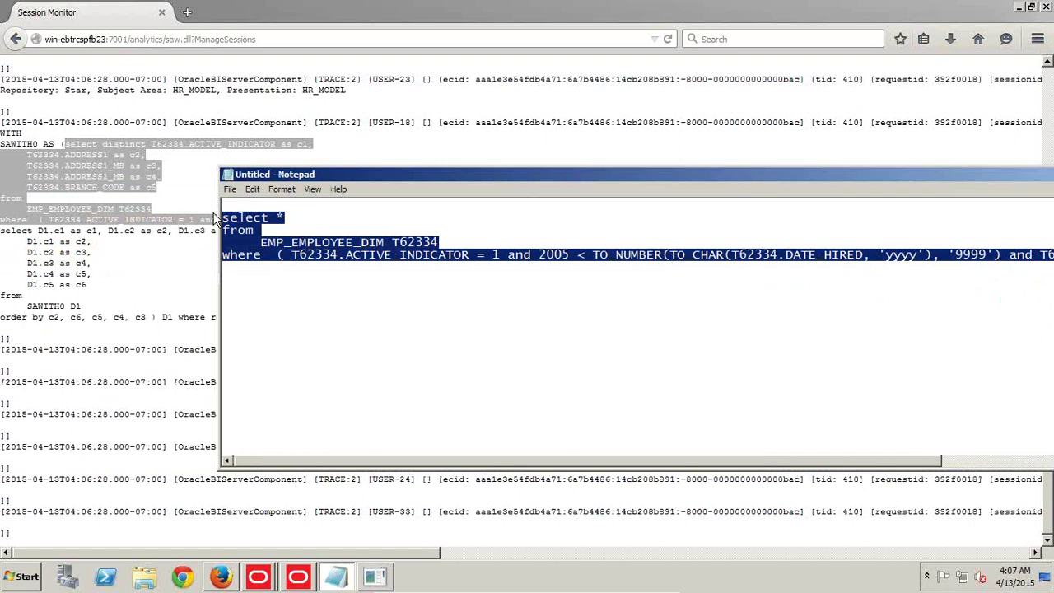
left_click(292, 585)
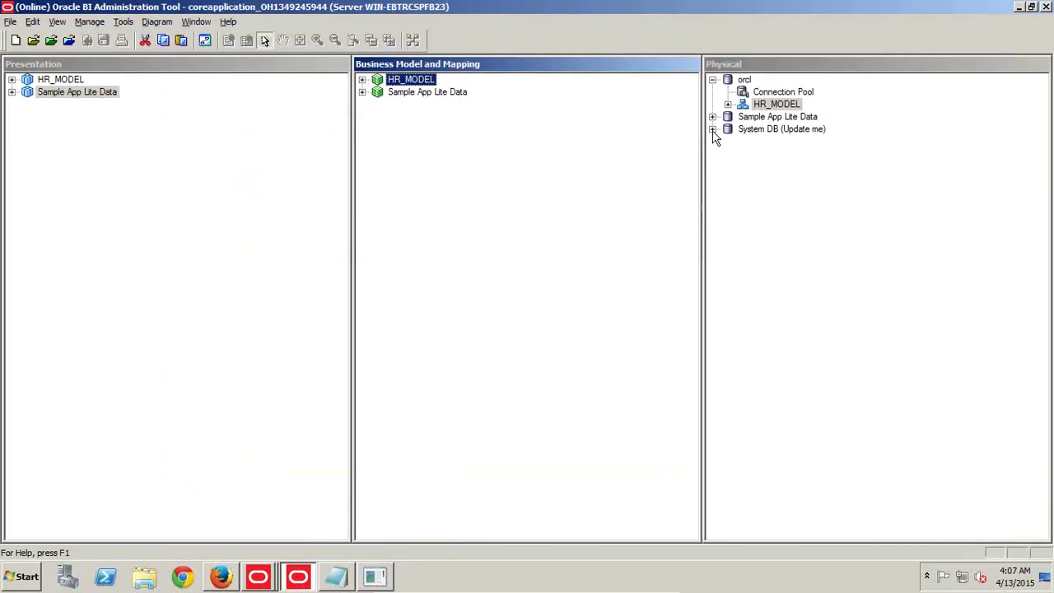
left_click(728, 106)
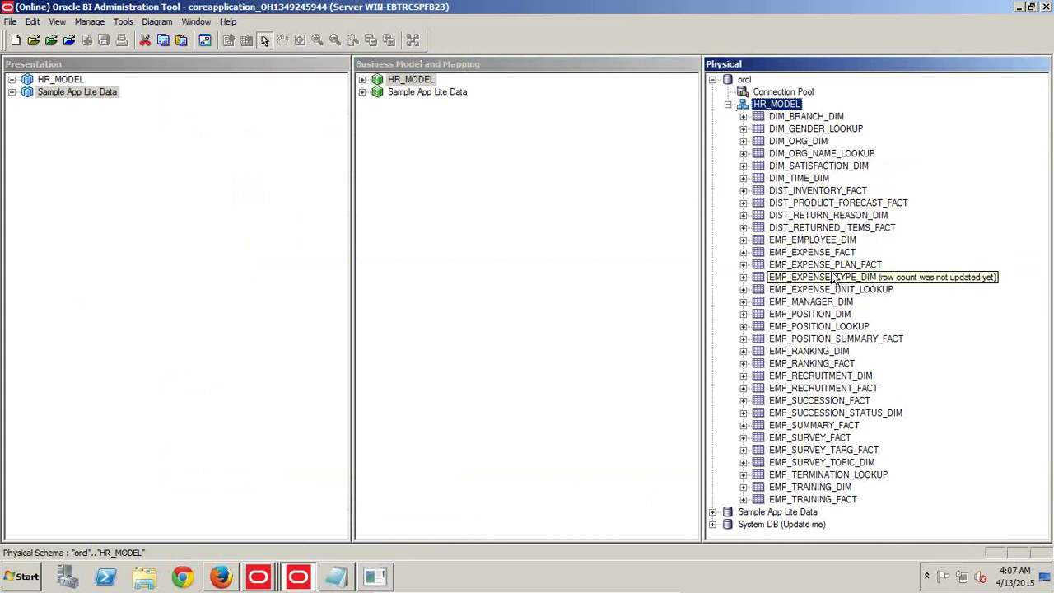
right_click(833, 241)
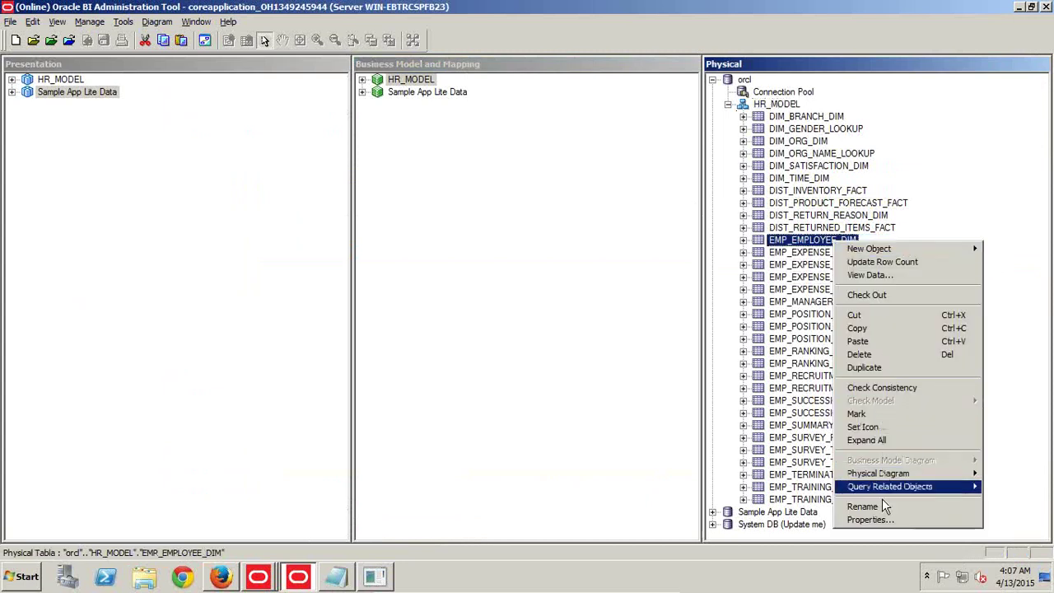
left_click(848, 520)
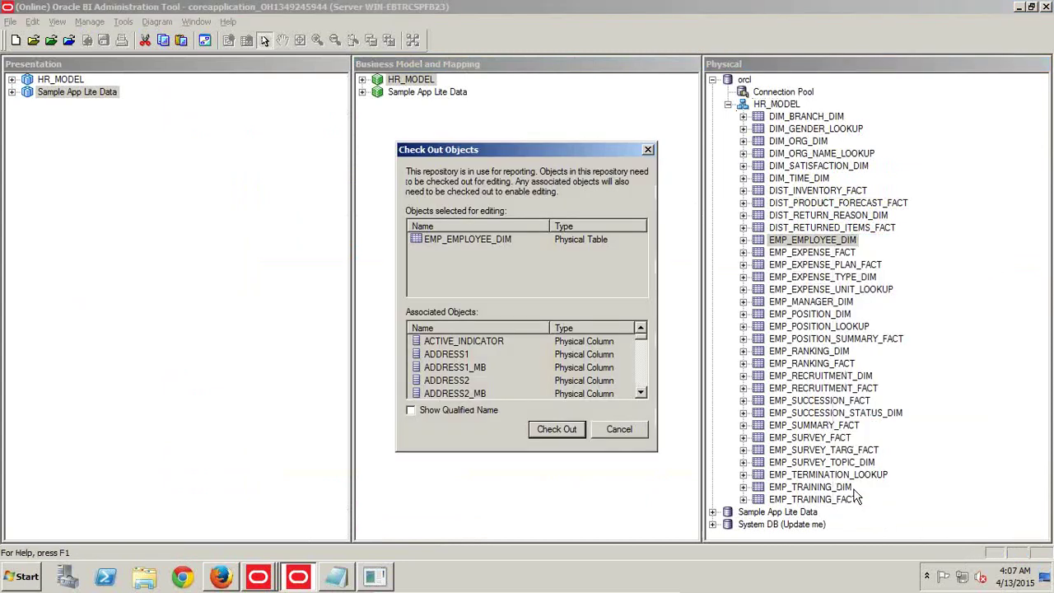
left_click(553, 430)
- Set EMP_EMPLOYEE_DIM's table type to Select and paste the copied query as its default initialization string without the trailing blank line
left_click(285, 215)
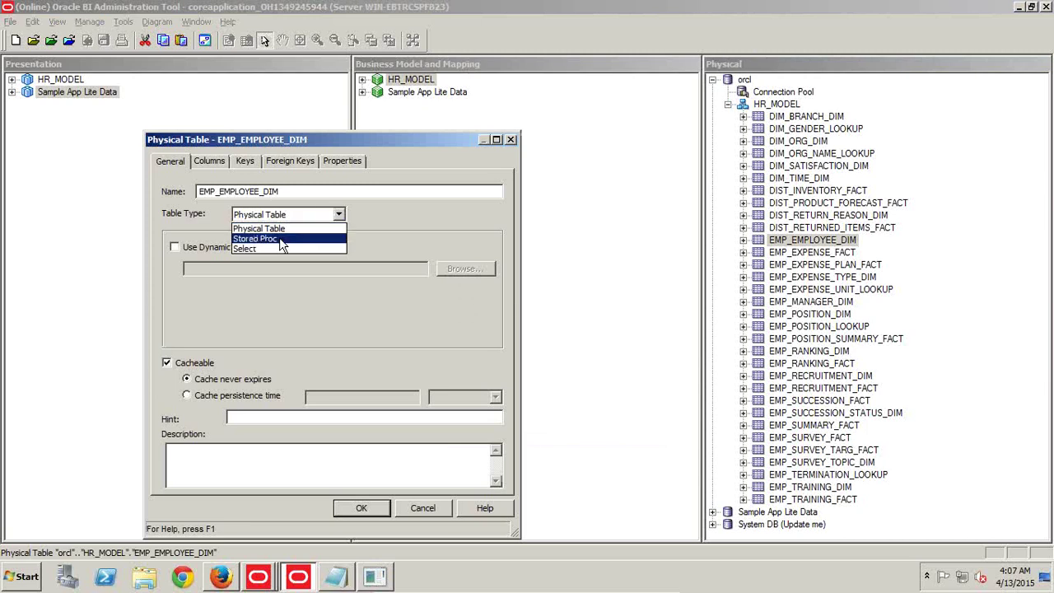
left_click(277, 248)
left_click(260, 290)
key("ctrl+v")
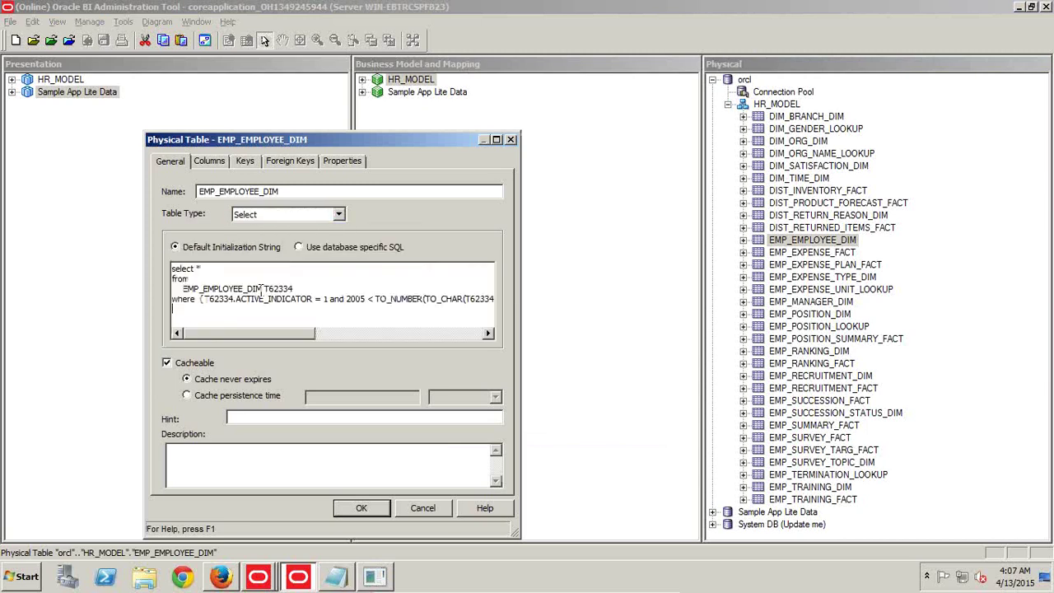
key("BackSpace")
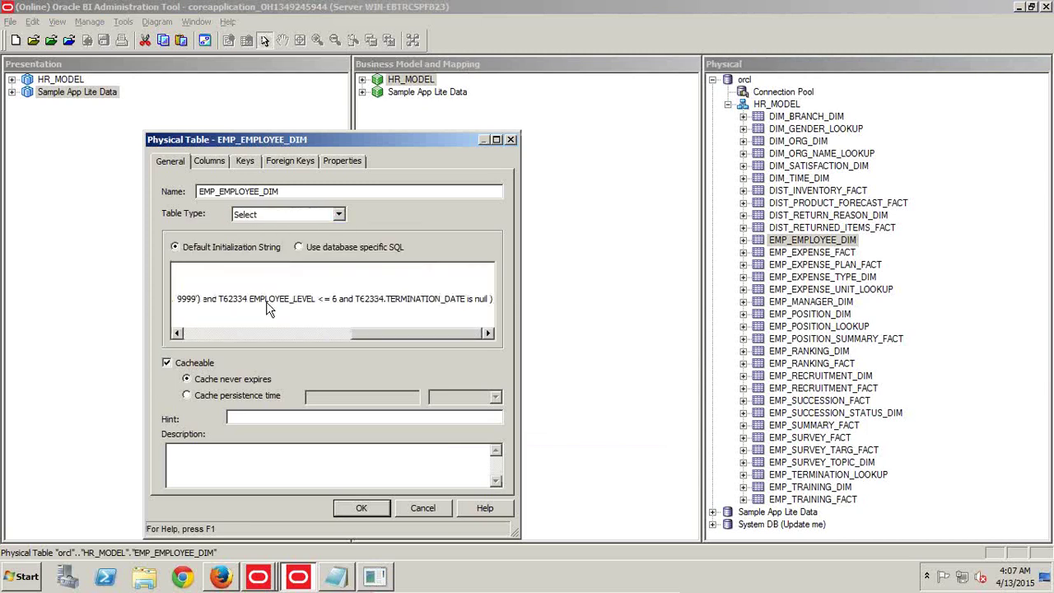
left_click(245, 336)
left_click(246, 336)
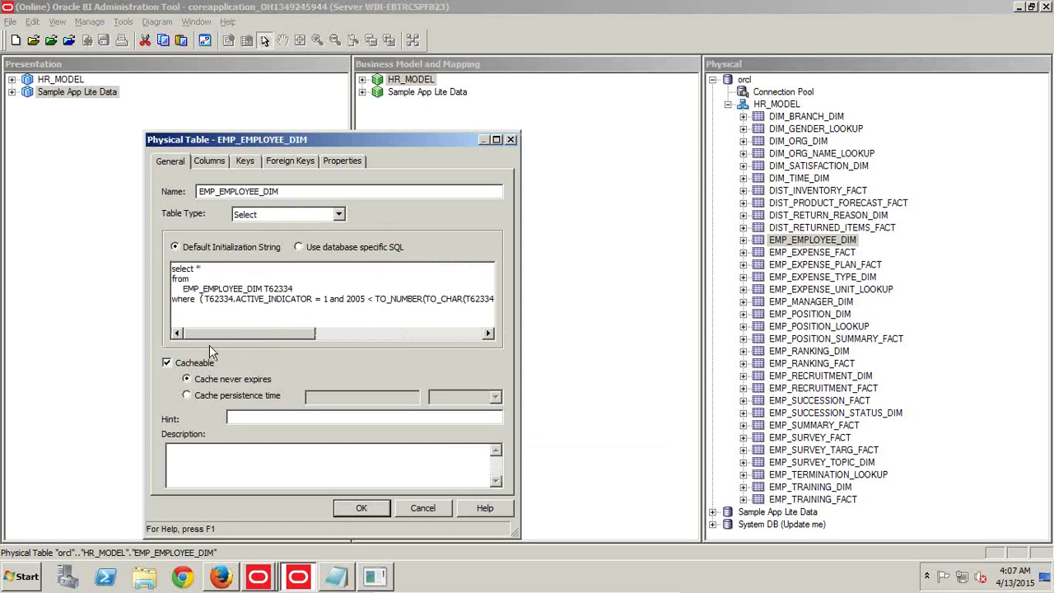
- Switch to SQL*Plus and connect to the orcl database as HR_Model with the account password
left_click(375, 576)
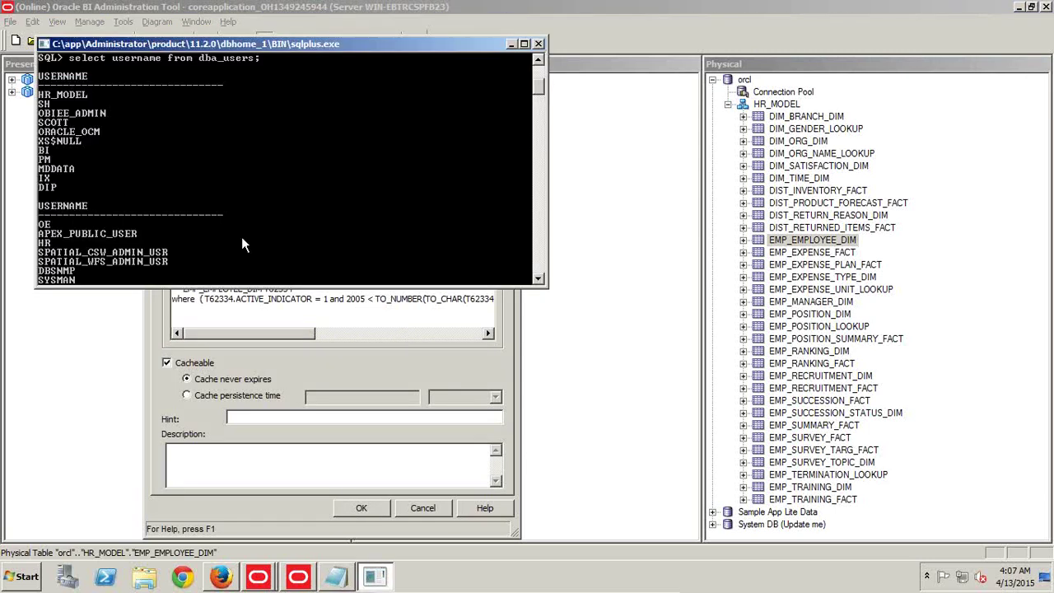
key("Return")
type("conn HR_Model/password@orcl")
key("Return")
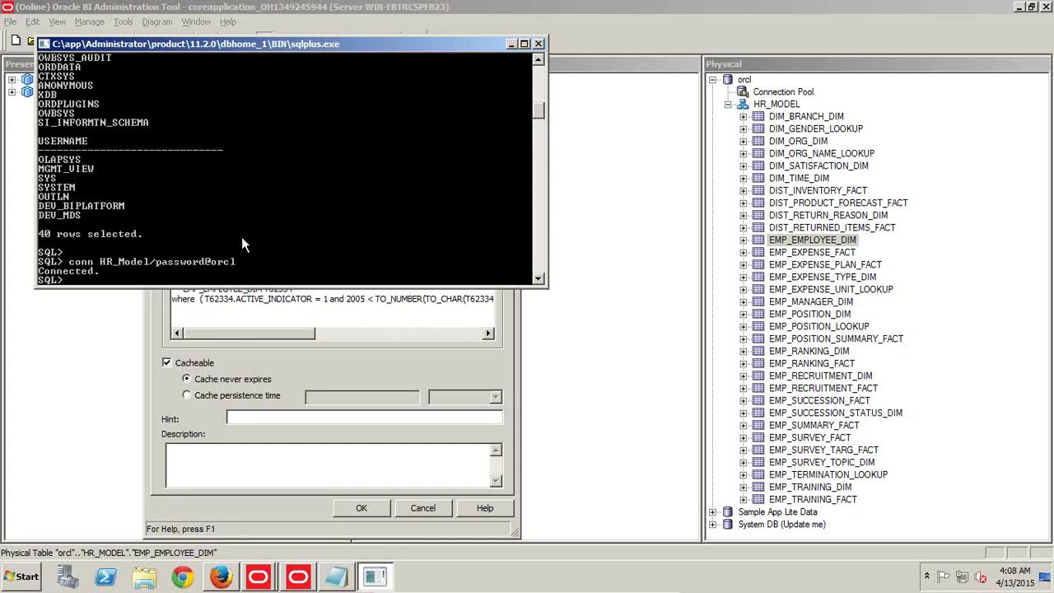
- Try to run the copied EMP_EMPLOYEE_DIM query in SQL*Plus, resubmitting its where clause with a terminating semicolon
left_click(46, 44)
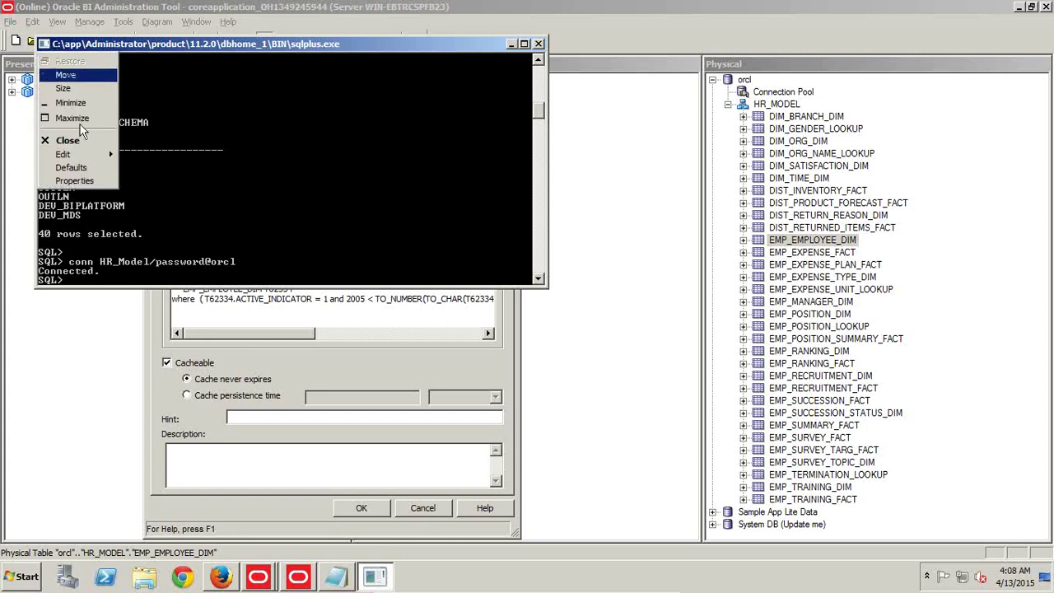
mouse_move(92, 158)
left_click(137, 182)
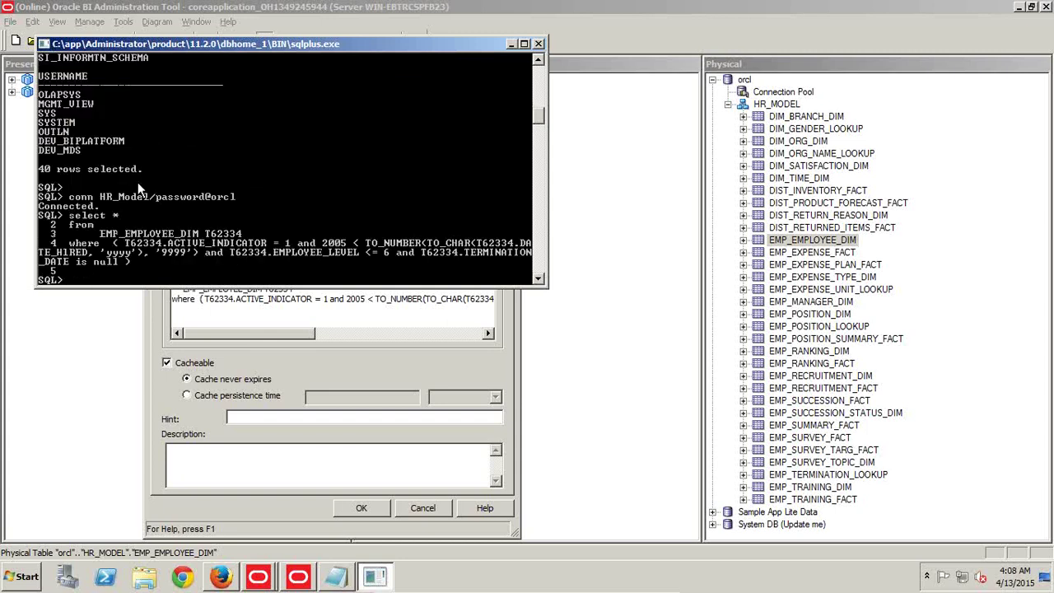
key("Return")
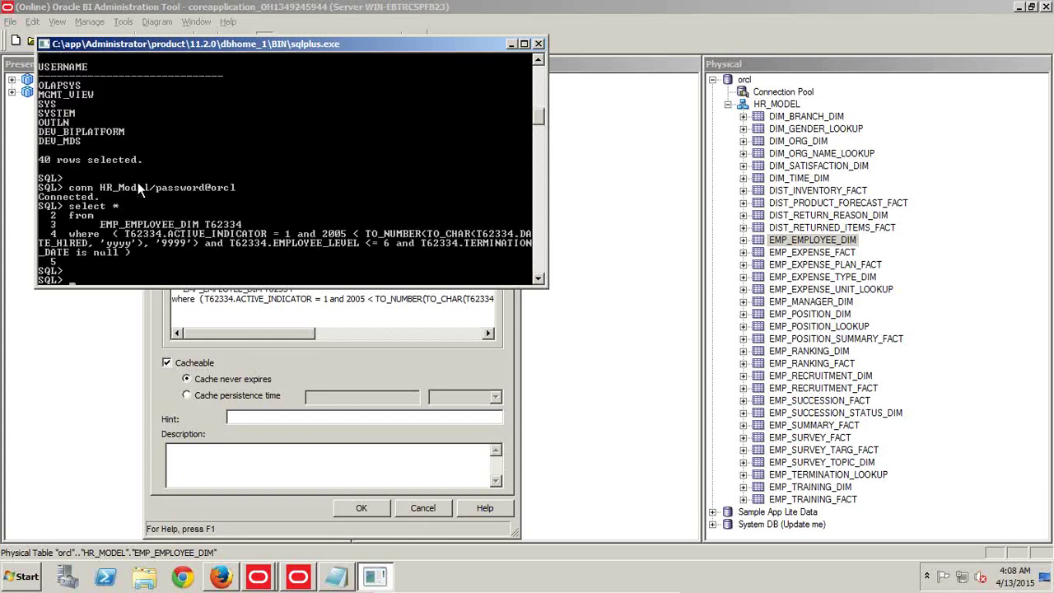
key("Up")
type(";")
key("Return")
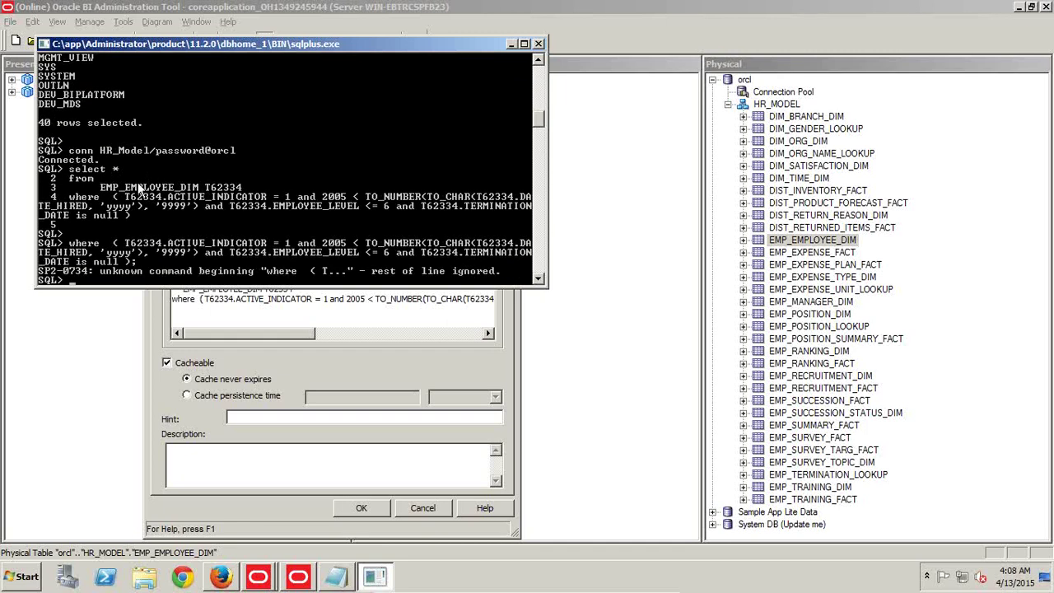
- Copy the complete select statement from EMP_EMPLOYEE_DIM's initialization string and run it in SQL*Plus to test it
key("alt+Tab")
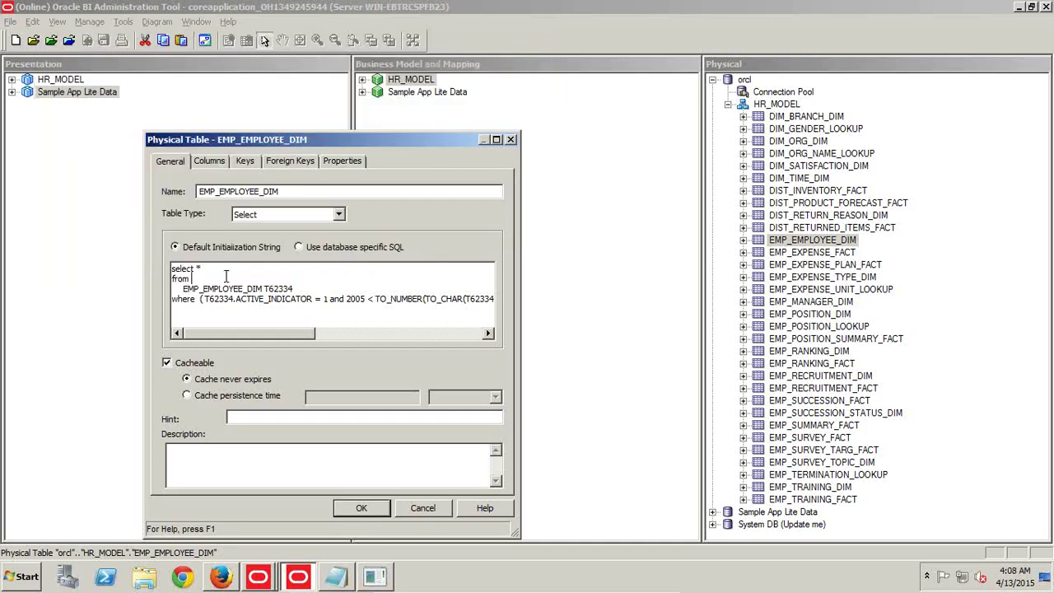
key("ctrl+a")
key("alt+Tab")
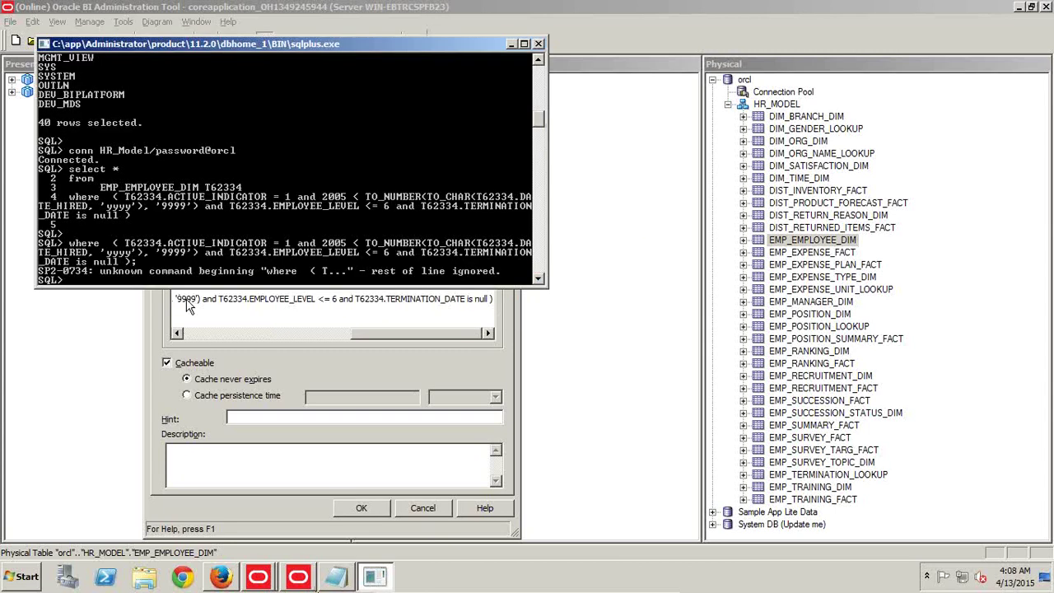
left_click(46, 44)
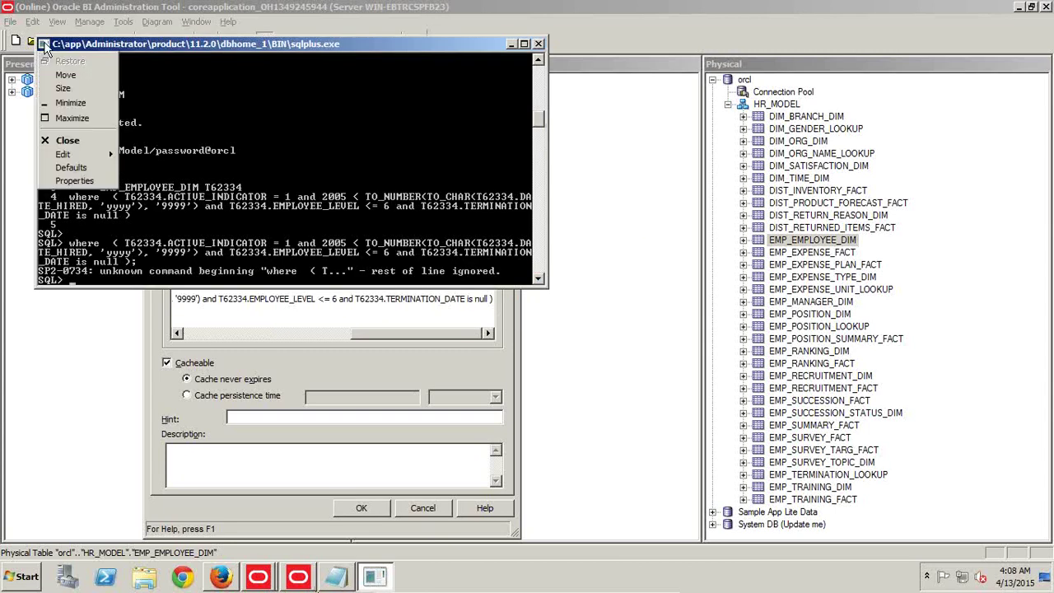
mouse_move(66, 155)
left_click(139, 180)
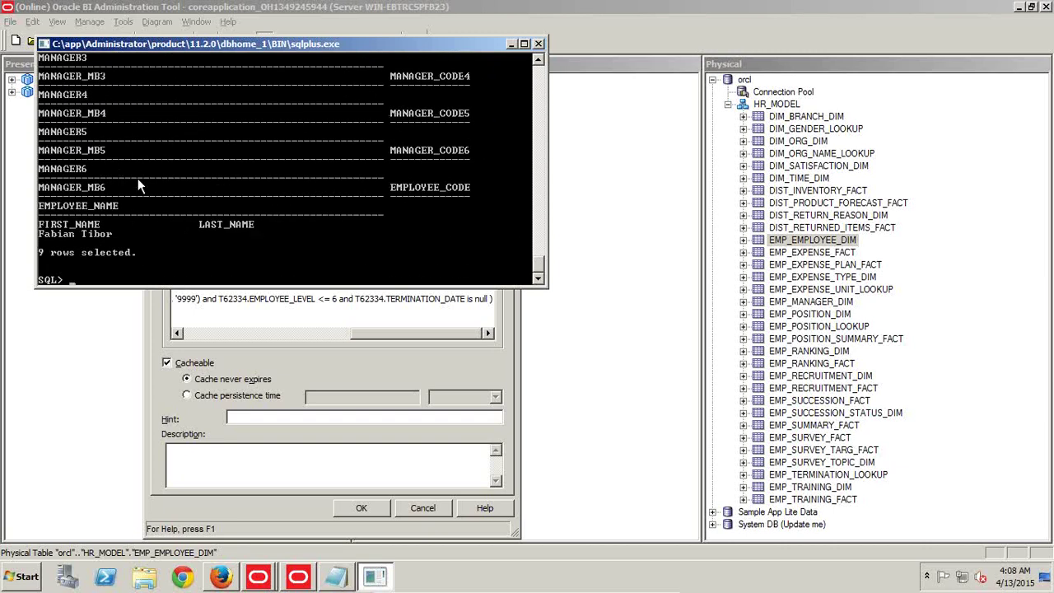
- Accept the EMP_EMPLOYEE_DIM table changes and save the repository with a global consistency check
left_click(361, 507)
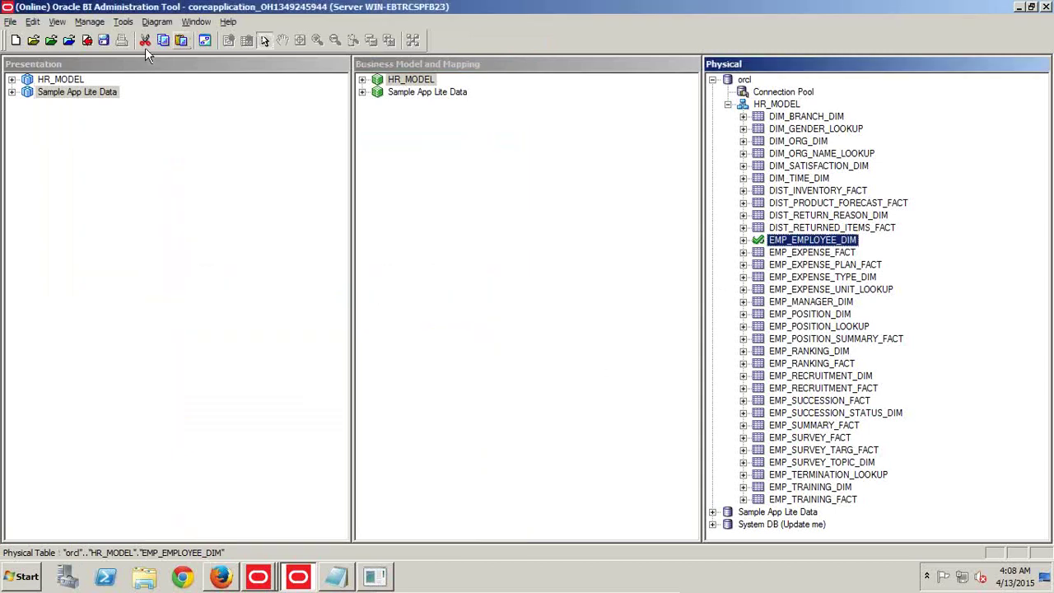
left_click(105, 40)
left_click(557, 319)
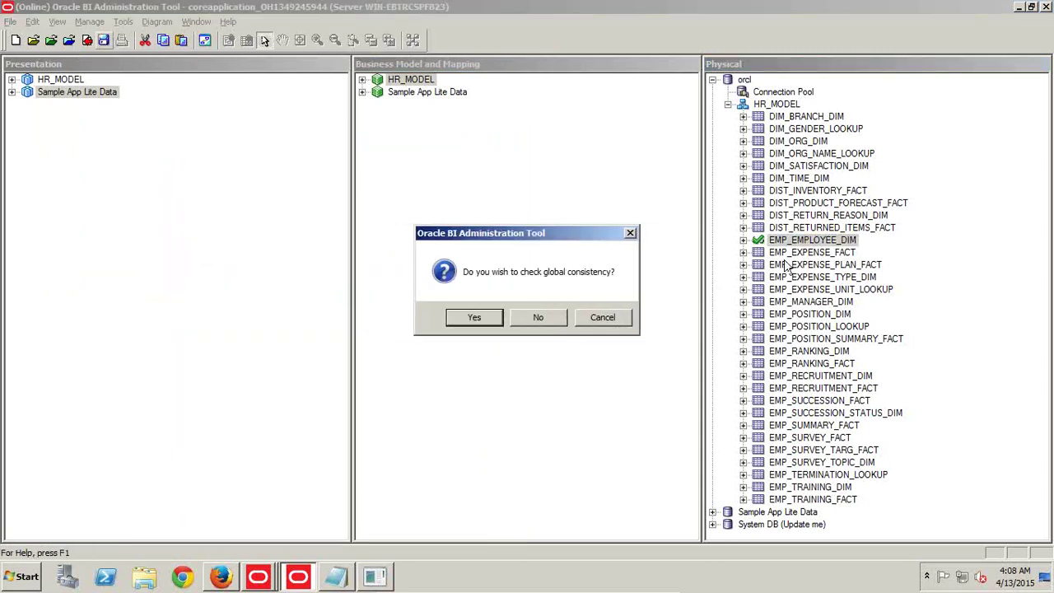
left_click(476, 321)
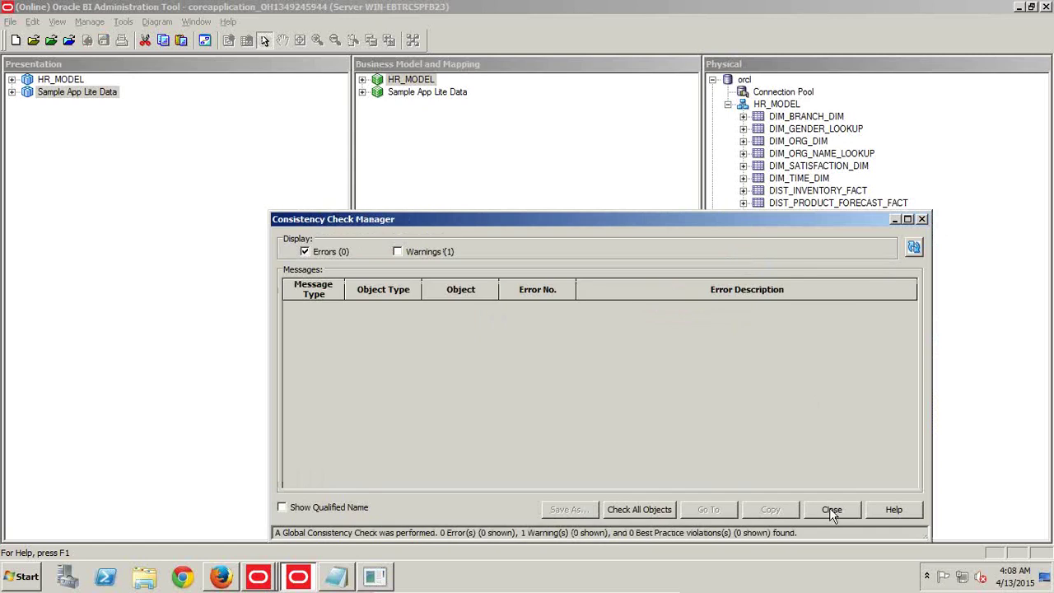
left_click(829, 506)
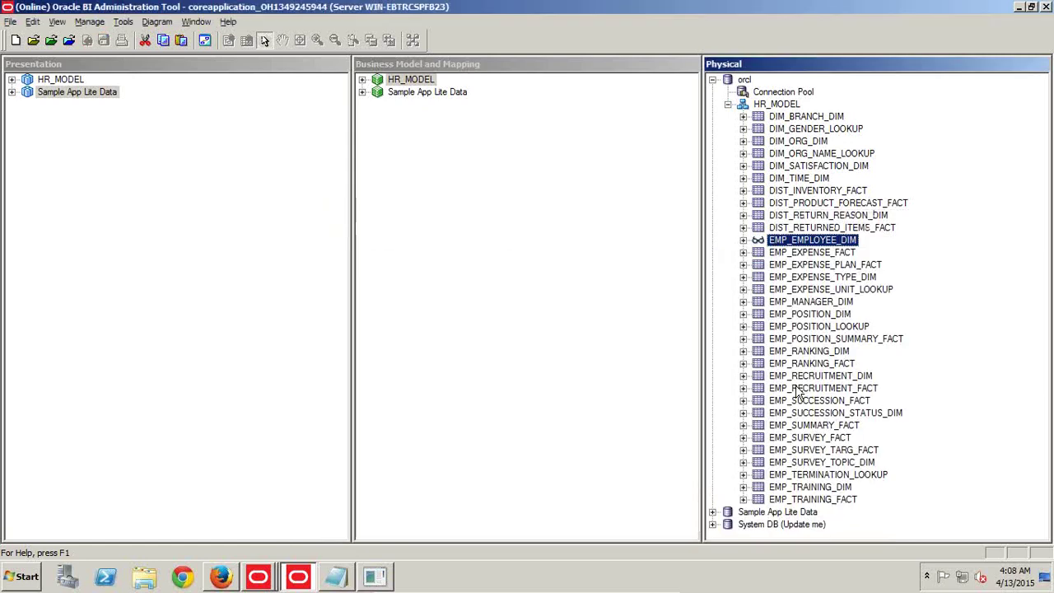
- Update the row count of EMP_EMPLOYEE_DIM, checking out the table and its associated columns
right_click(773, 242)
left_click(974, 258)
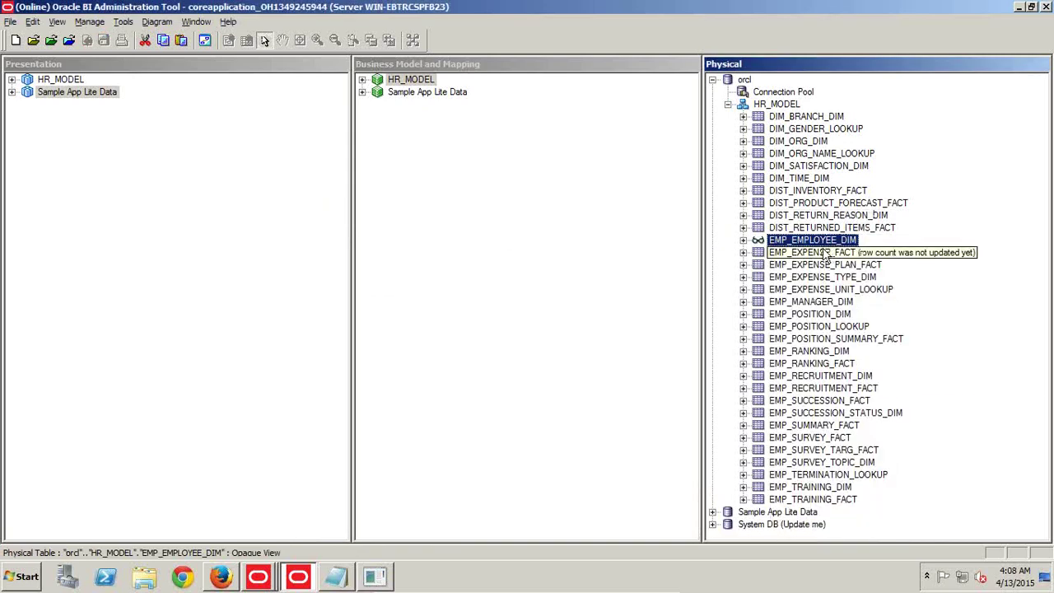
right_click(831, 244)
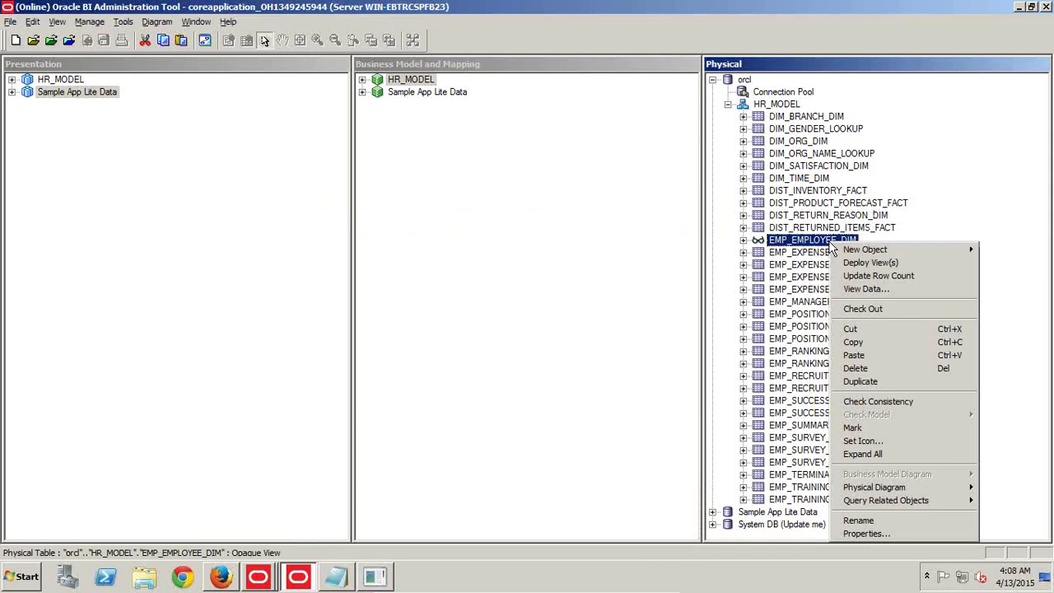
left_click(860, 277)
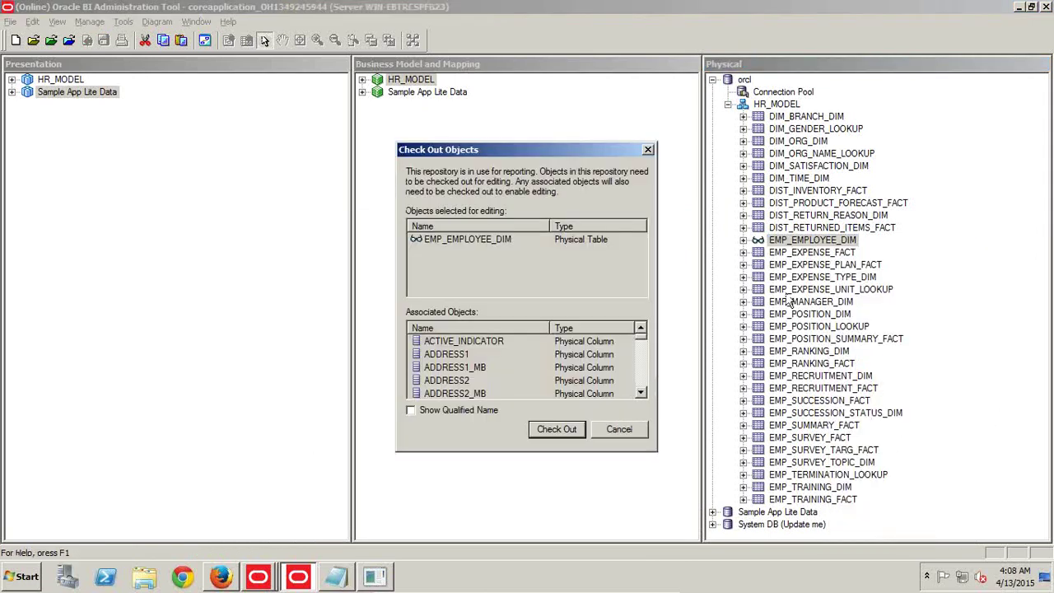
left_click(541, 431)
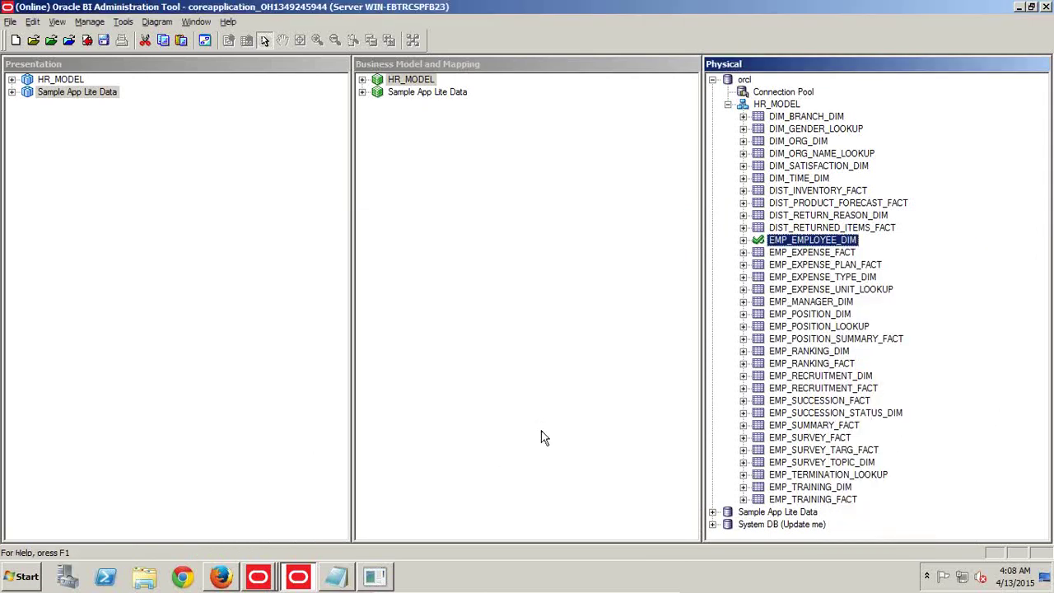
- Save the repository with the updated row count and run the global consistency check again
left_click(103, 39)
left_click(547, 322)
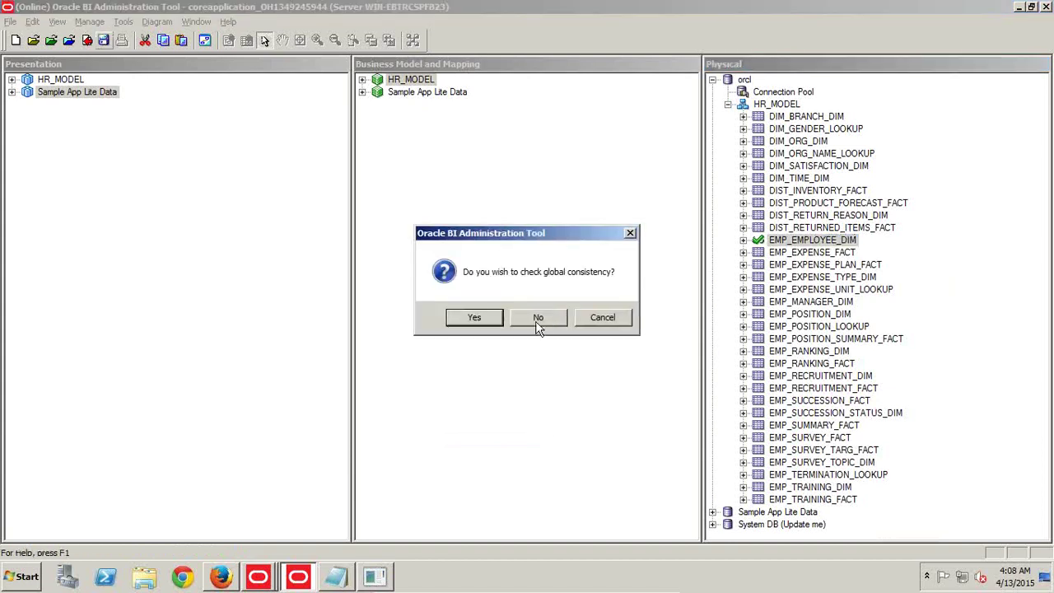
left_click(475, 320)
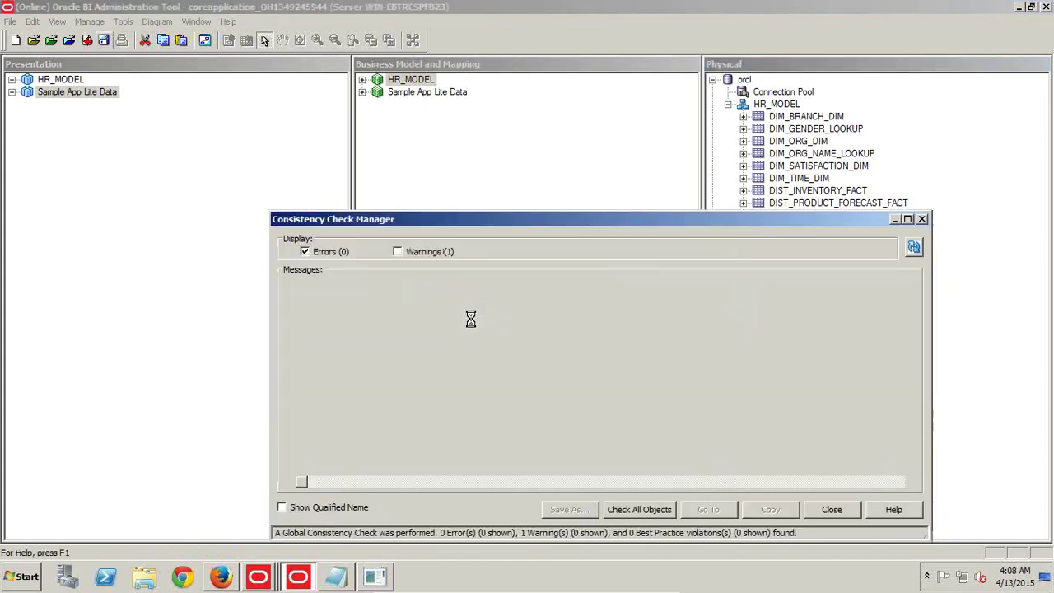
left_click(830, 509)
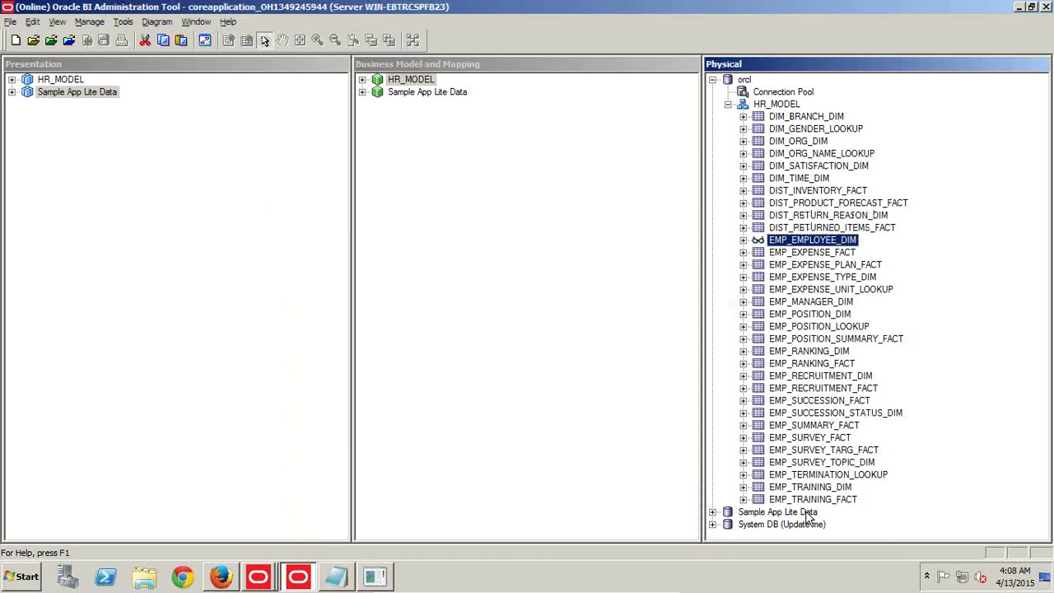
- Write the sample statement select count(*) from xxxxx below the existing query in Notepad
left_click(337, 576)
left_click(396, 339)
type("sele")
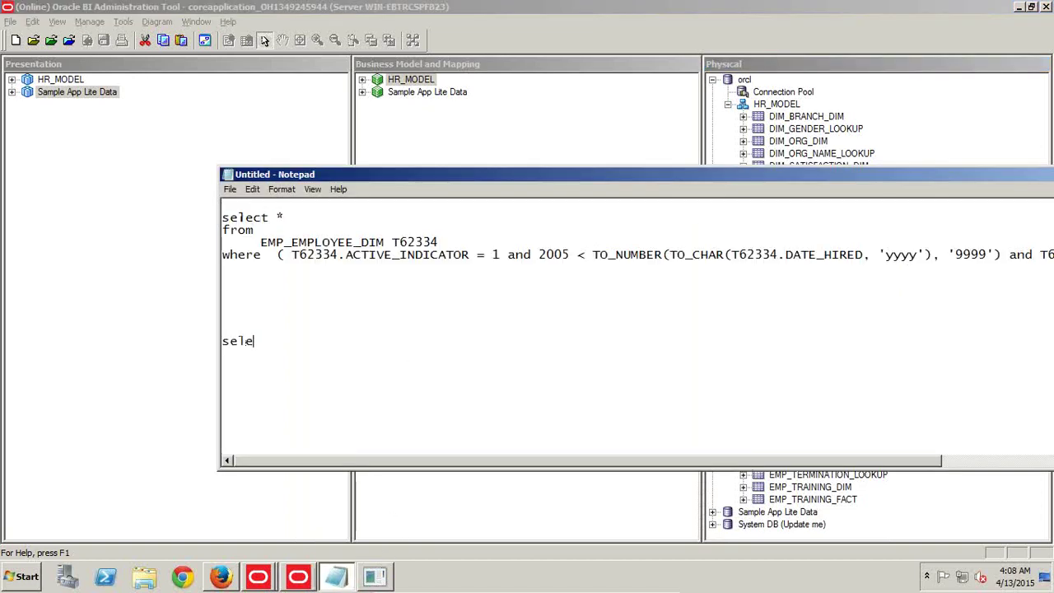
type("ct count(*) from xxxxx")
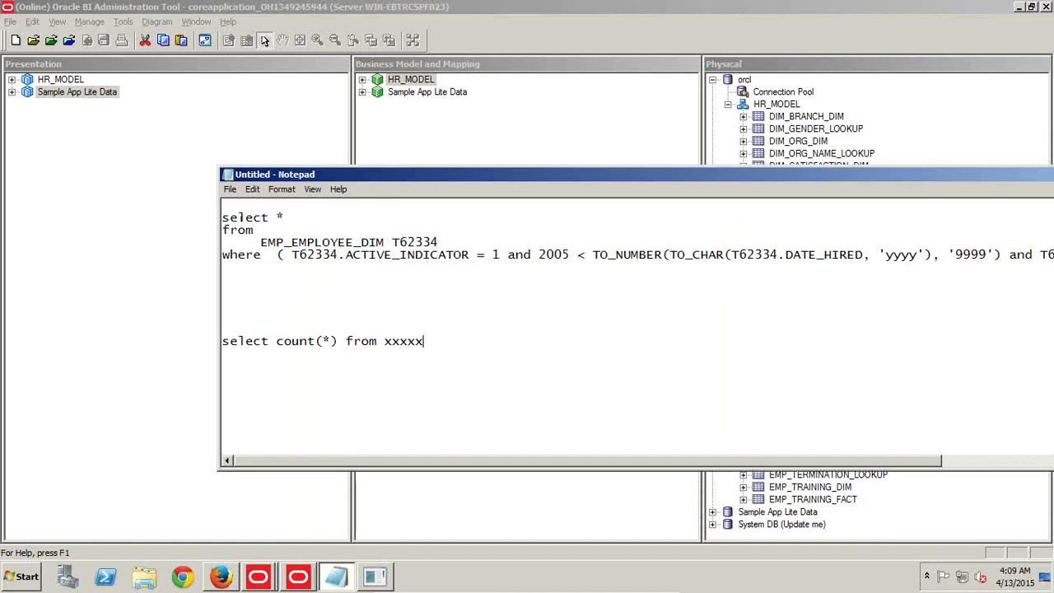
left_click(298, 577)
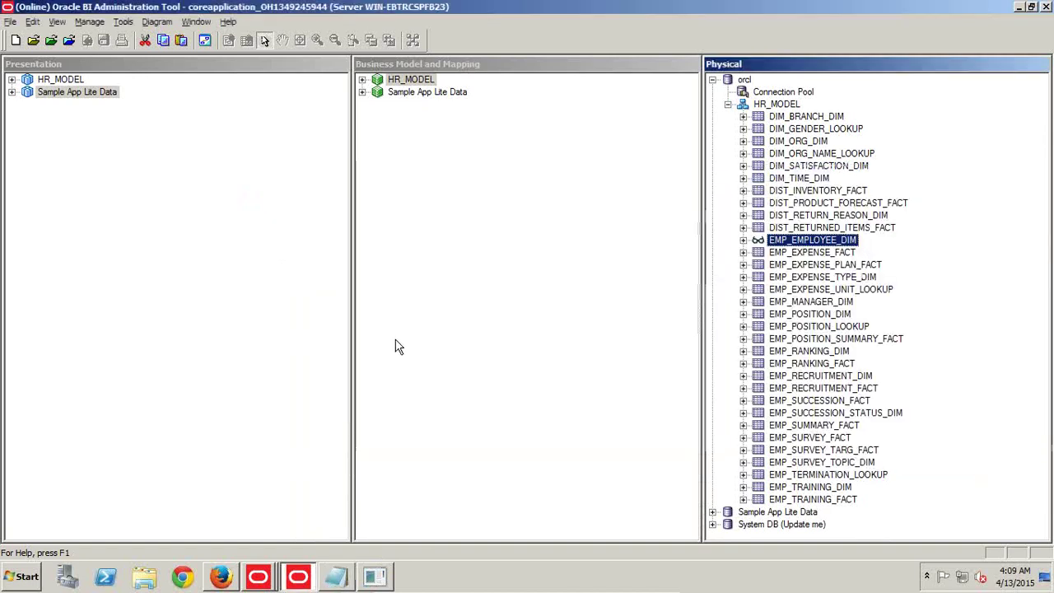
left_click(728, 104)
left_click(728, 105)
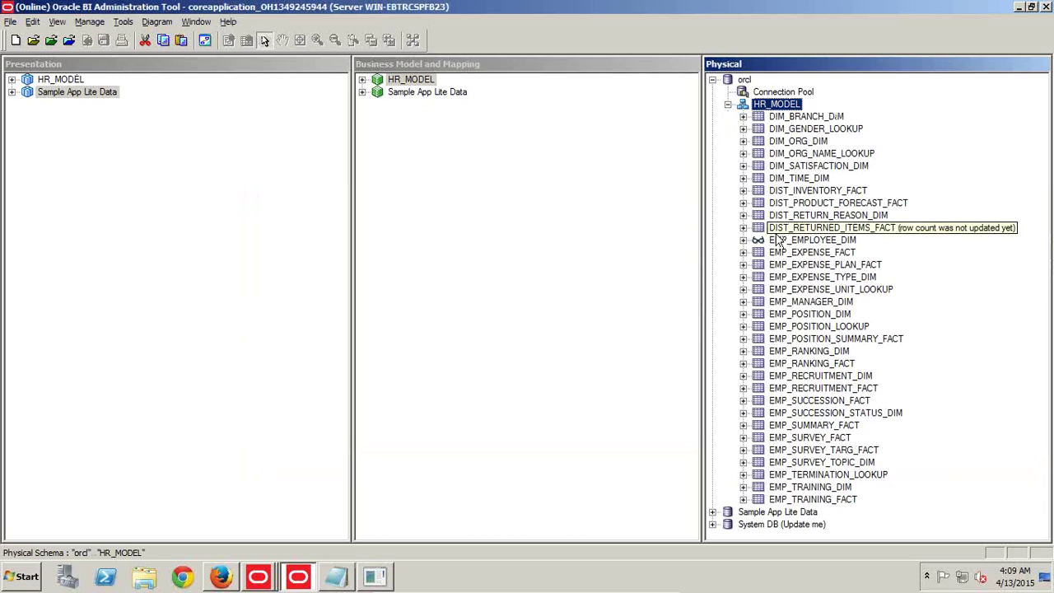
key("alt+Tab")
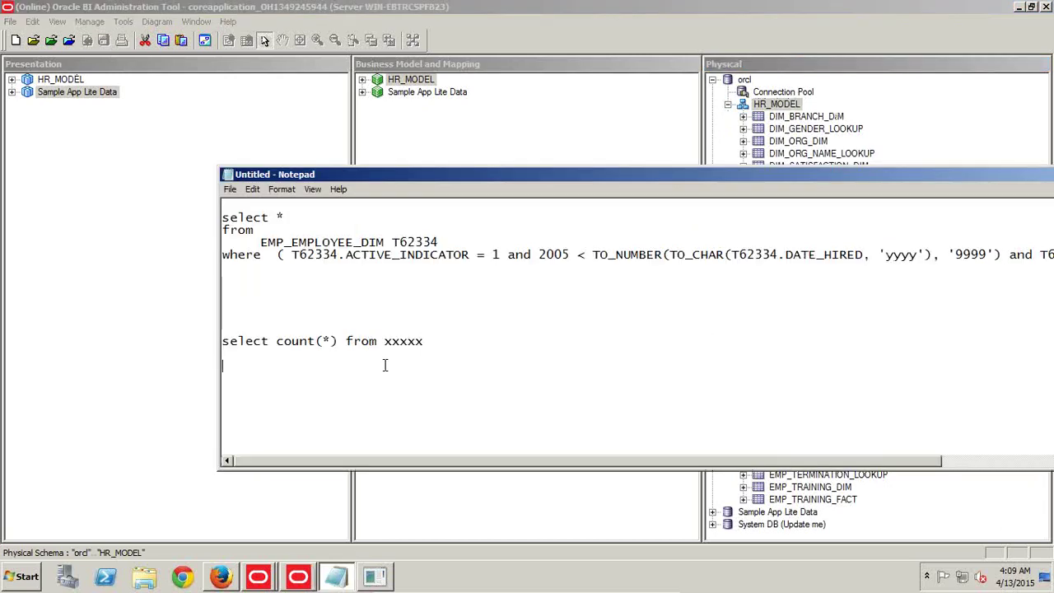
- Add the sample statements select * from table_name and select * from (select * .....) on separate lines below the count statement
type("select * from table_an")
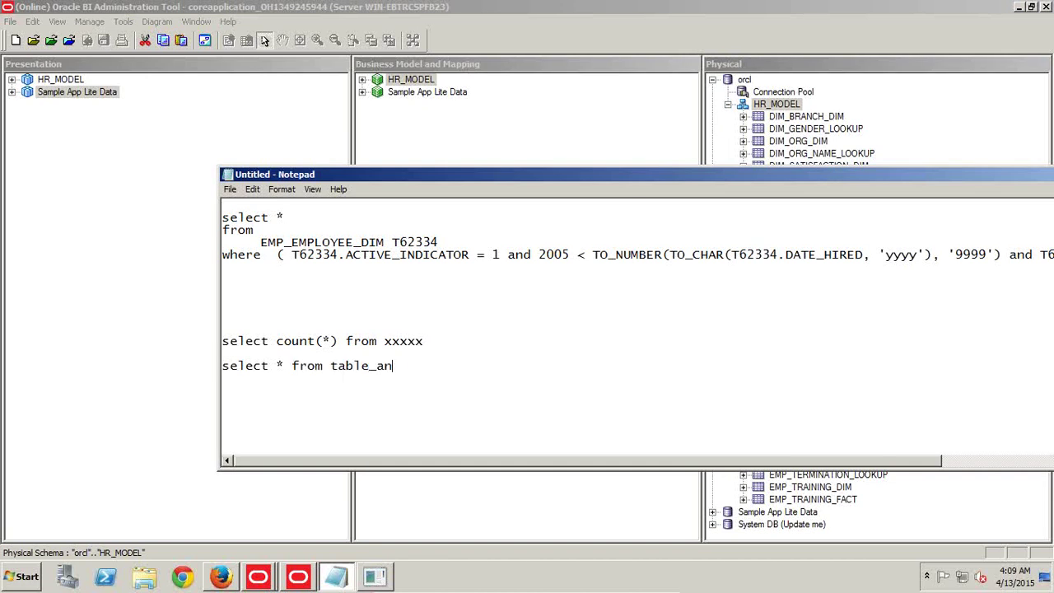
key("BackSpace")
key("BackSpace")
type("nam")
type("e sele")
type("ct * from")
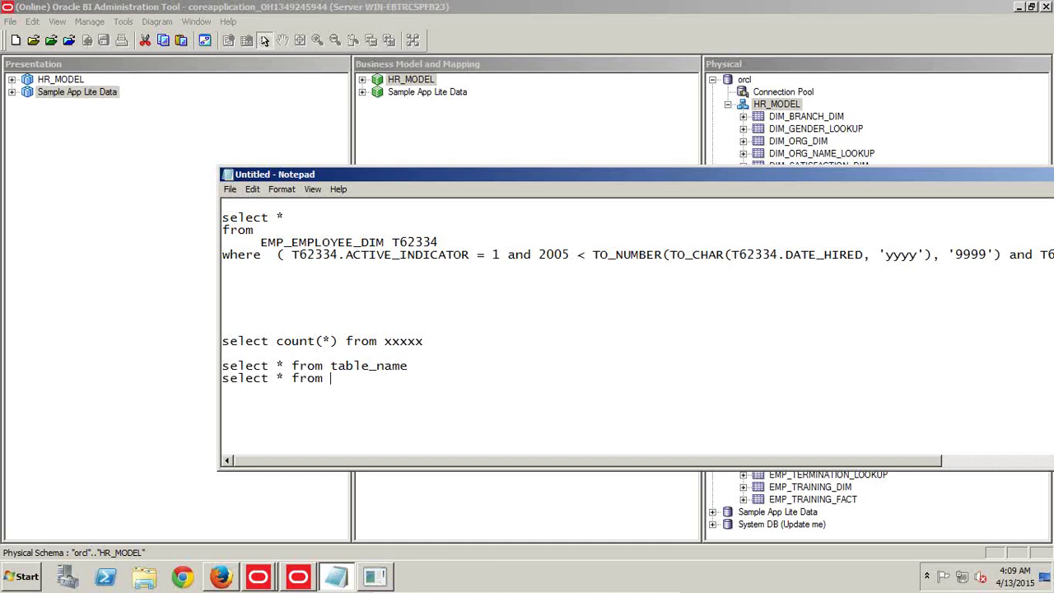
type(" (select * .....")
- Switch to Firefox and start a new analysis on the HR_MODEL subject area, discarding the unsaved one
left_click(551, 8)
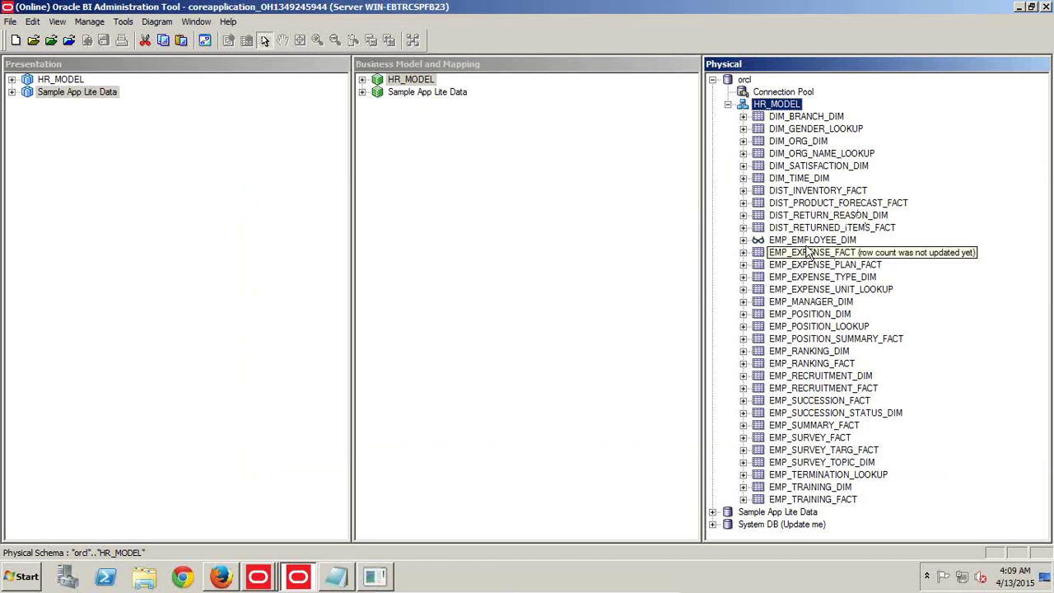
left_click(220, 576)
left_click(15, 39)
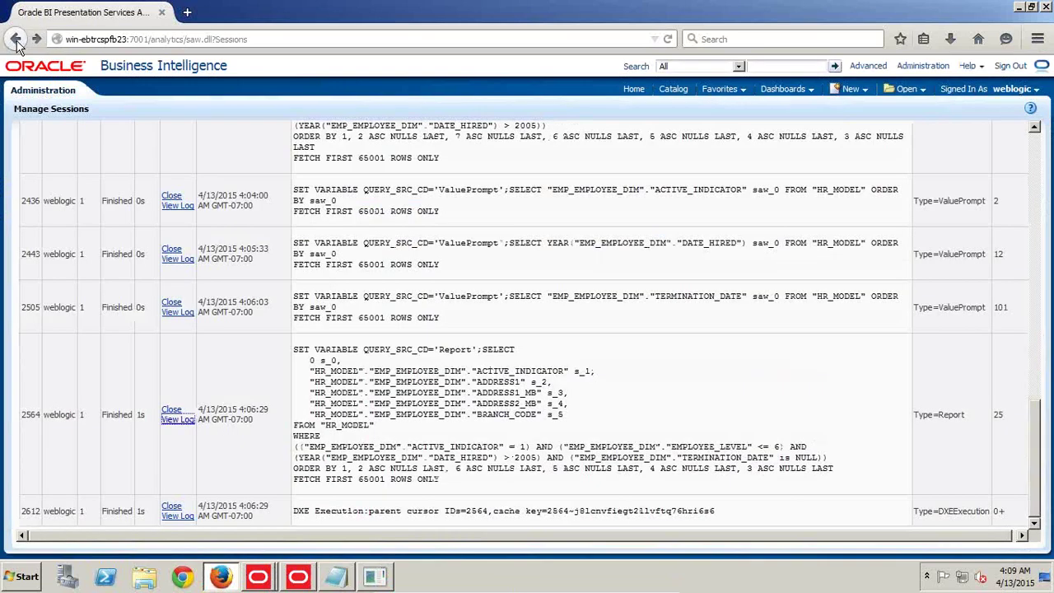
left_click(16, 39)
left_click(16, 39)
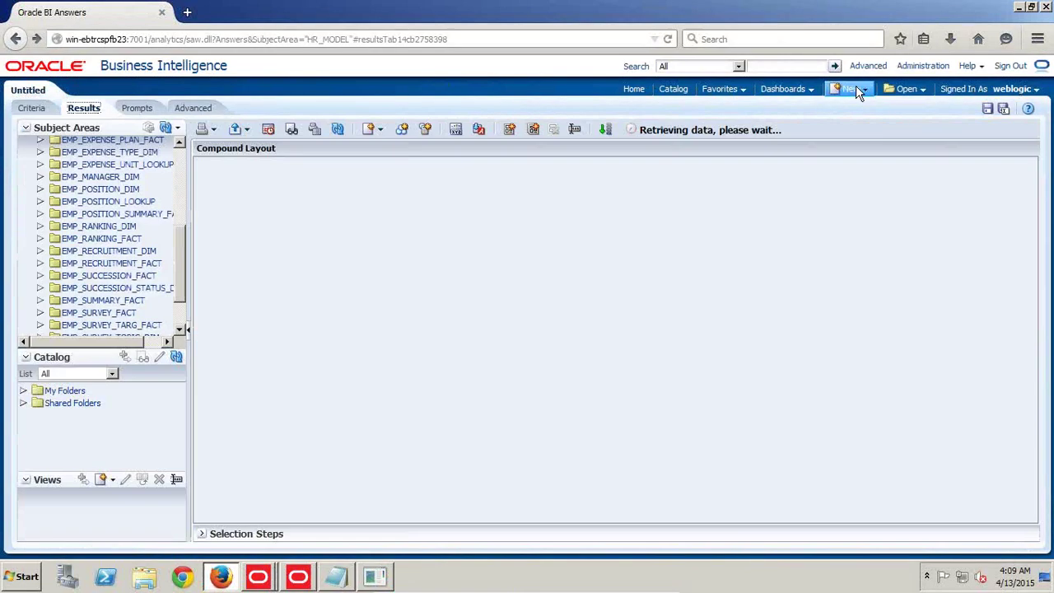
left_click(851, 89)
left_click(856, 132)
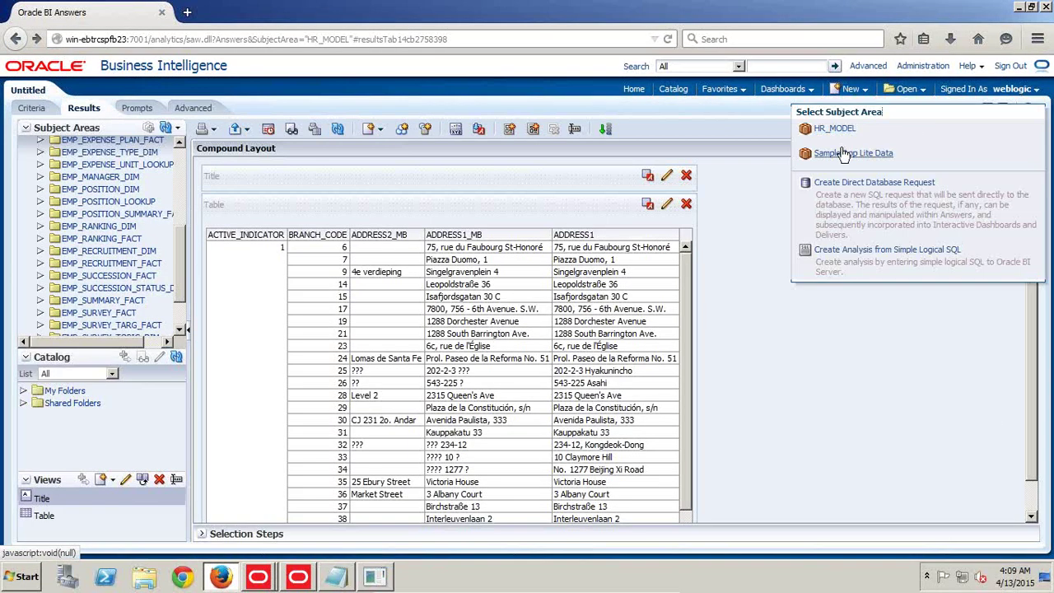
left_click(834, 129)
left_click(609, 274)
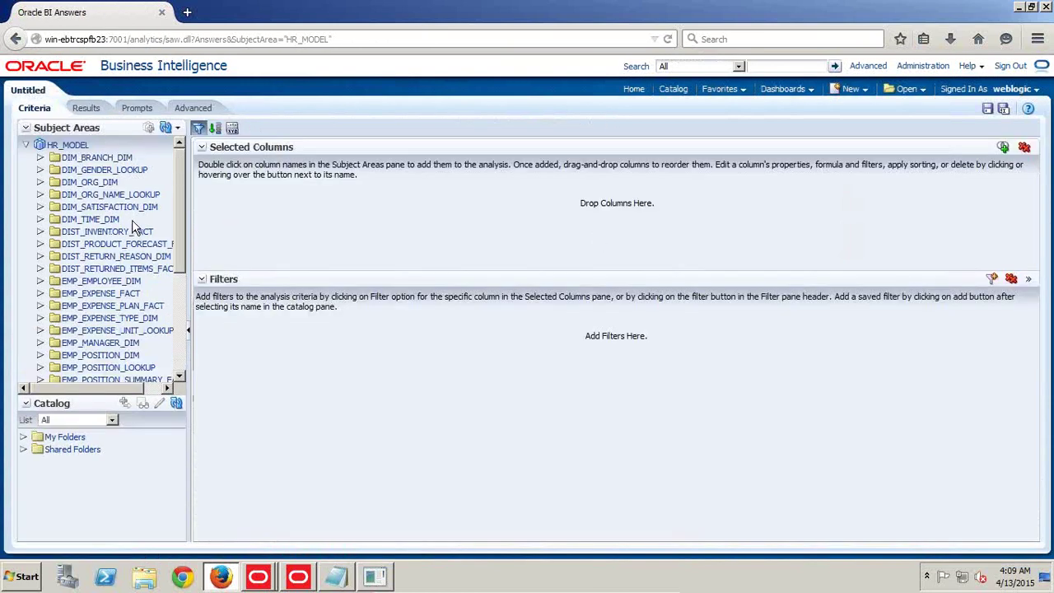
- Add ACTIVE_INDICATOR, LAST_NAME, FIRST_NAME and ADDRESS1 from EMP_EMPLOYEE_DIM to the analysis and display its results
left_click_drag(182, 229, 187, 292)
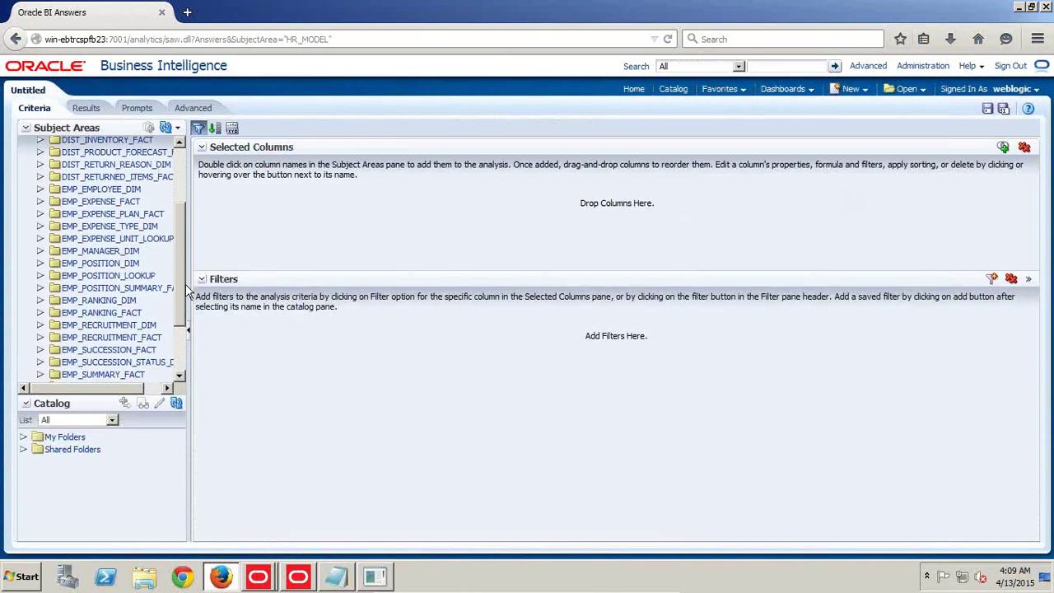
left_click(41, 250)
left_click(41, 251)
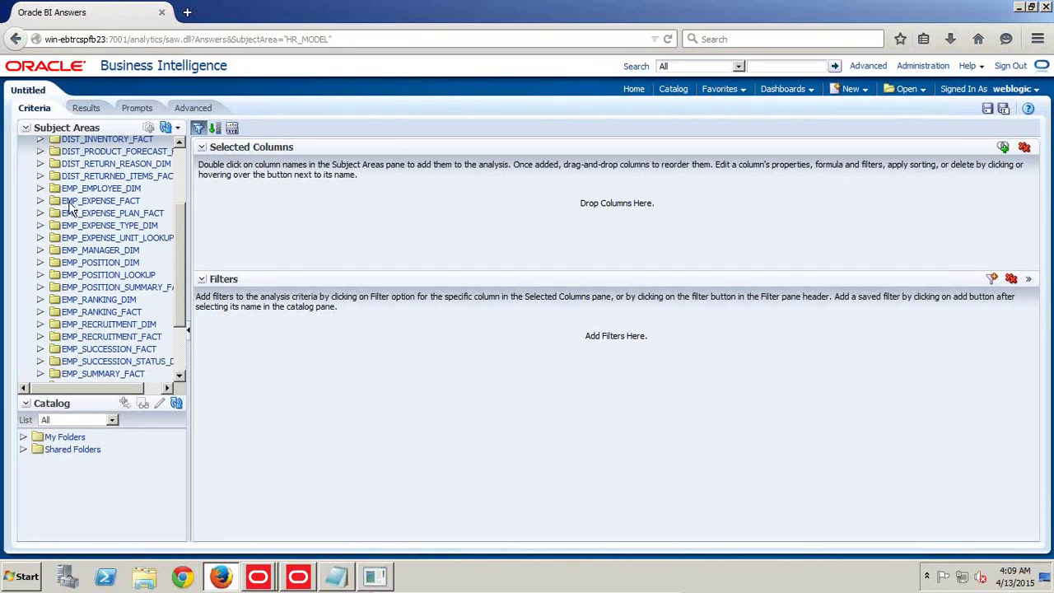
left_click(41, 189)
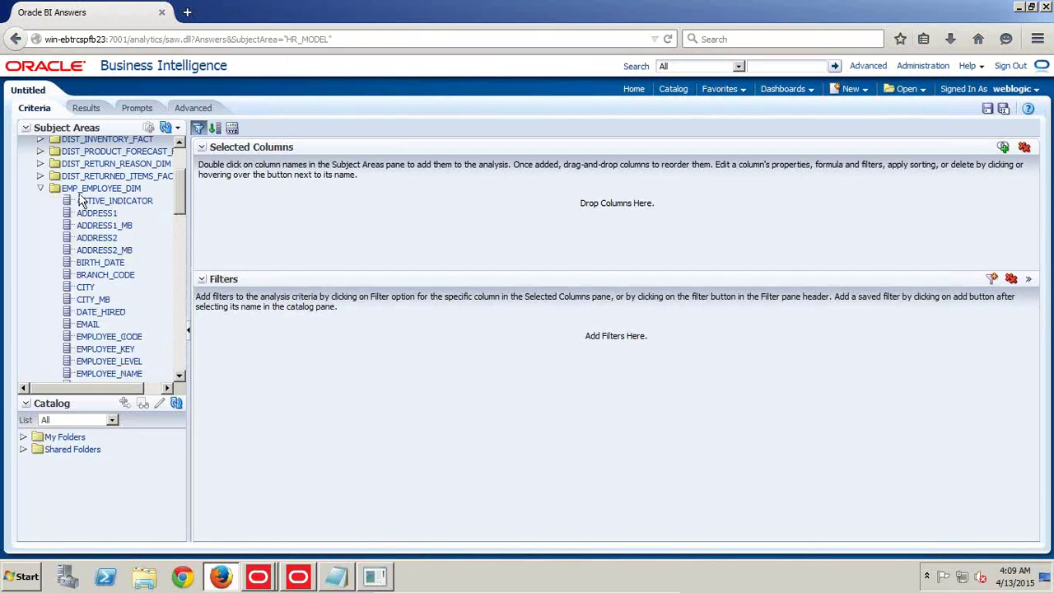
scroll(105, 321, "down", 3)
left_click(106, 334)
scroll(105, 333, "down", 2)
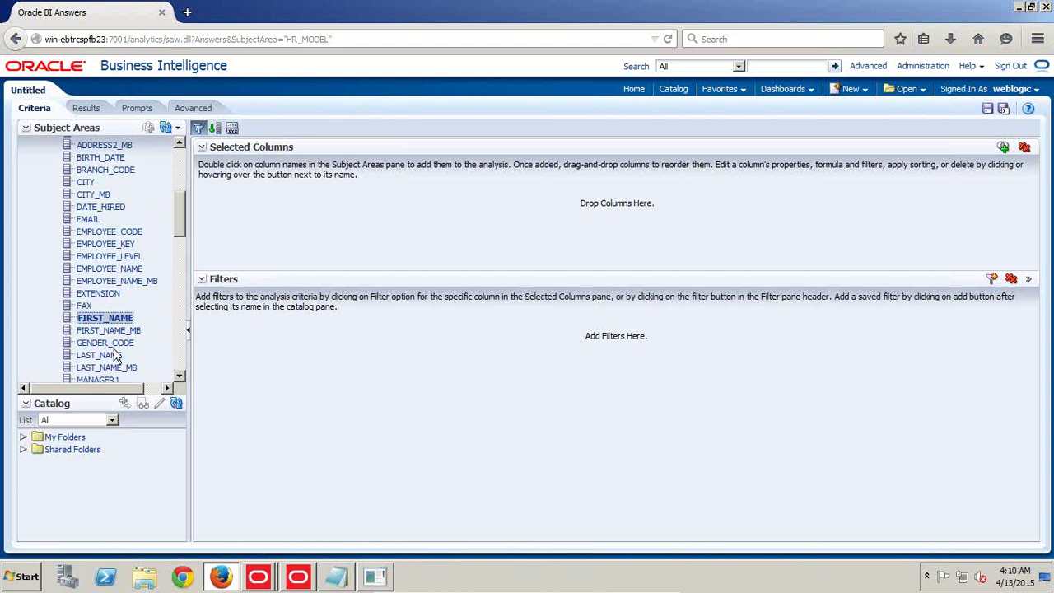
left_click(111, 317, "ctrl")
left_click_drag(112, 317, 315, 240)
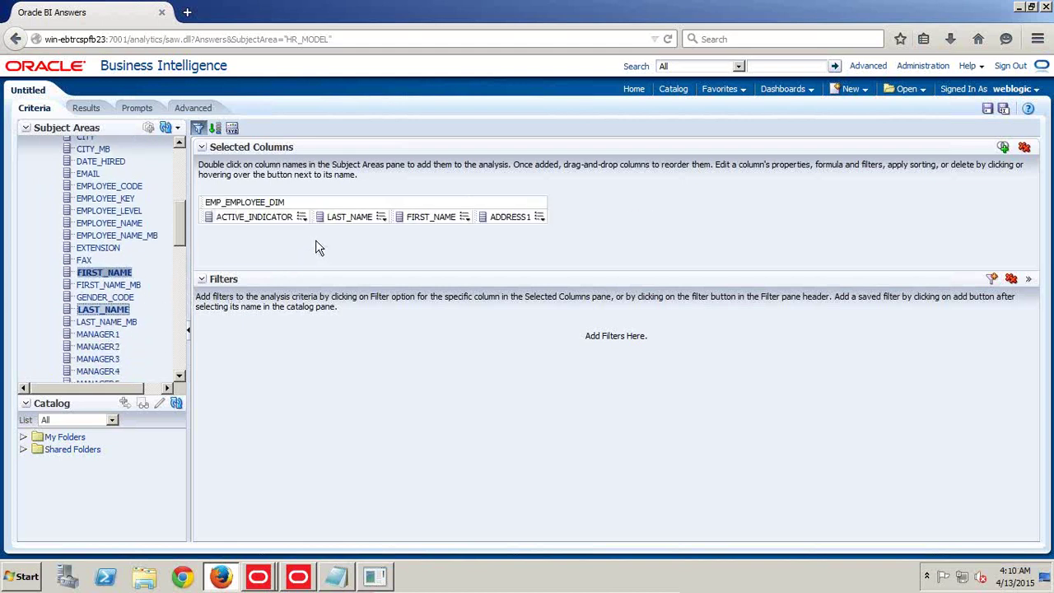
left_click(91, 111)
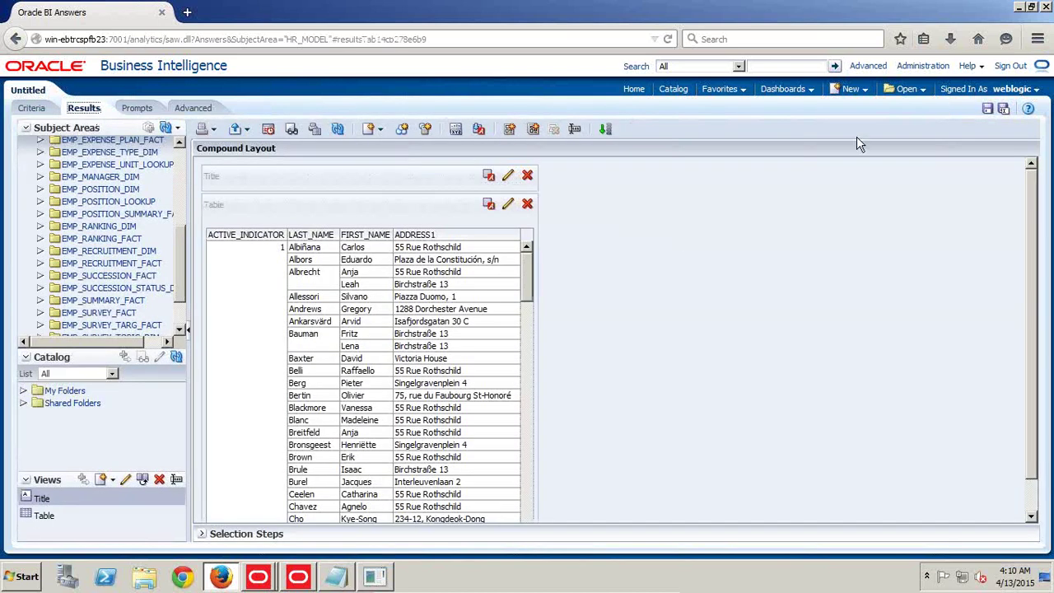
- Leave the analysis for Manage Sessions in Administration and examine the log of the latest employee report query
left_click(923, 66)
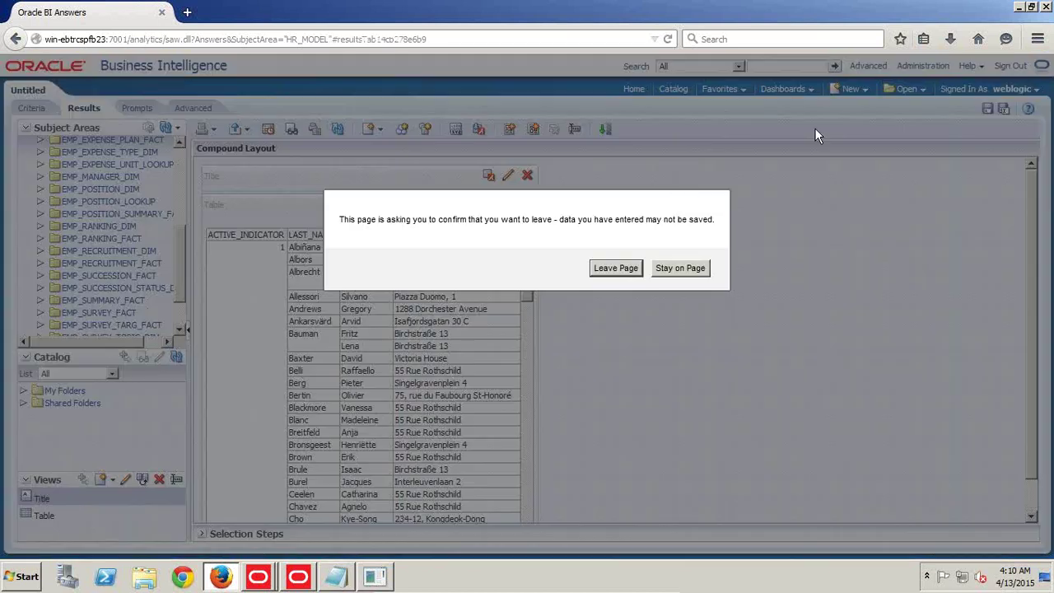
left_click(602, 277)
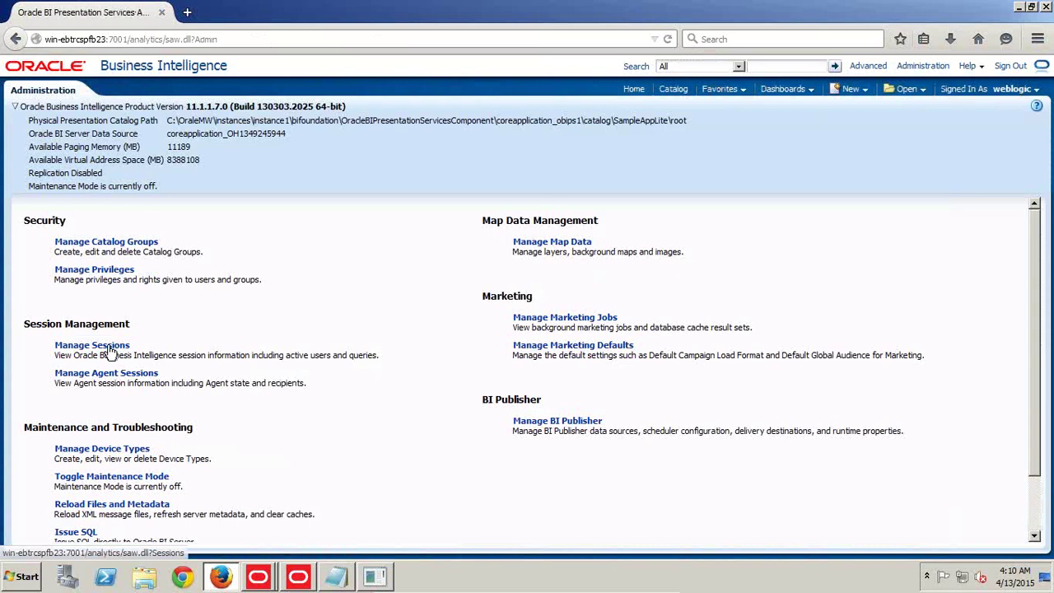
left_click(92, 345)
scroll(345, 436, "down", 6)
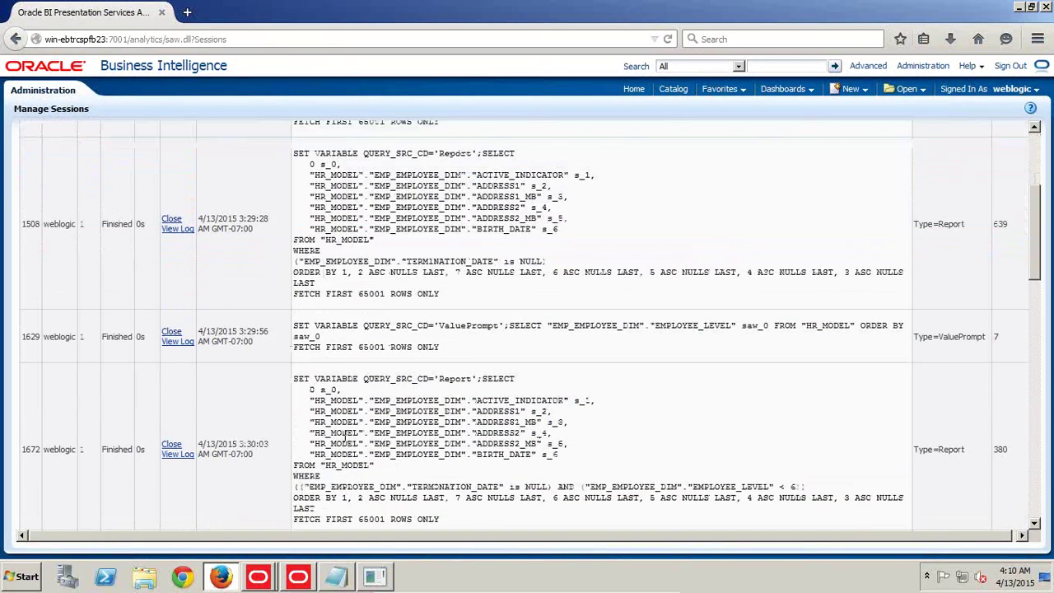
scroll(345, 437, "down", 8)
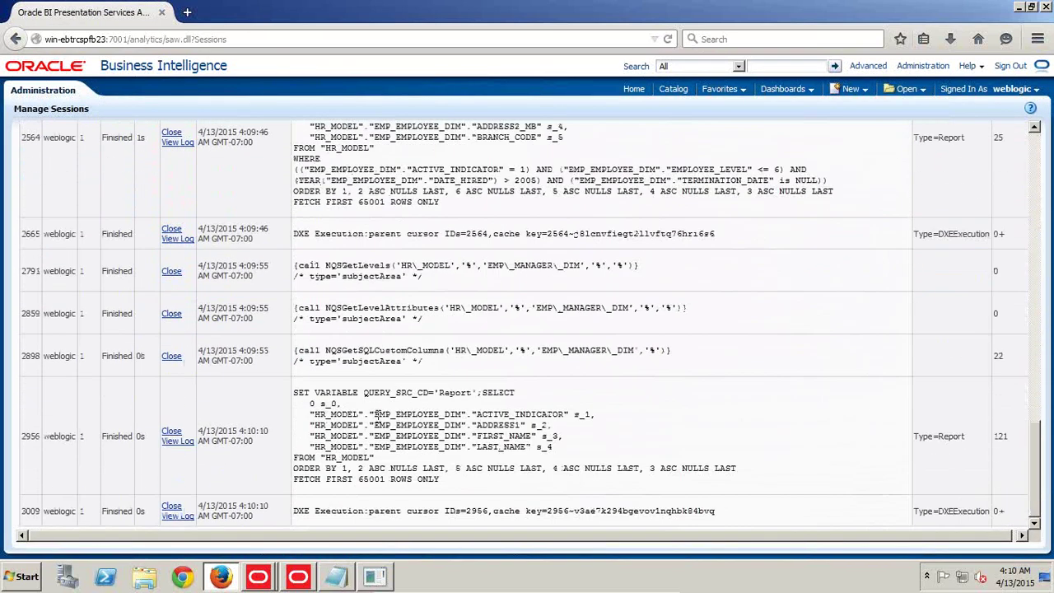
left_click(177, 441)
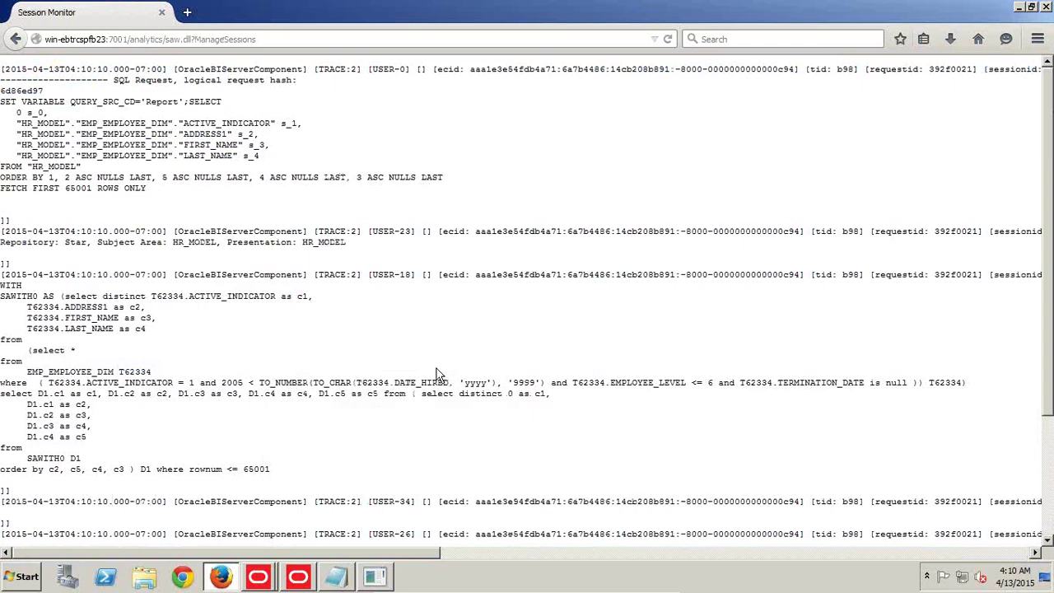
scroll(436, 371, "down", 4)
scroll(439, 380, "up", 3)
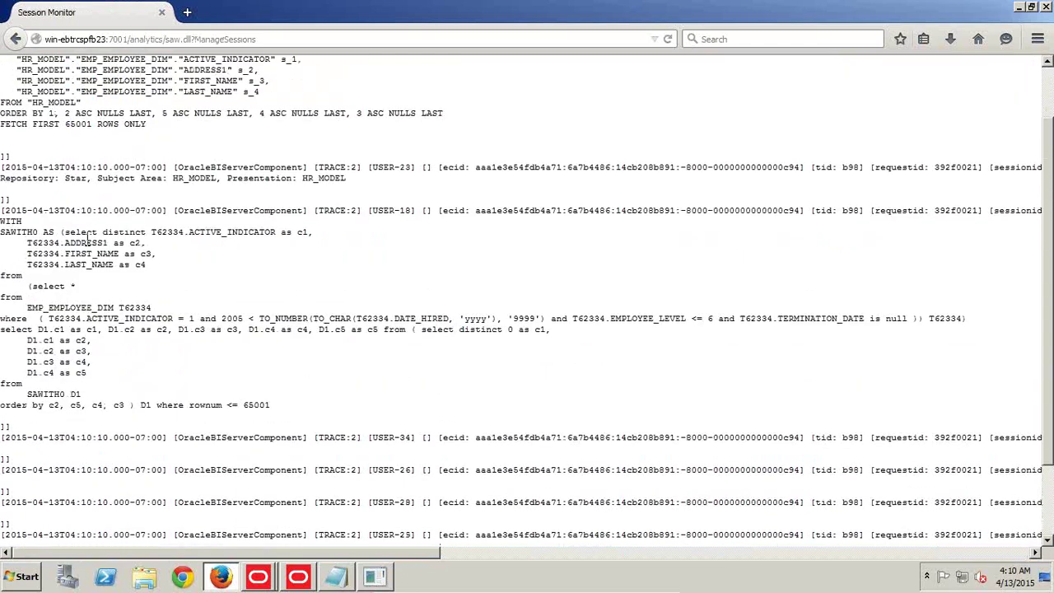
- Copy the select distinct statement with its nested EMP_EMPLOYEE_DIM subquery from the log and paste it below the Notepad samples
left_click_drag(65, 233, 962, 319)
key("ctrl+c")
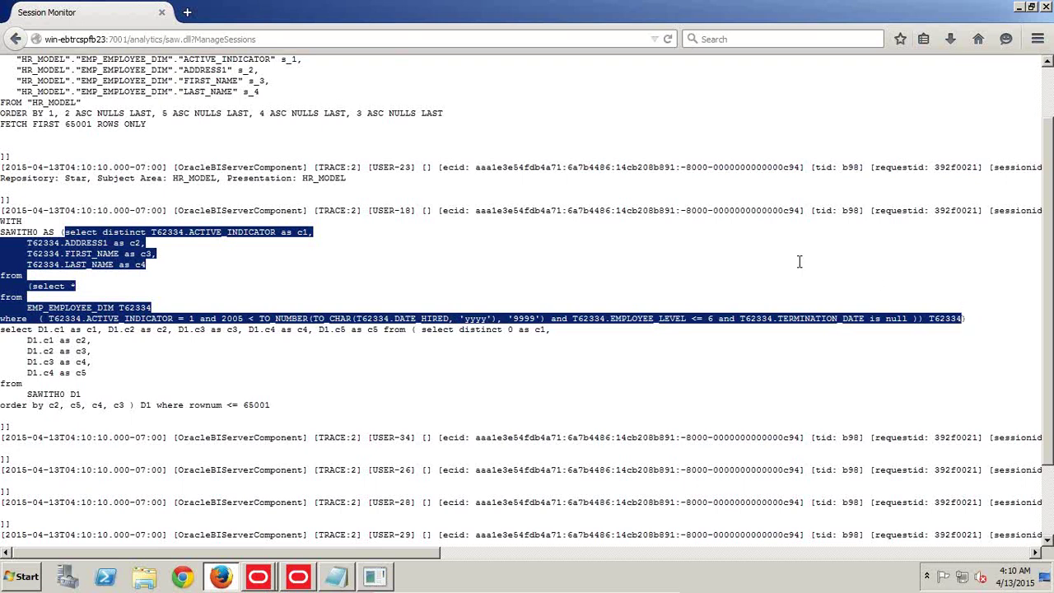
left_click(335, 576)
scroll(338, 589, "down", 1)
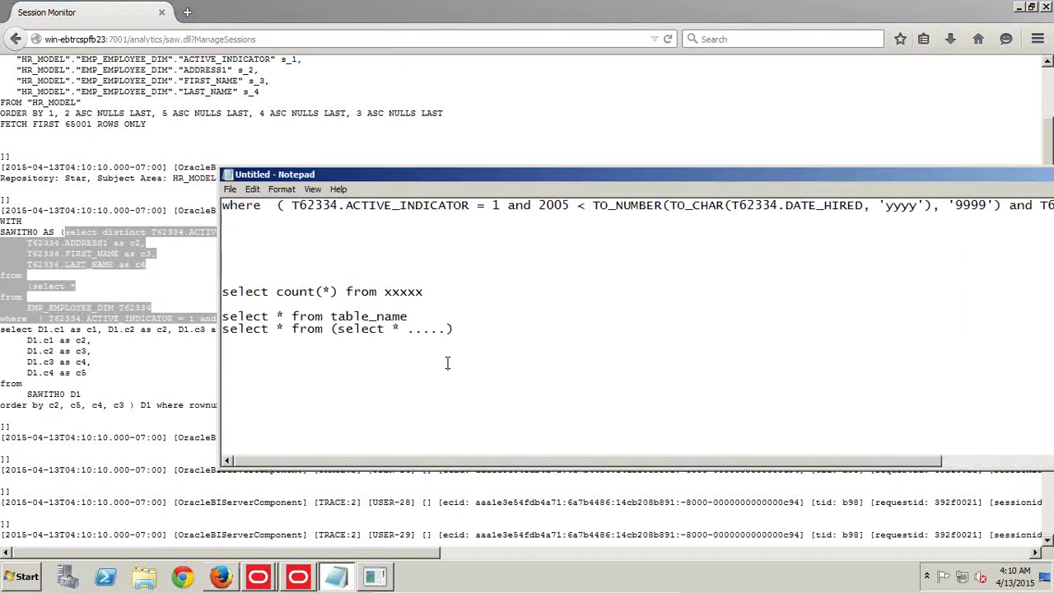
key("ctrl+v")
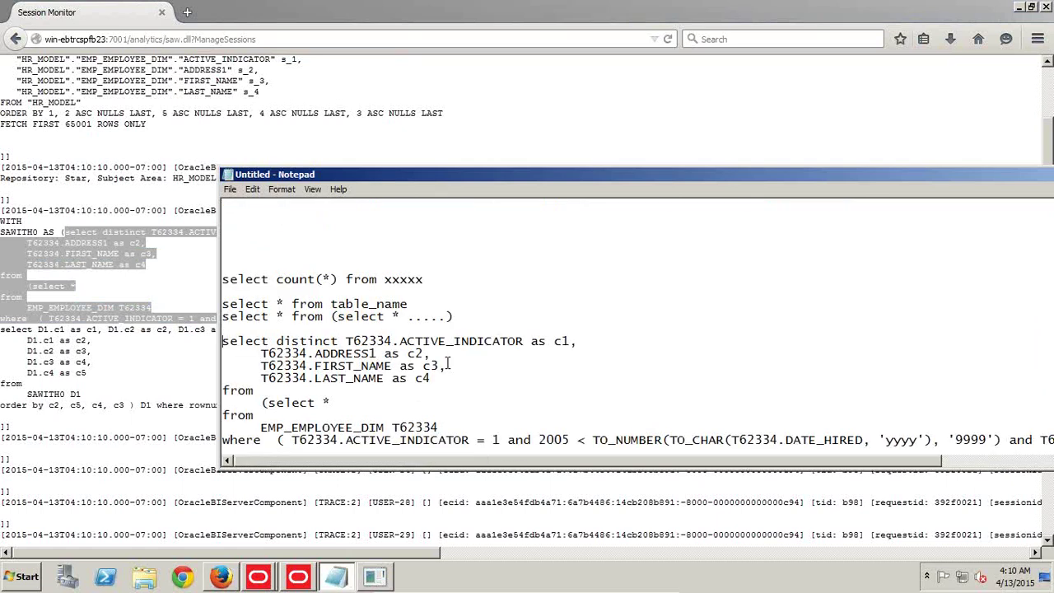
- Highlight the nested select * from EMP_EMPLOYEE_DIM subquery in the pasted statement and move the Notepad window to examine it
key("shift+Down")
key("shift+Down")
key("shift+Down")
key("shift+Down")
key("Down")
key("Down")
key("shift+Down")
key("shift+Down")
key("shift+Down")
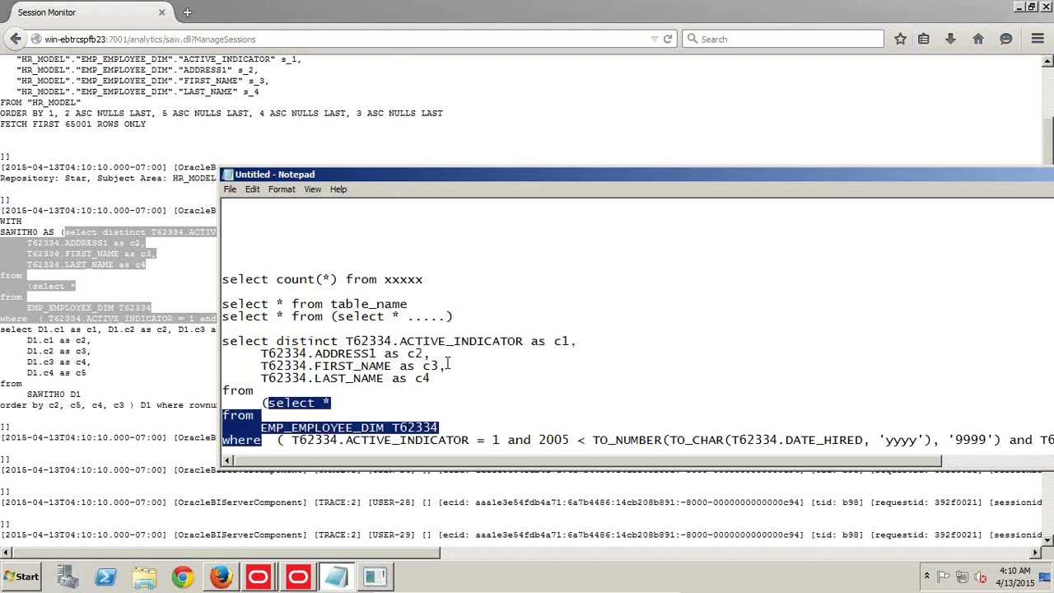
left_click_drag(468, 176, 332, 151)
left_click_drag(786, 434, 673, 463)
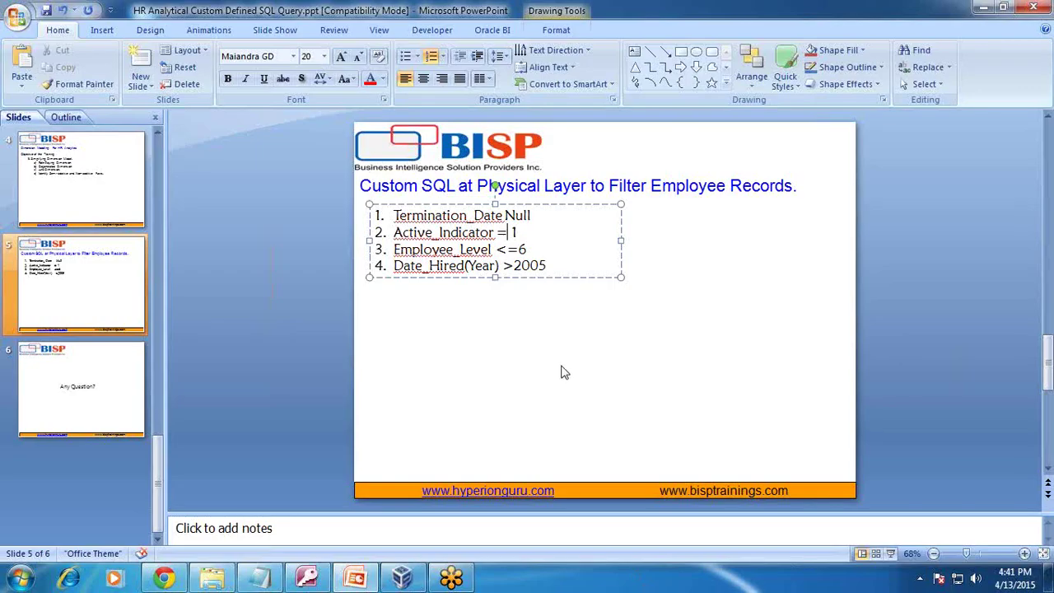
left_click(561, 372)
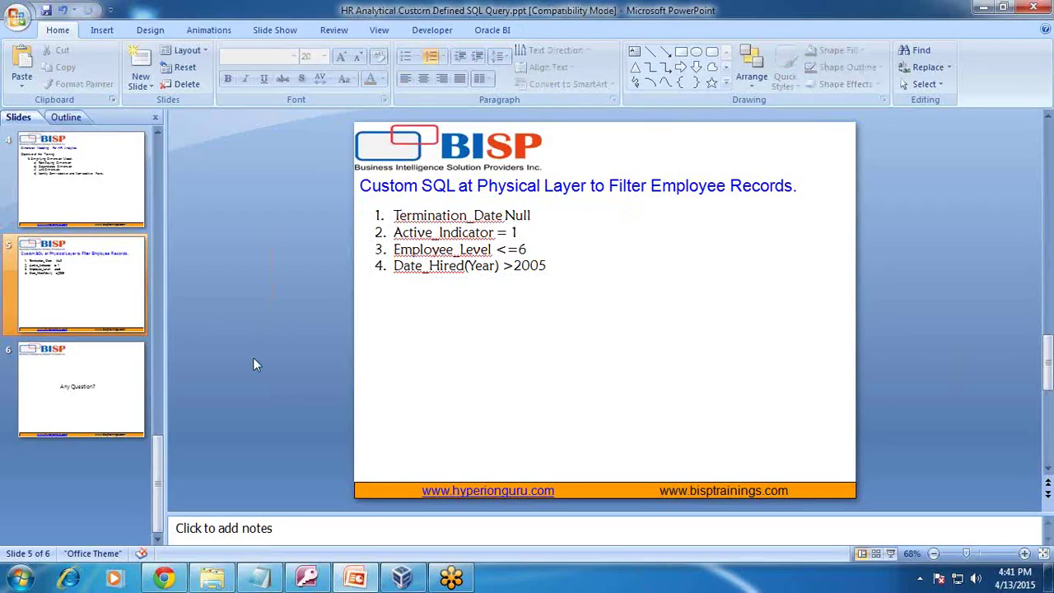